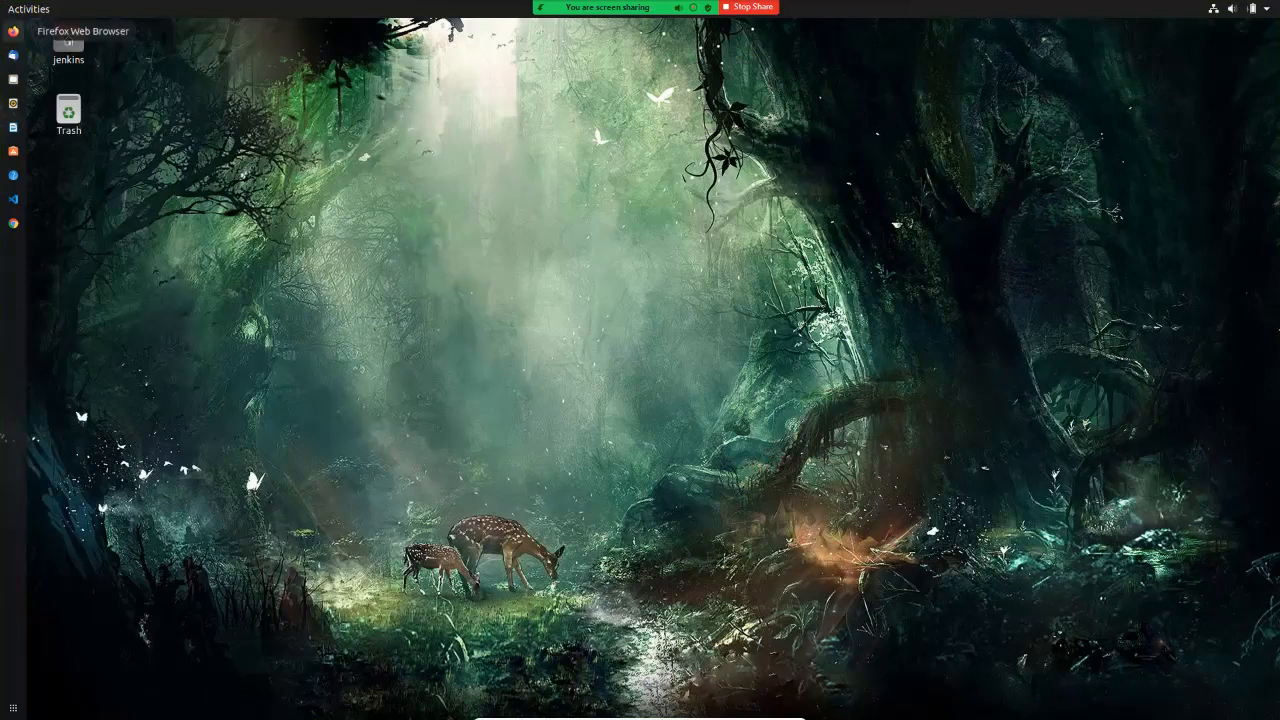
Step: Reposition the Ubuntu-Nagios VM window, return to the Jenkins VM desktop and launch Google Chrome
key("alt+Tab")
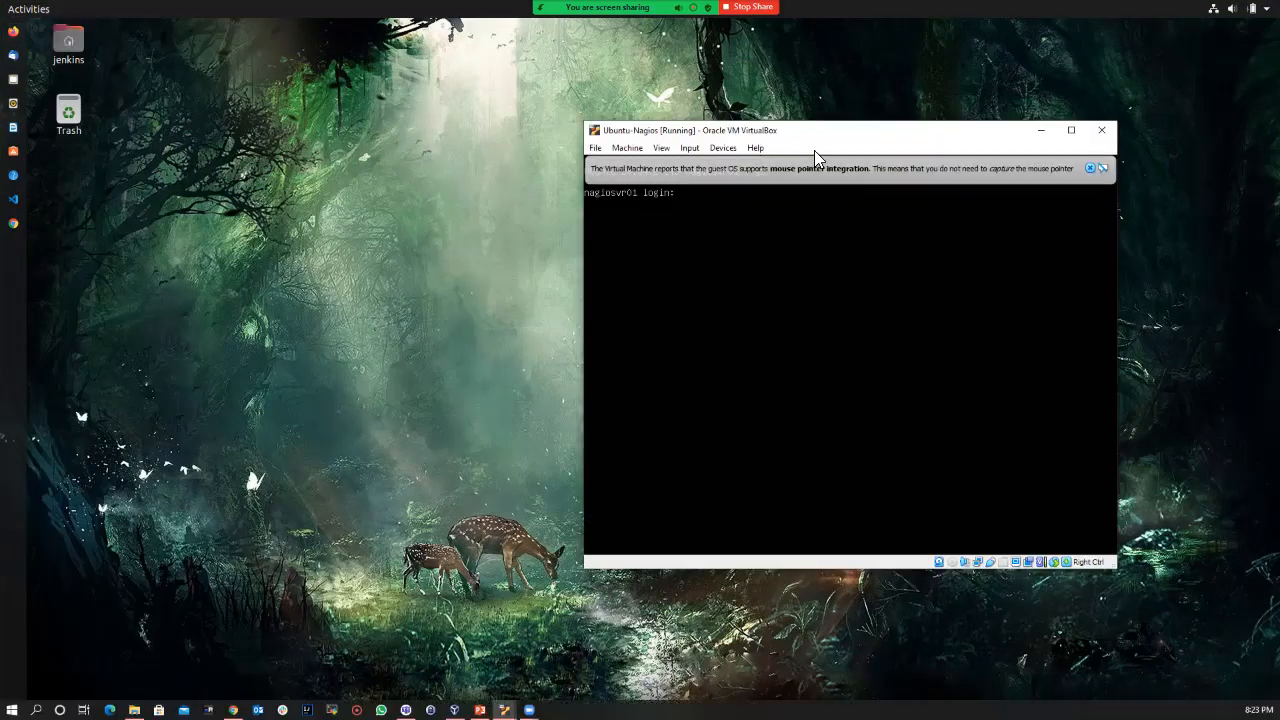
left_click_drag(808, 136, 730, 142)
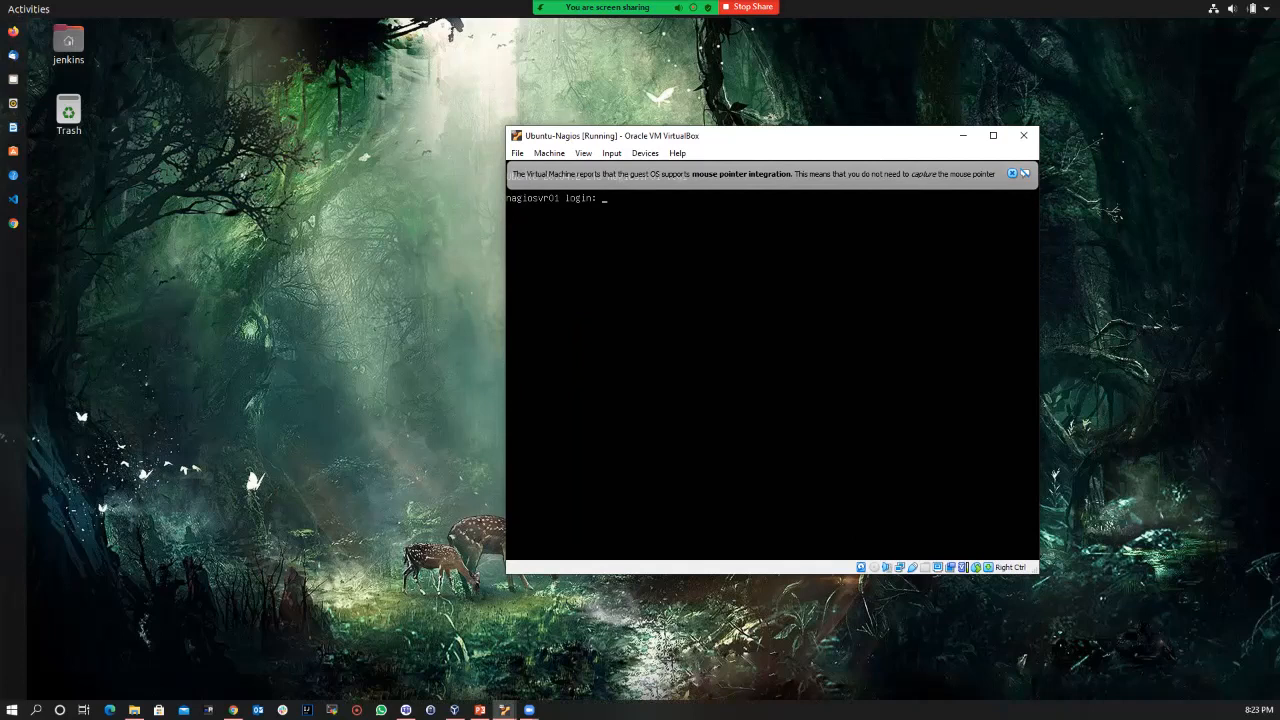
left_click(211, 191)
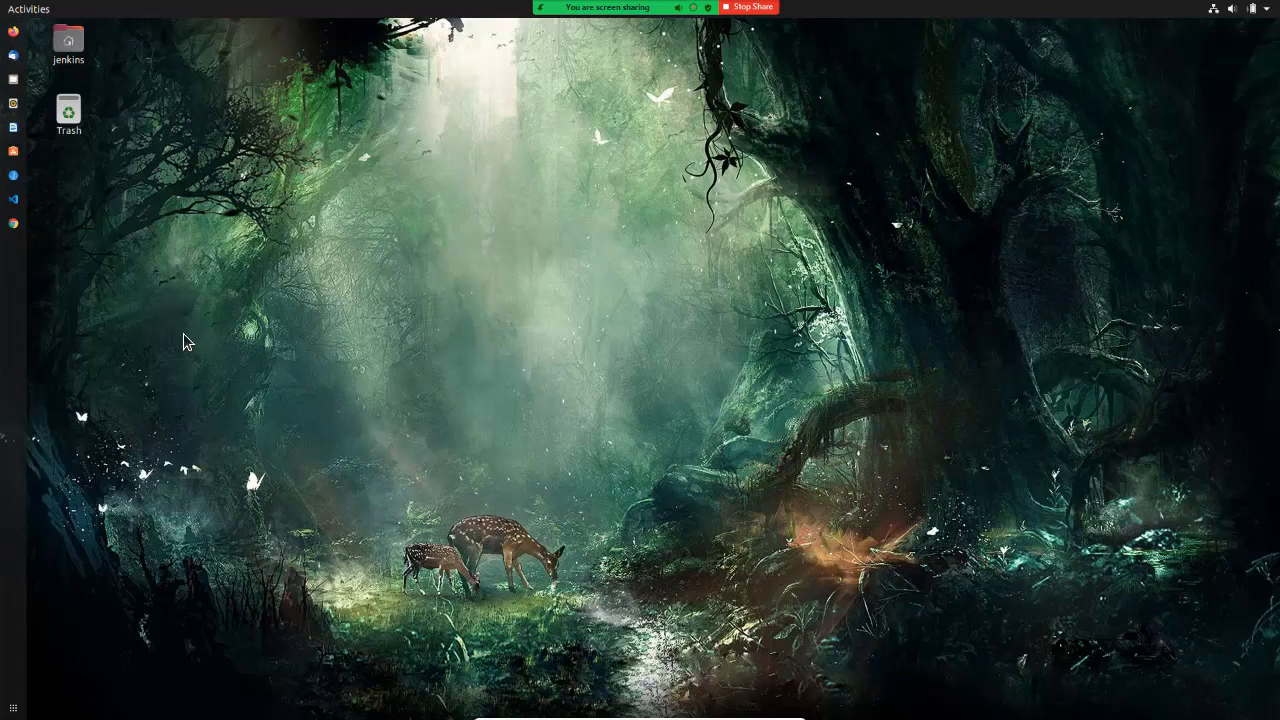
left_click(14, 224)
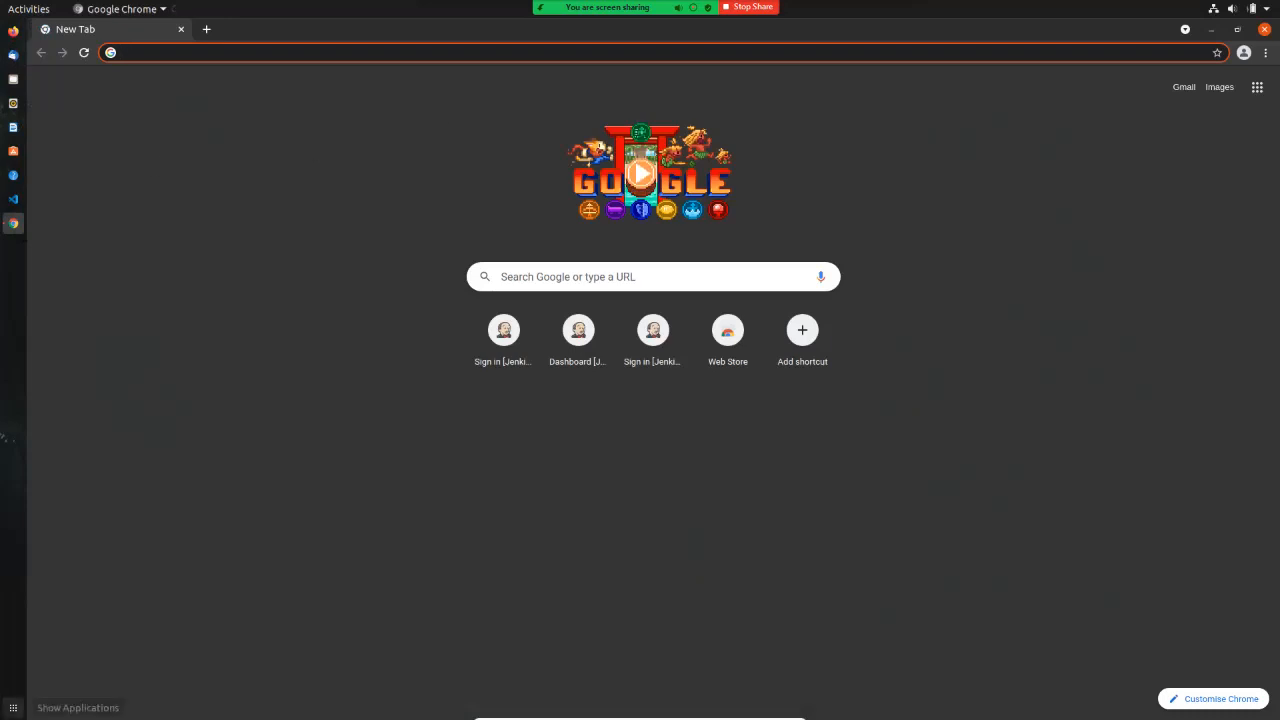
Step: Open a Terminal, become root with sudo su and change to the / directory
left_click(13, 708)
type("ter")
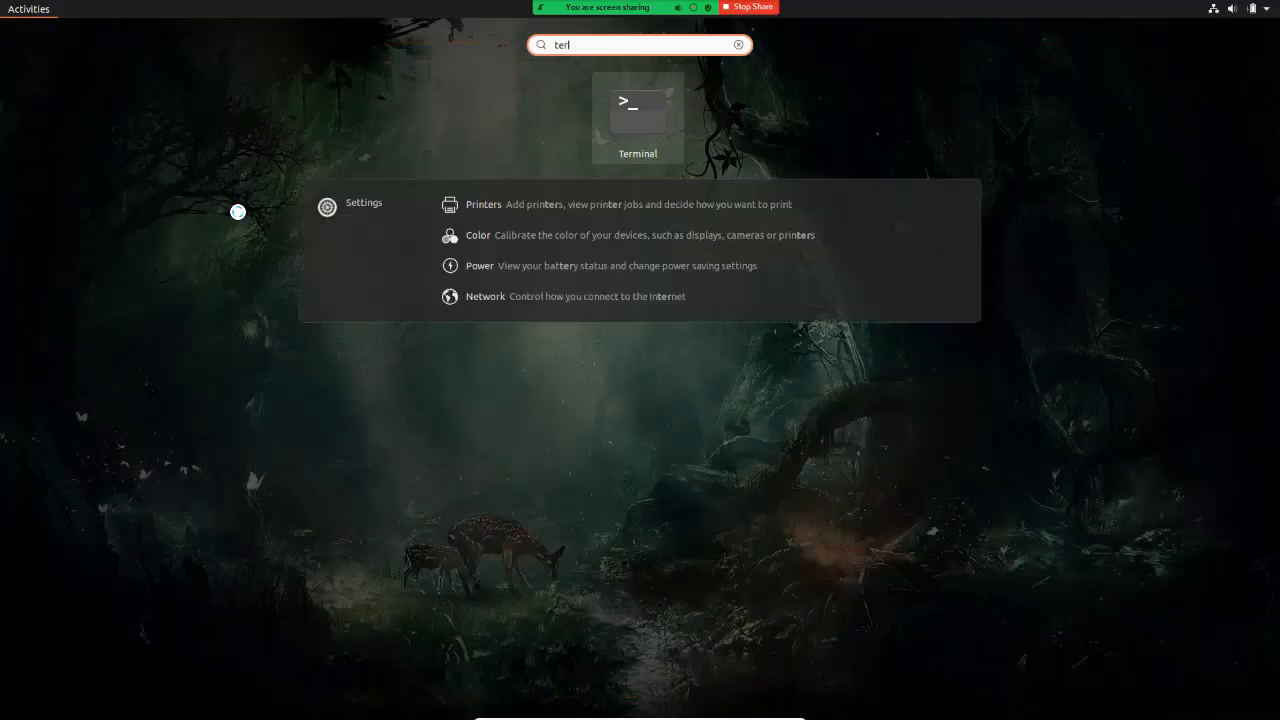
key("Return")
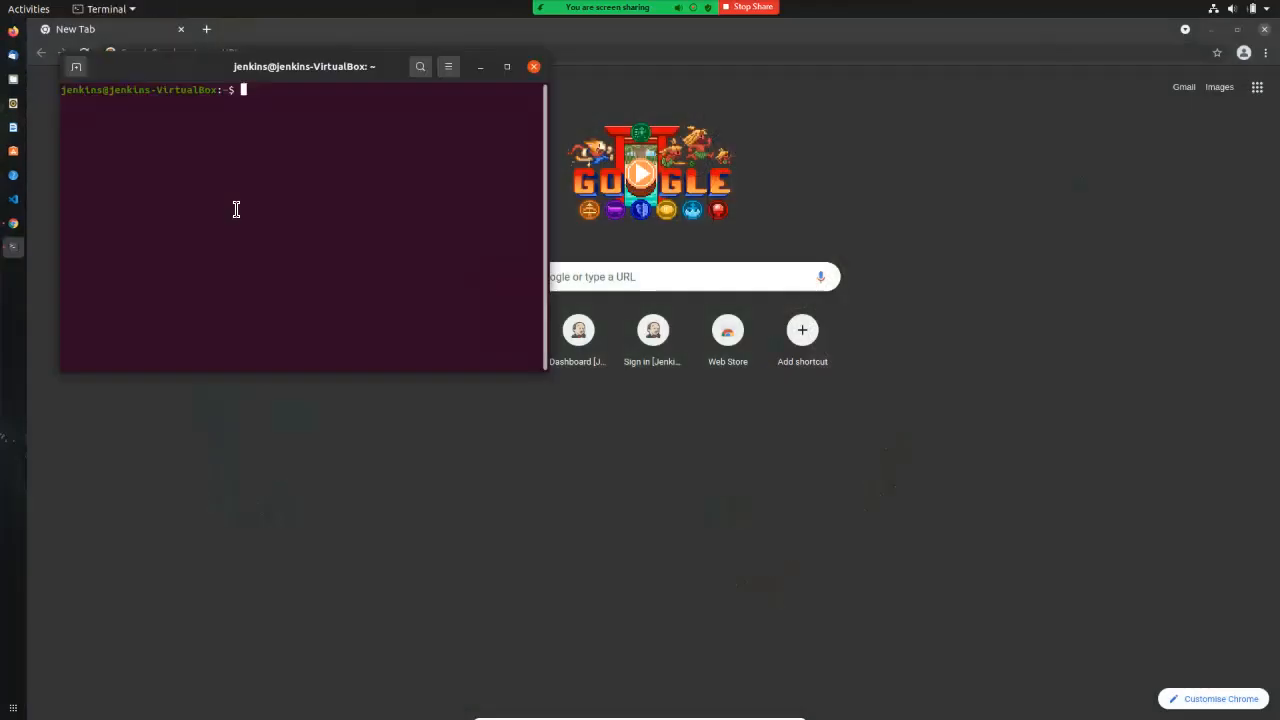
type("sudo su")
key("Return")
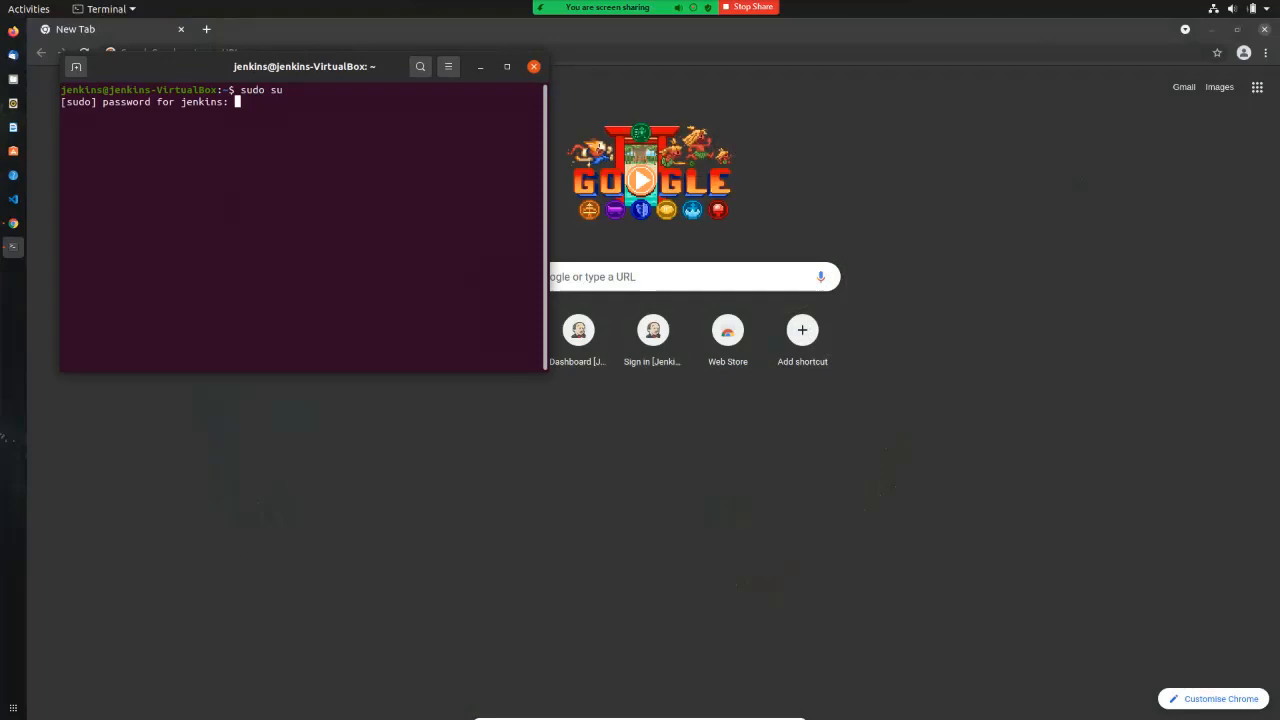
key("Return")
type("cd /")
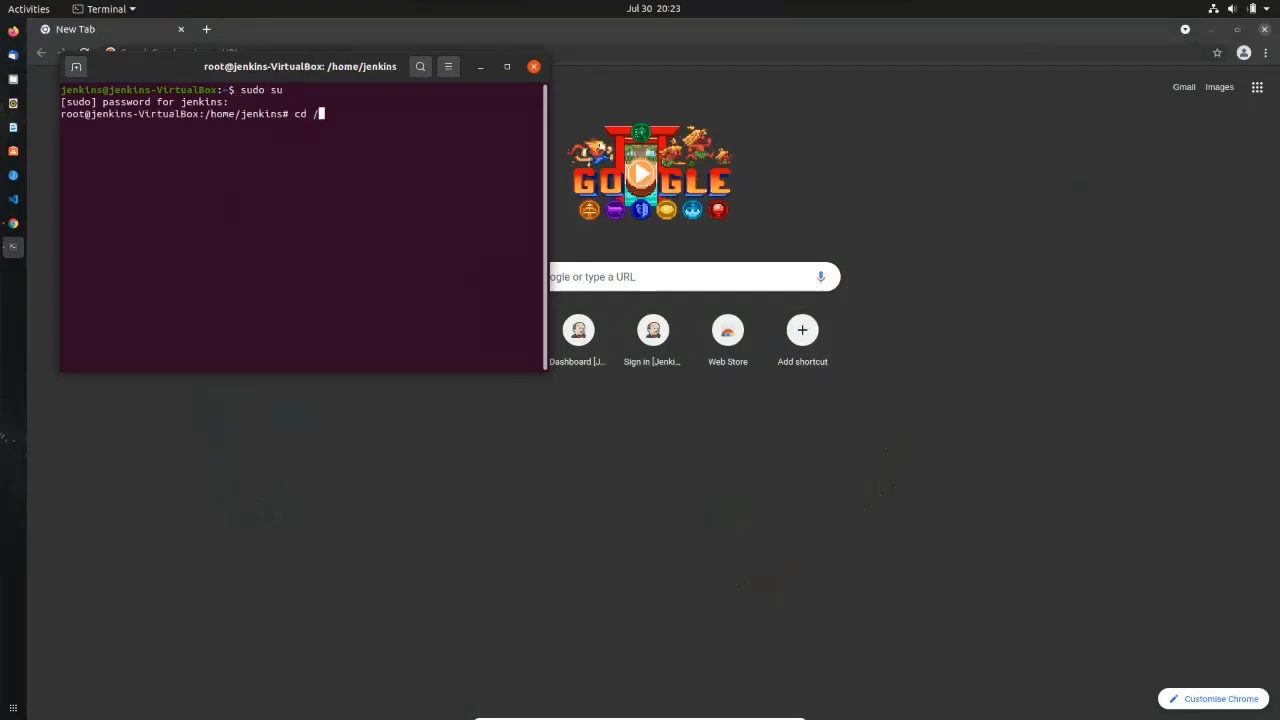
key("Return")
key("Return")
Step: Check that the jenkins service is active, then run ifconfig and copy the IP 192.168.1.23
type("systemct")
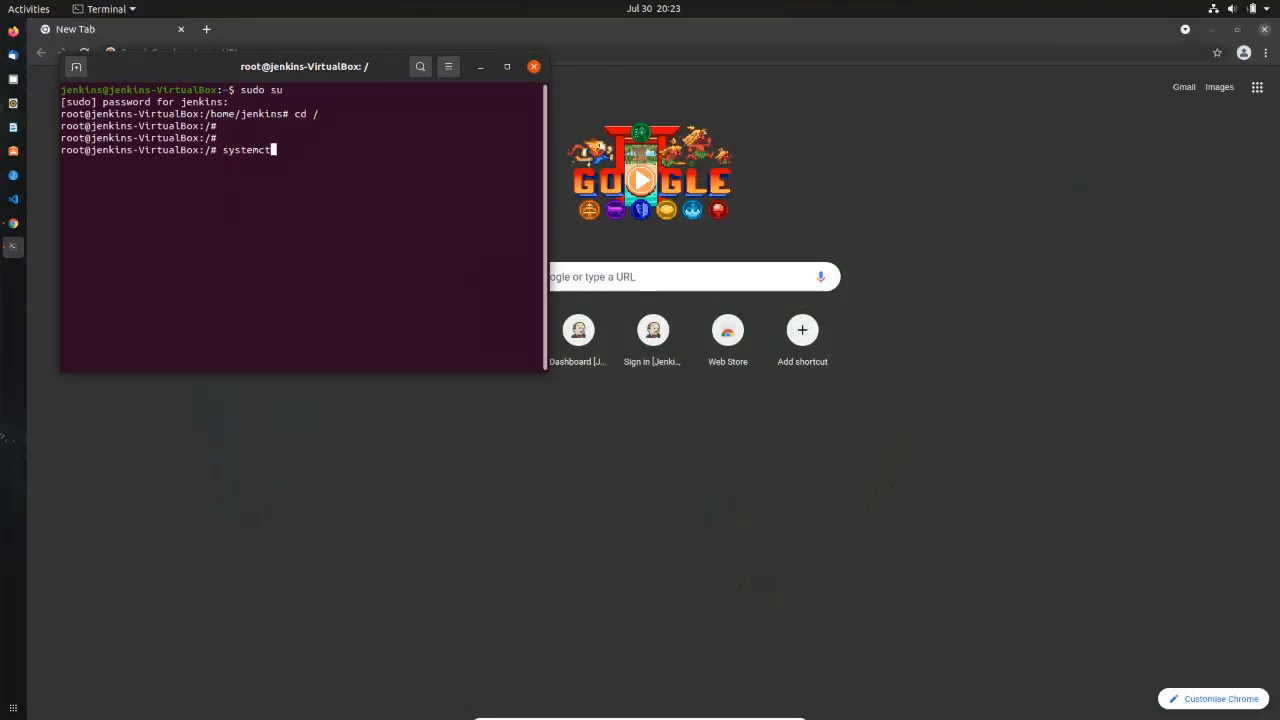
type("l status jenkins")
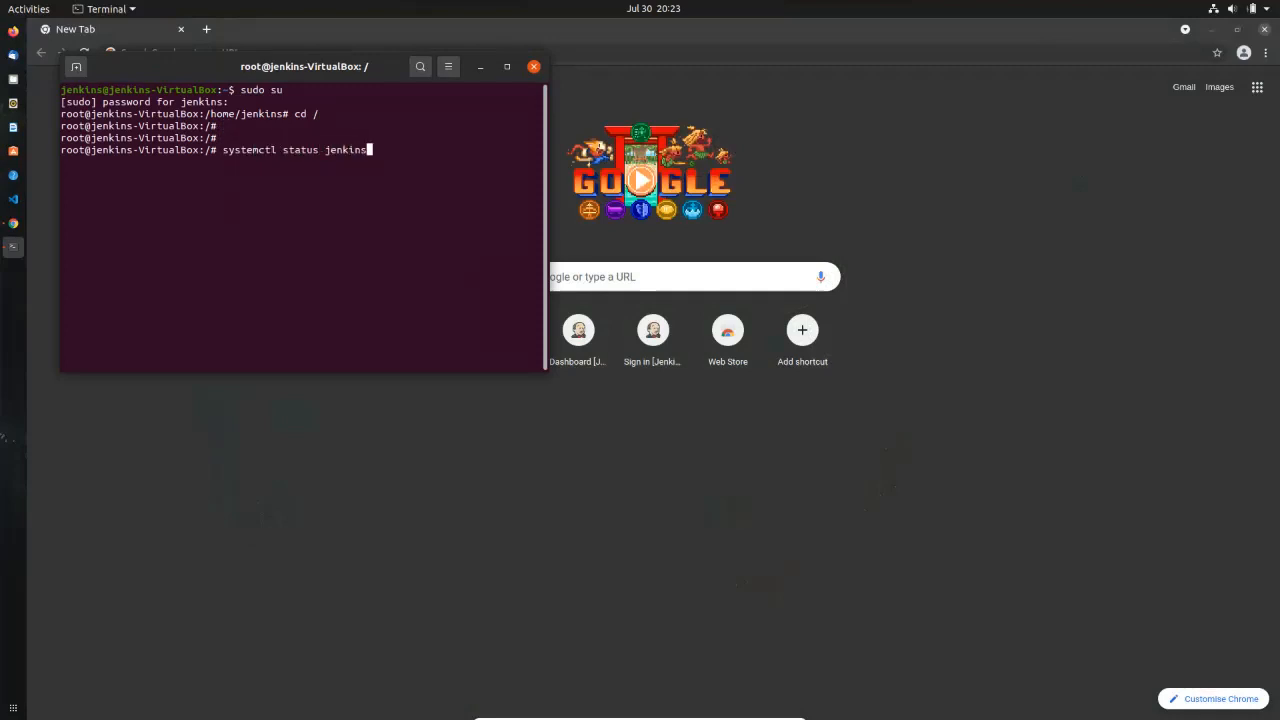
key("Return")
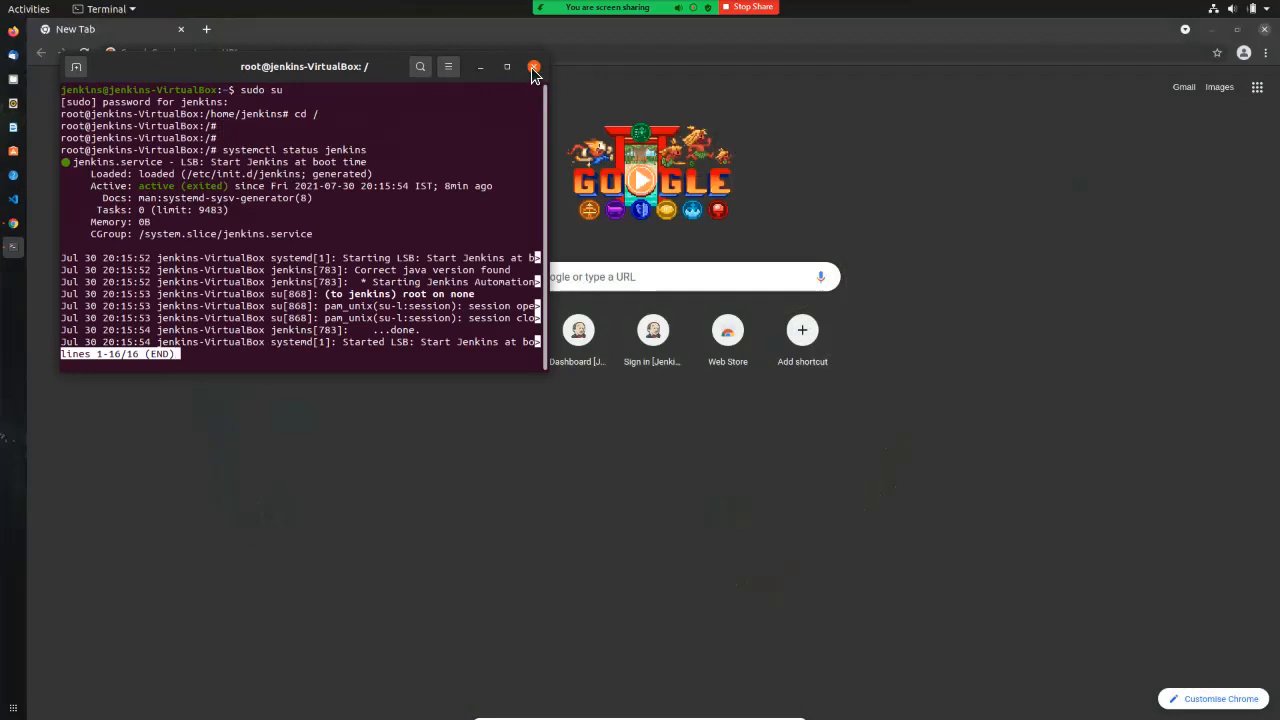
type("q")
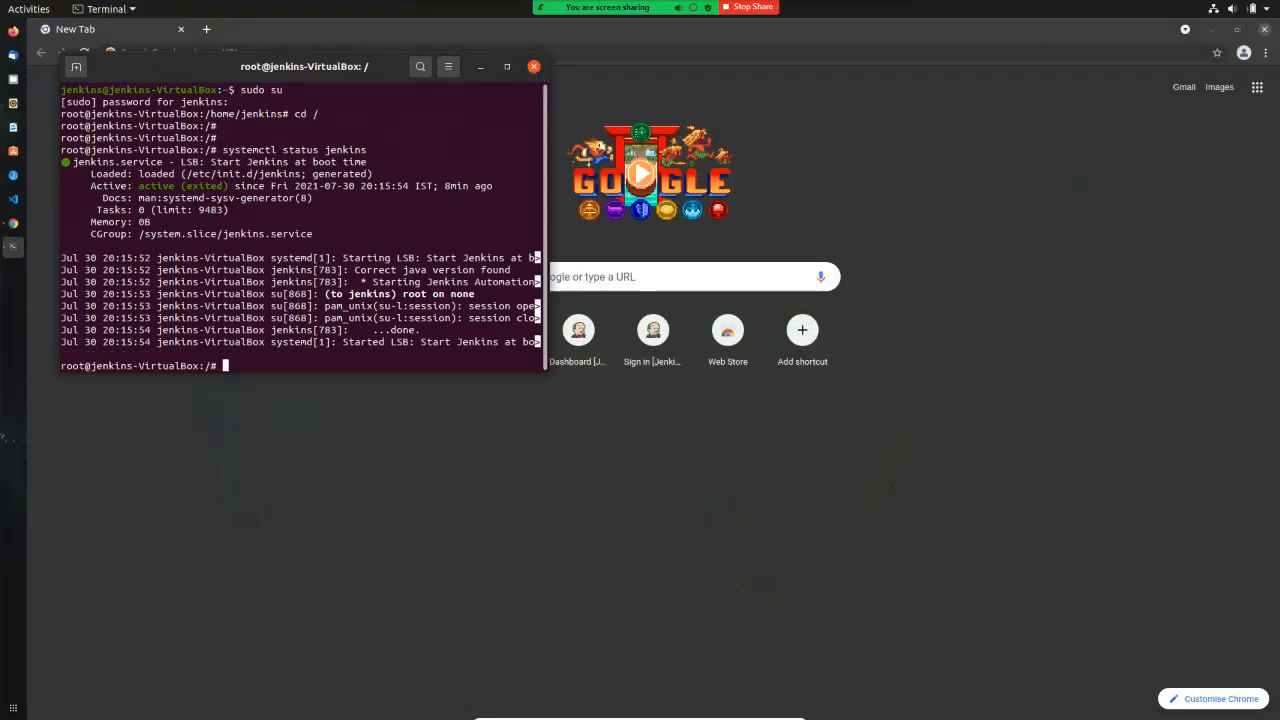
type("ifconfig")
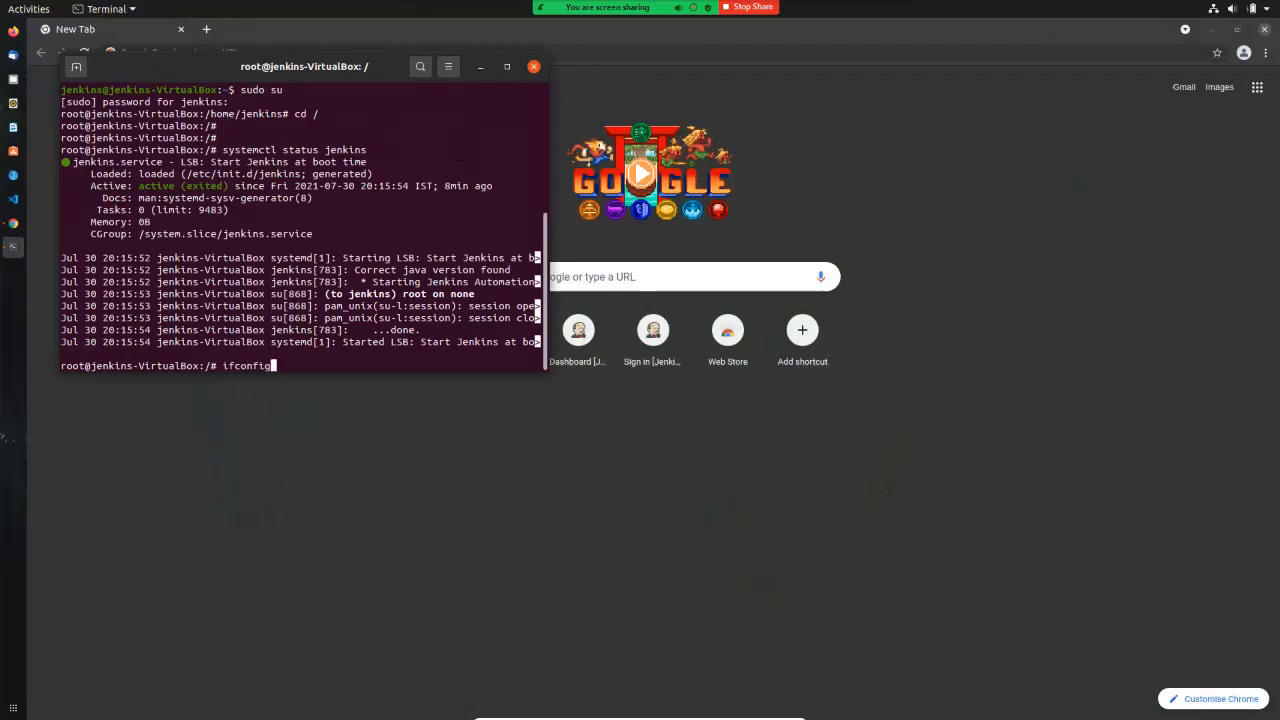
key("Return")
left_click_drag(140, 161, 211, 162)
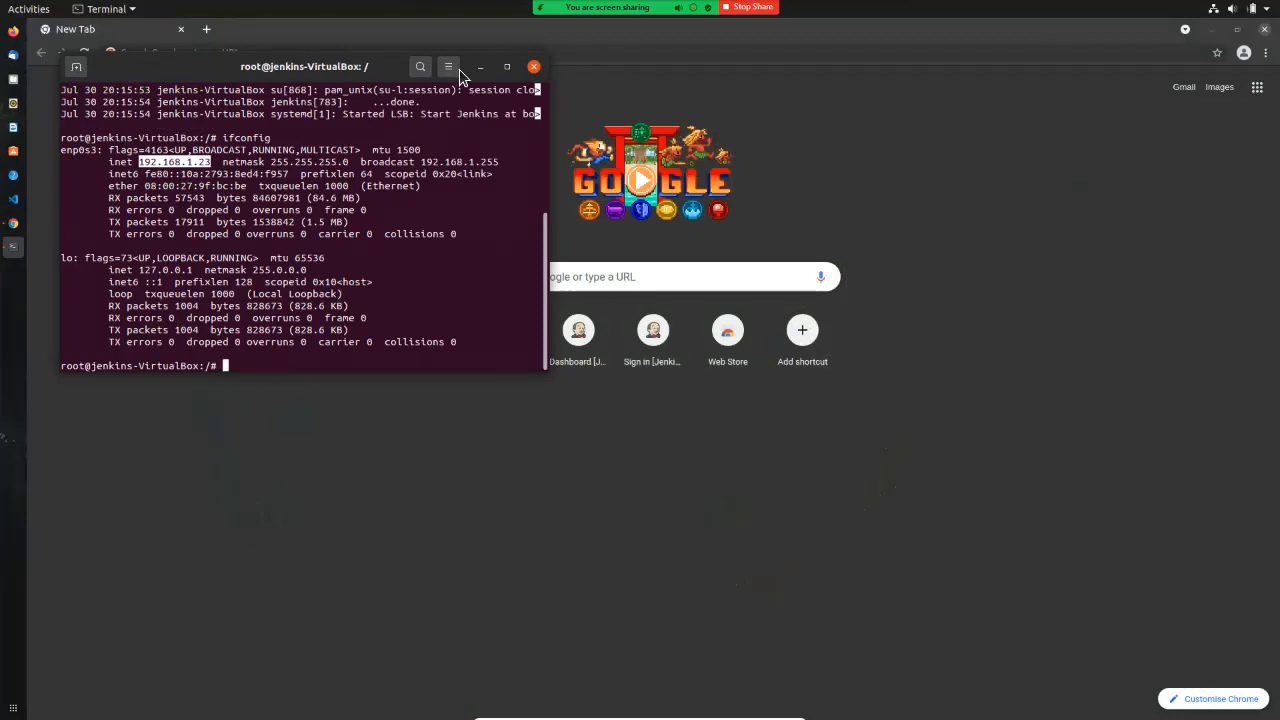
right_click(206, 171)
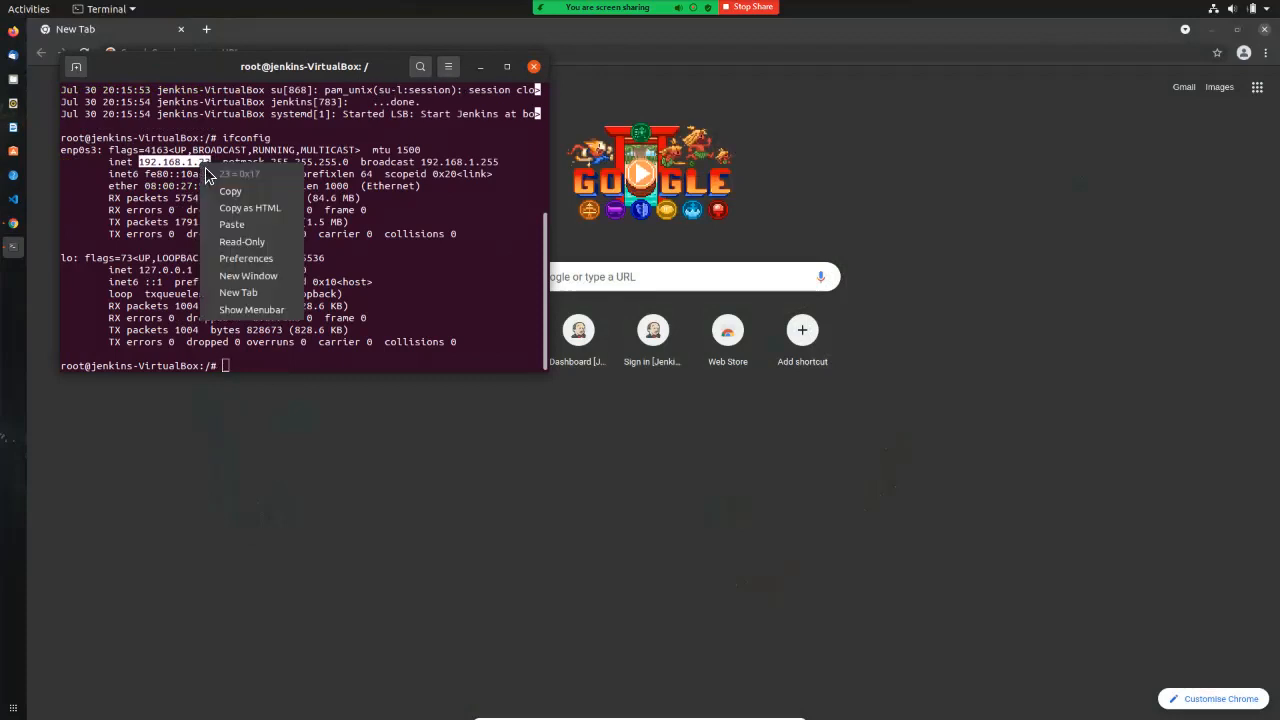
left_click(230, 191)
Step: Load Jenkins in Chrome, first at 192.168.1.23:8080, then at localhost:8080
left_click(222, 44)
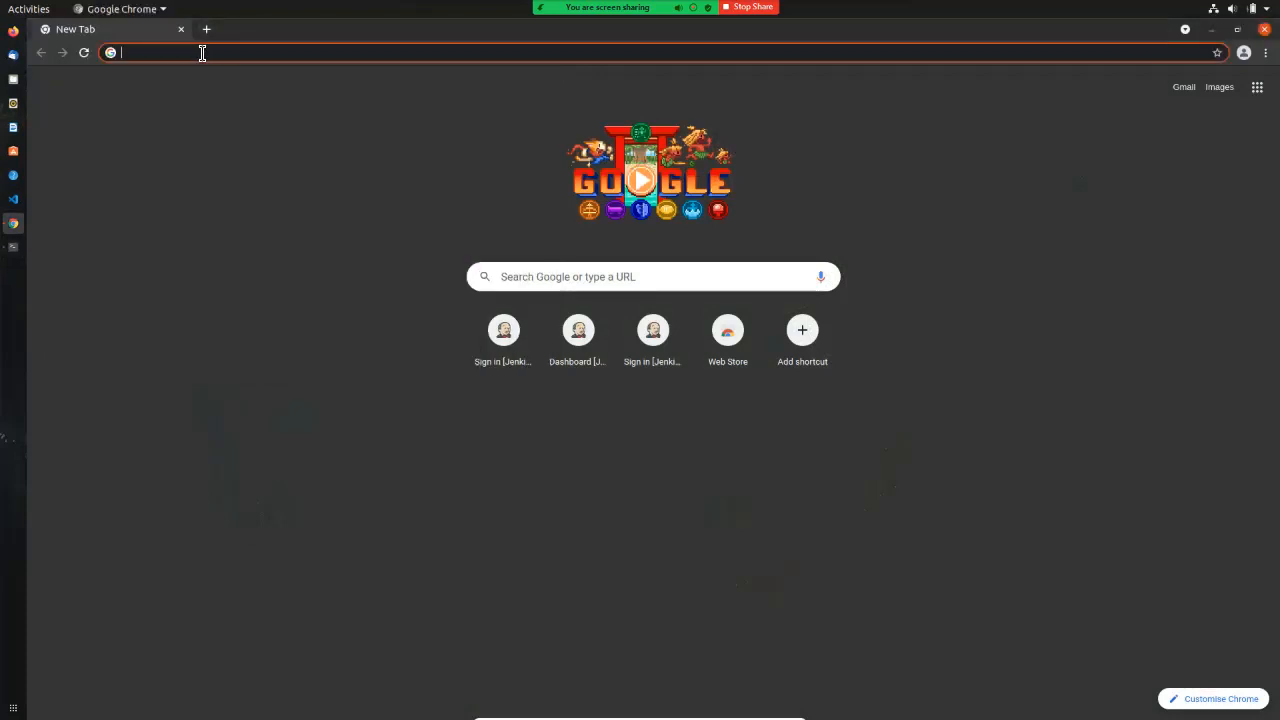
key("ctrl+v")
key("Return")
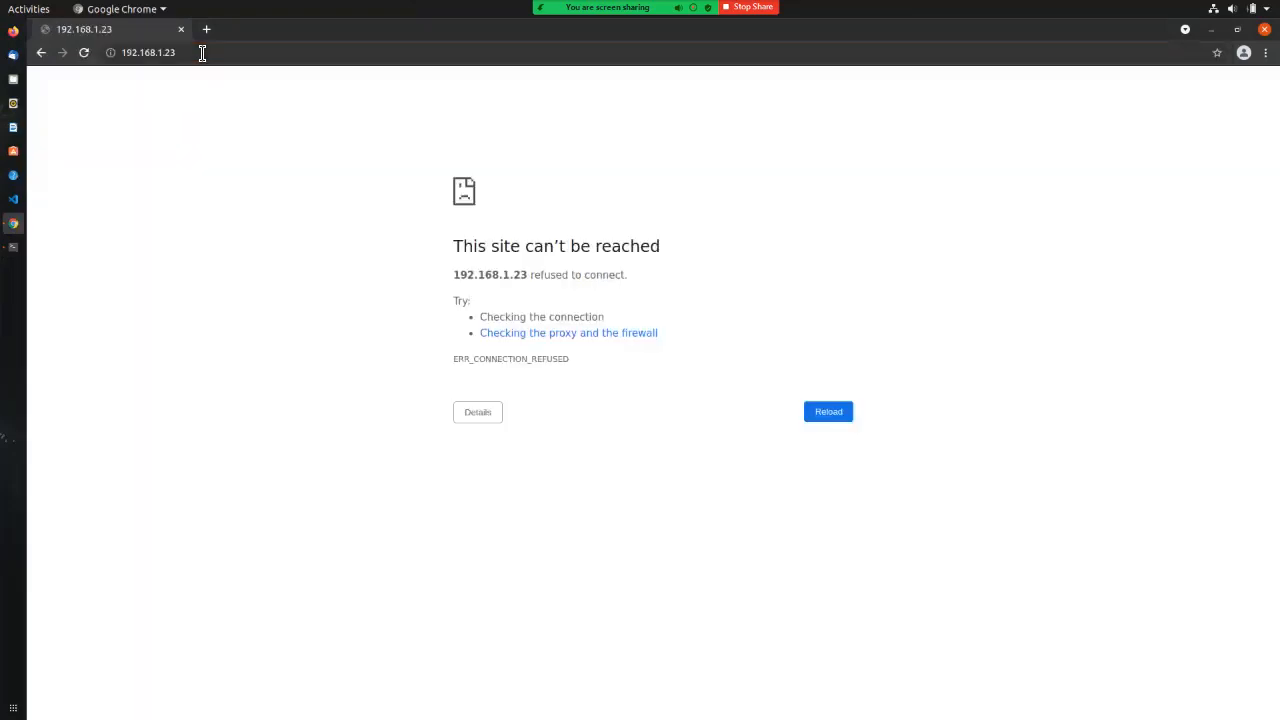
left_click(202, 53)
left_click(202, 55)
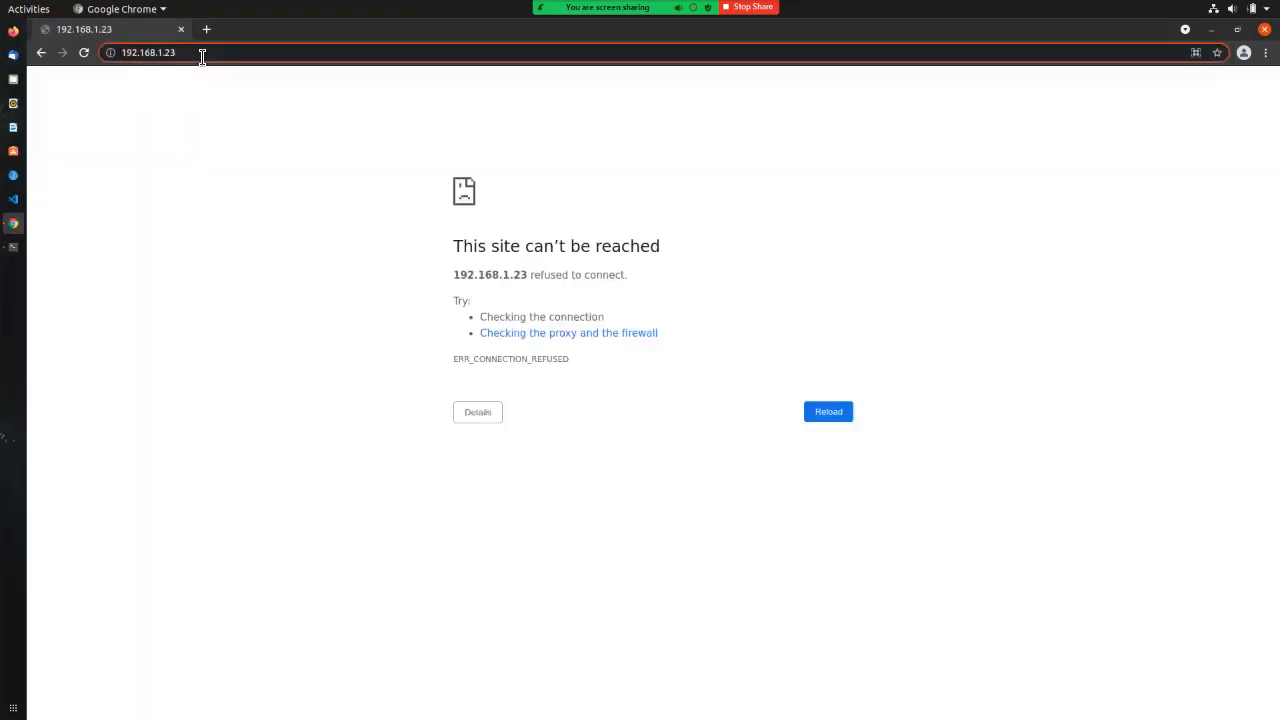
type(":8080")
key("Return")
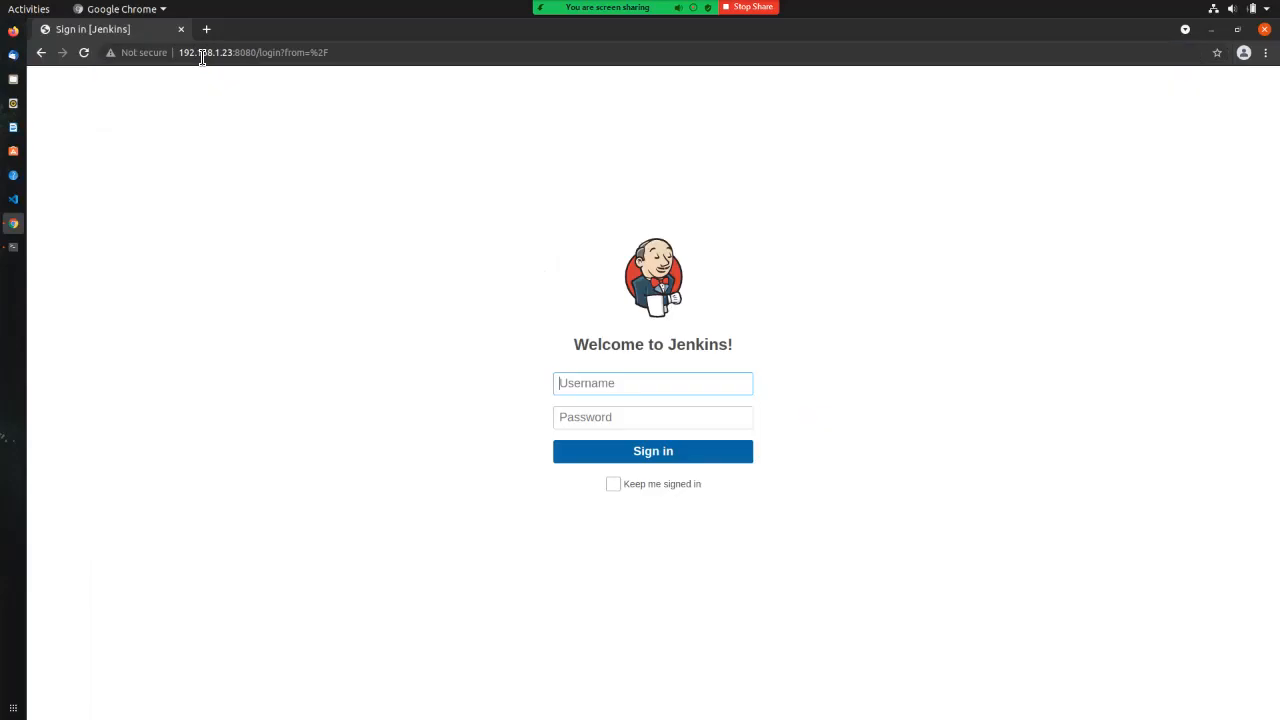
left_click(202, 53)
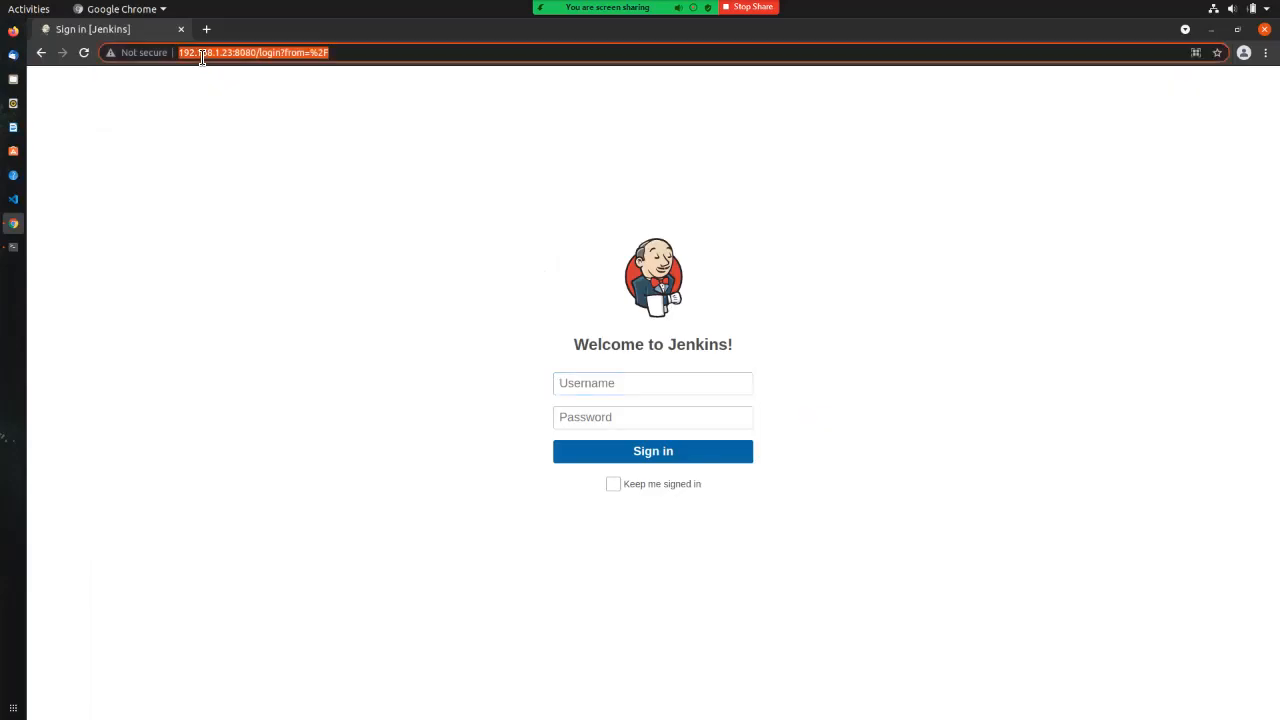
type("localhost:8080")
key("Return")
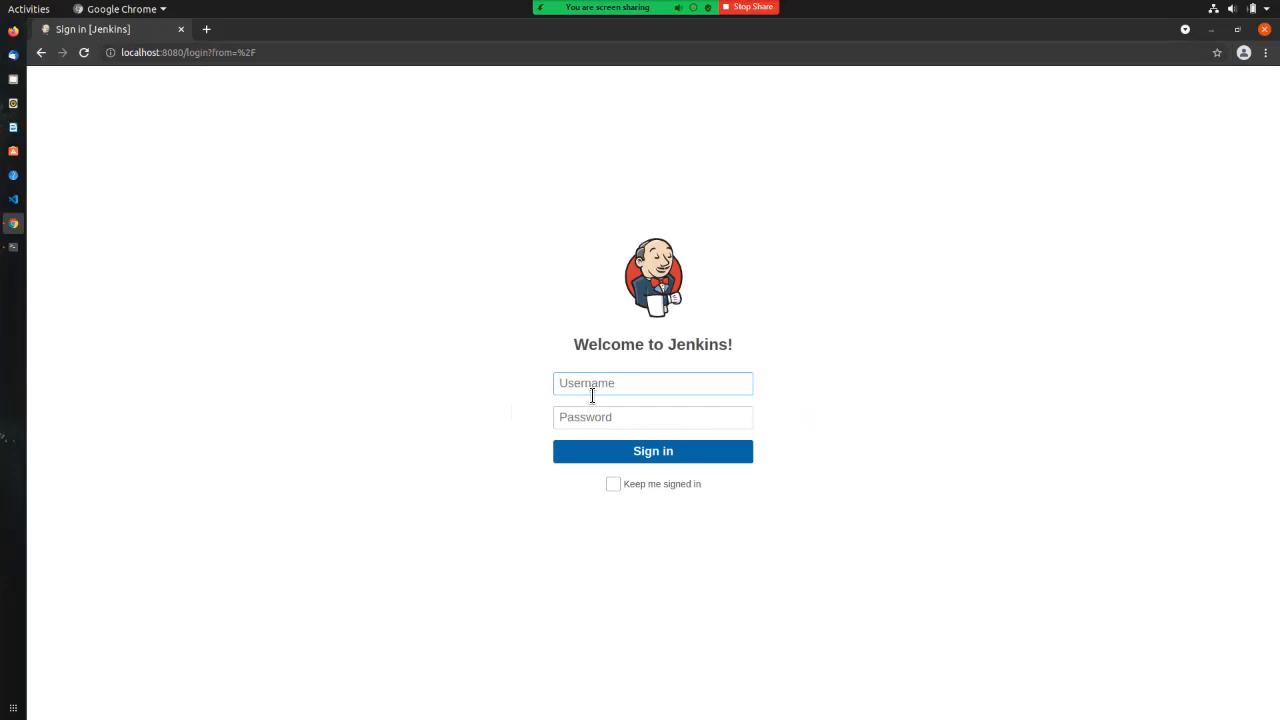
Step: Sign in with the Jenkins username and password and decline saving the password
type("jenkins")
key("Tab")
type("jenkins")
key("Return")
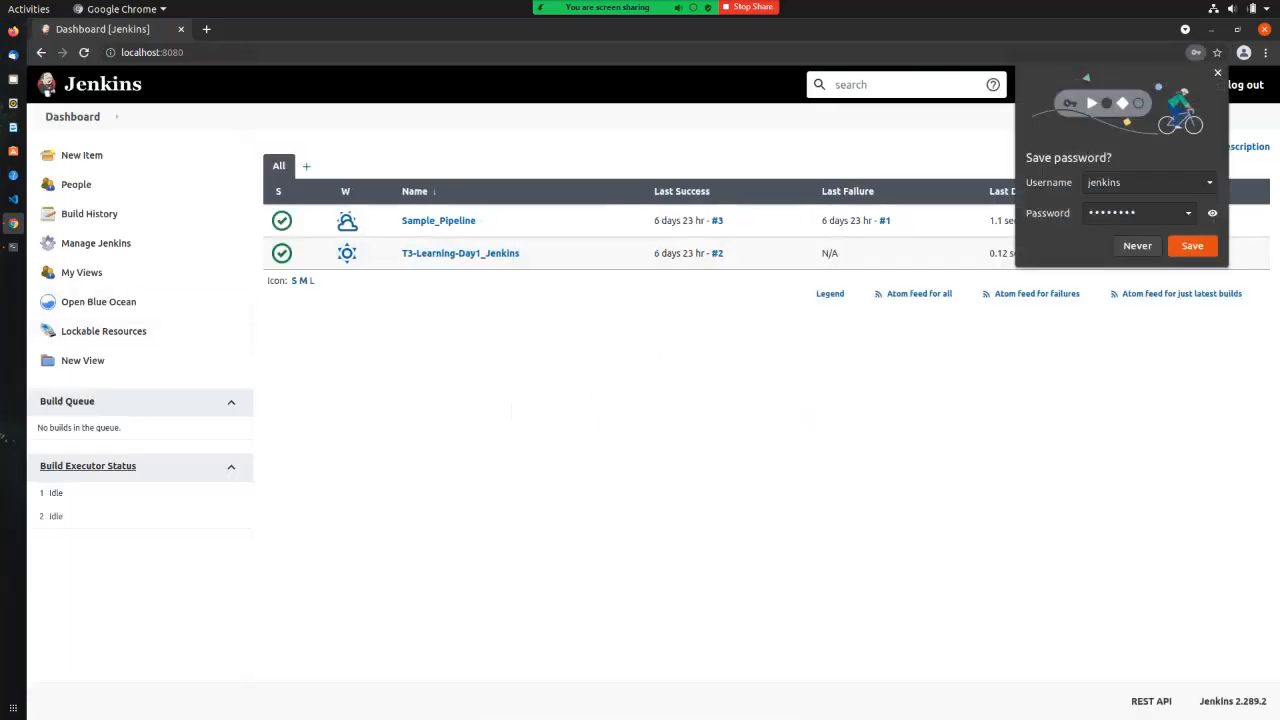
left_click(1137, 245)
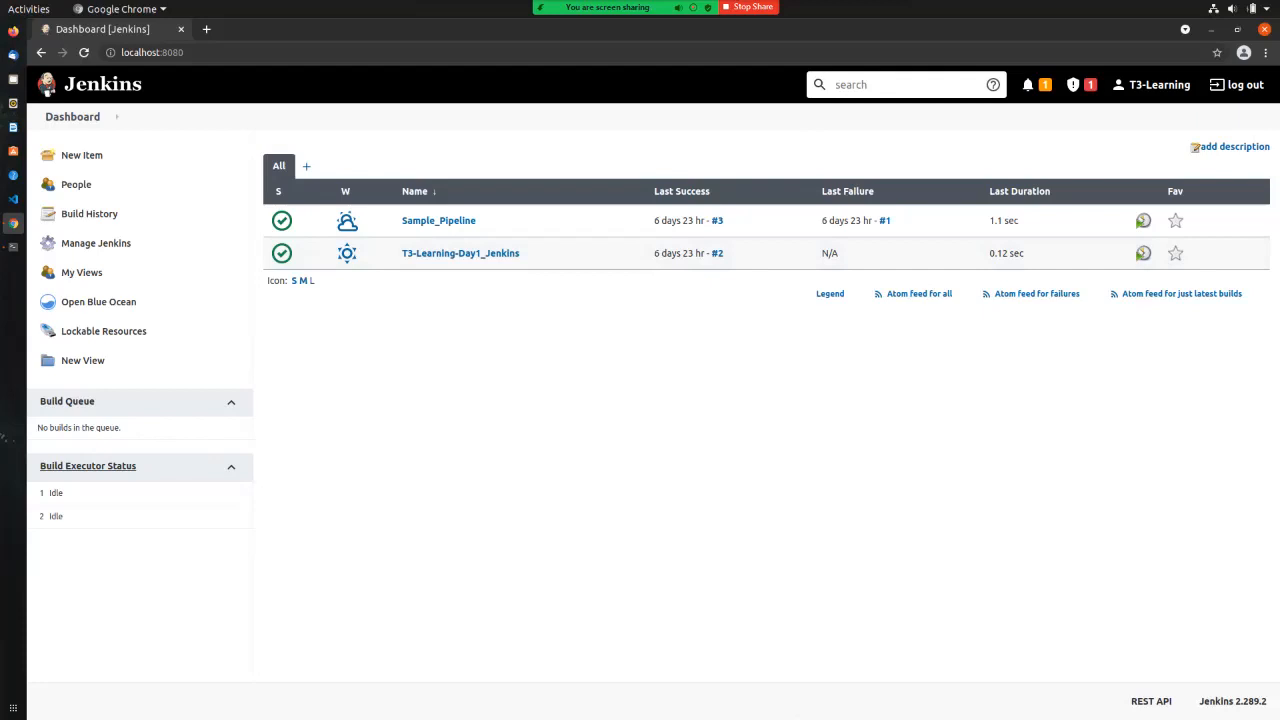
Step: Log into the Ubuntu-Nagios VM console and get a root shell with sudo su
key("alt+Tab")
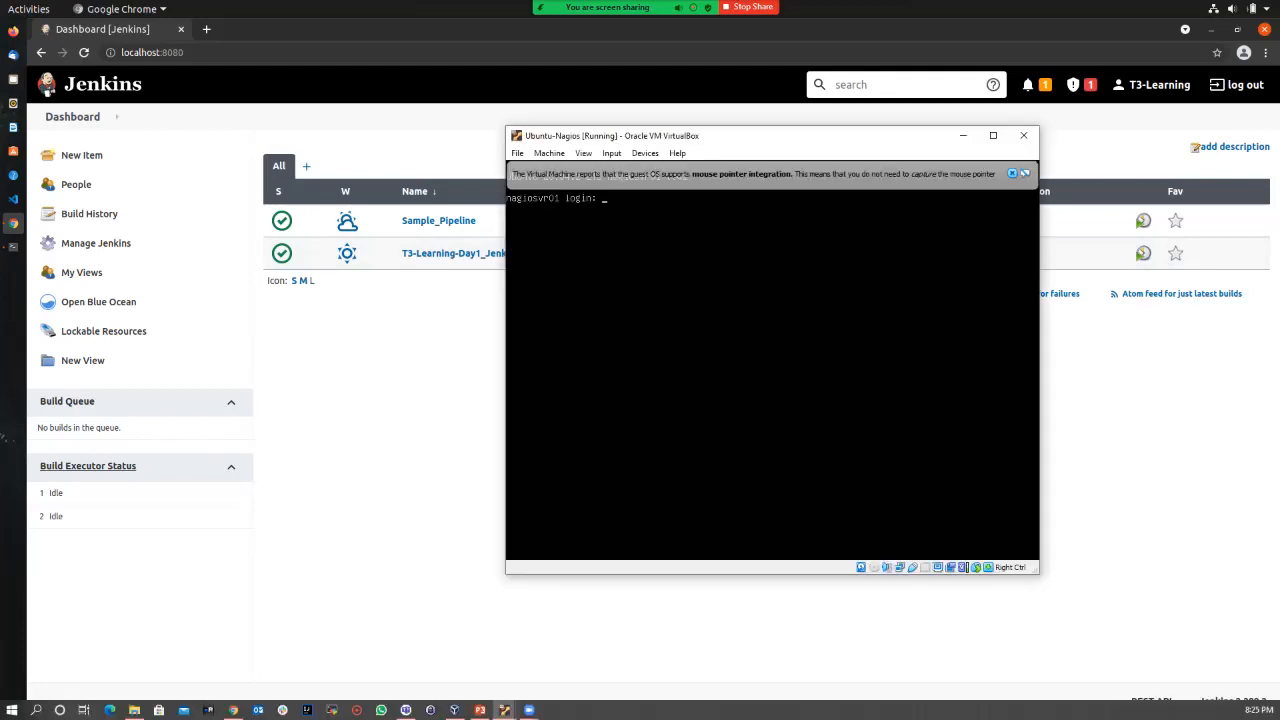
type("nagios")
key("Return")
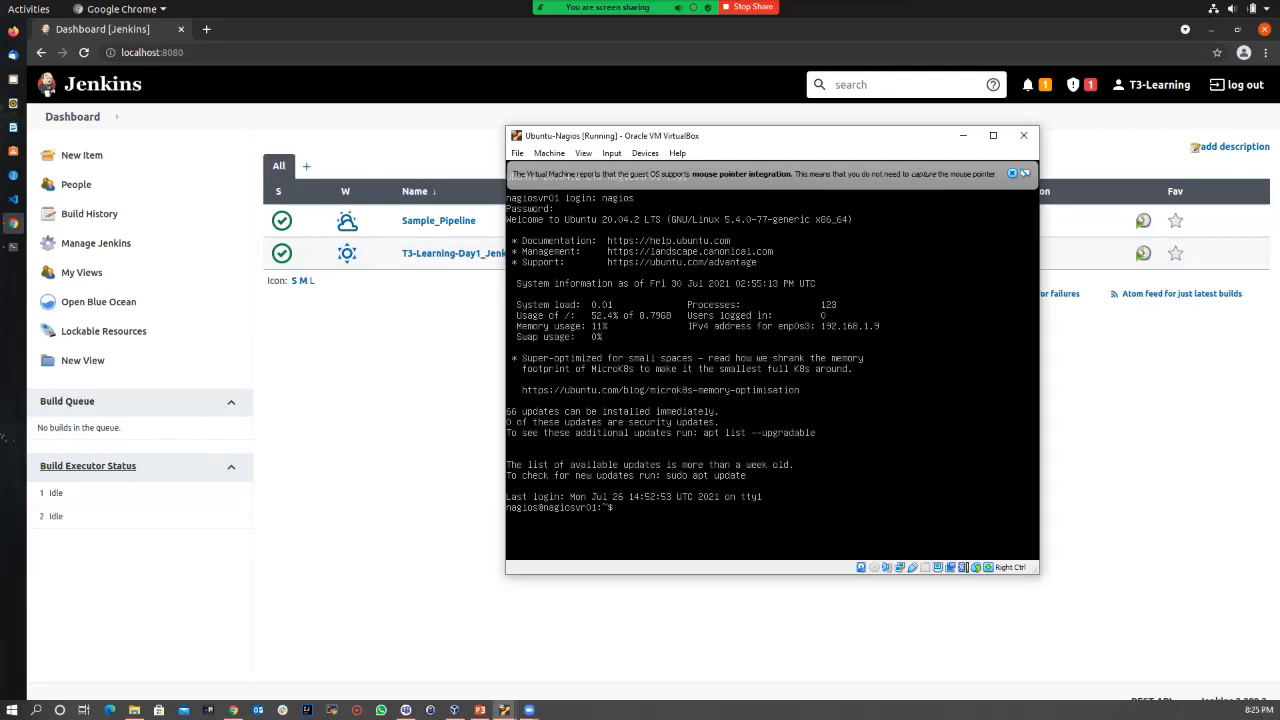
type("sudo su")
key("Return")
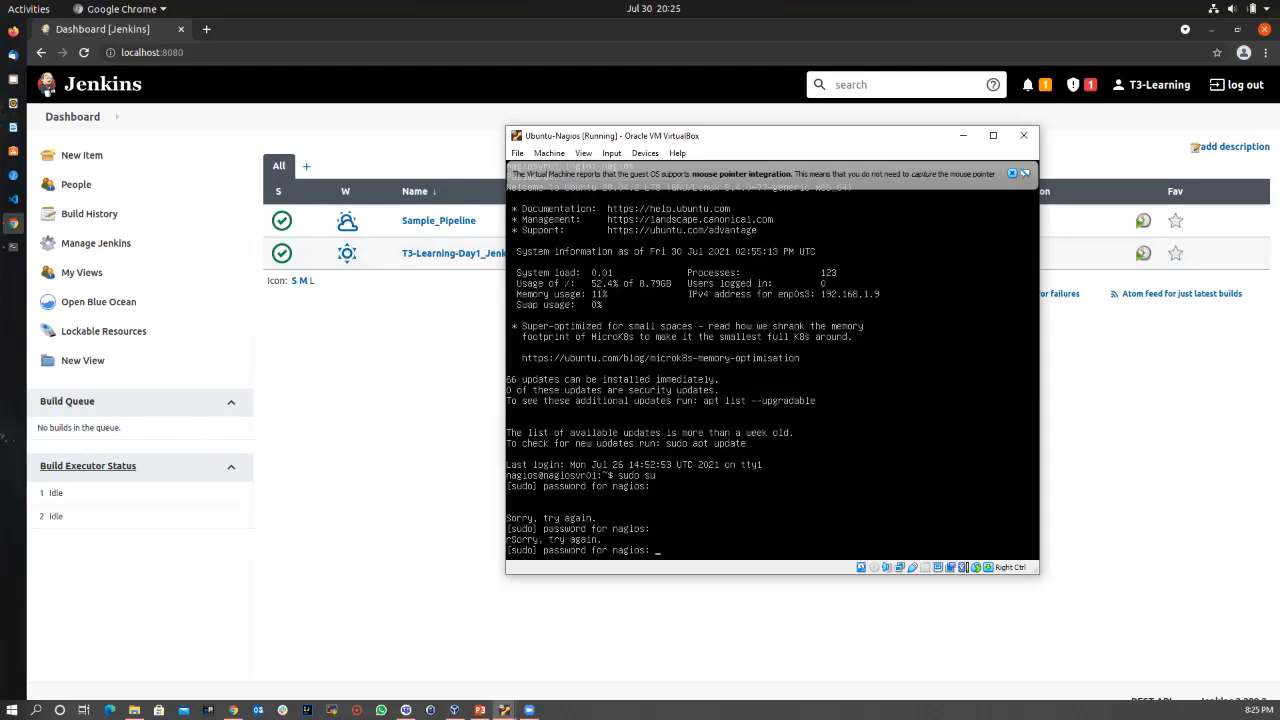
key("Return")
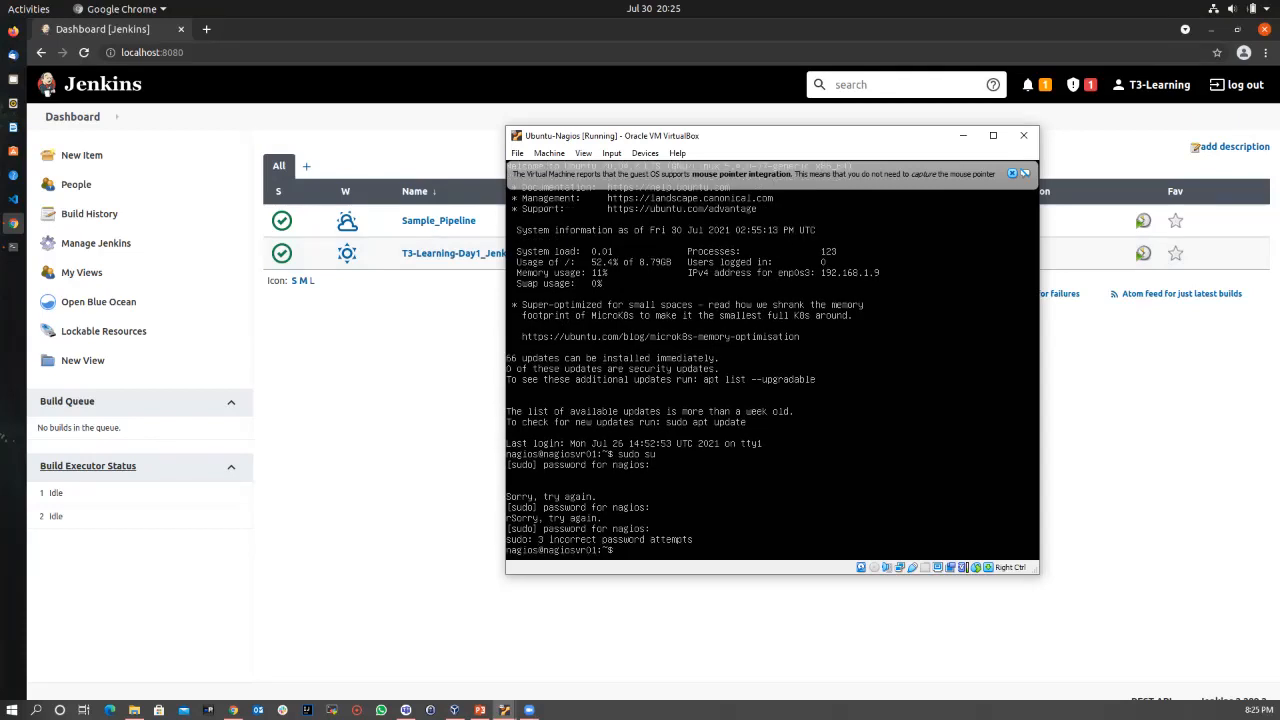
type("sudo su")
key("Return")
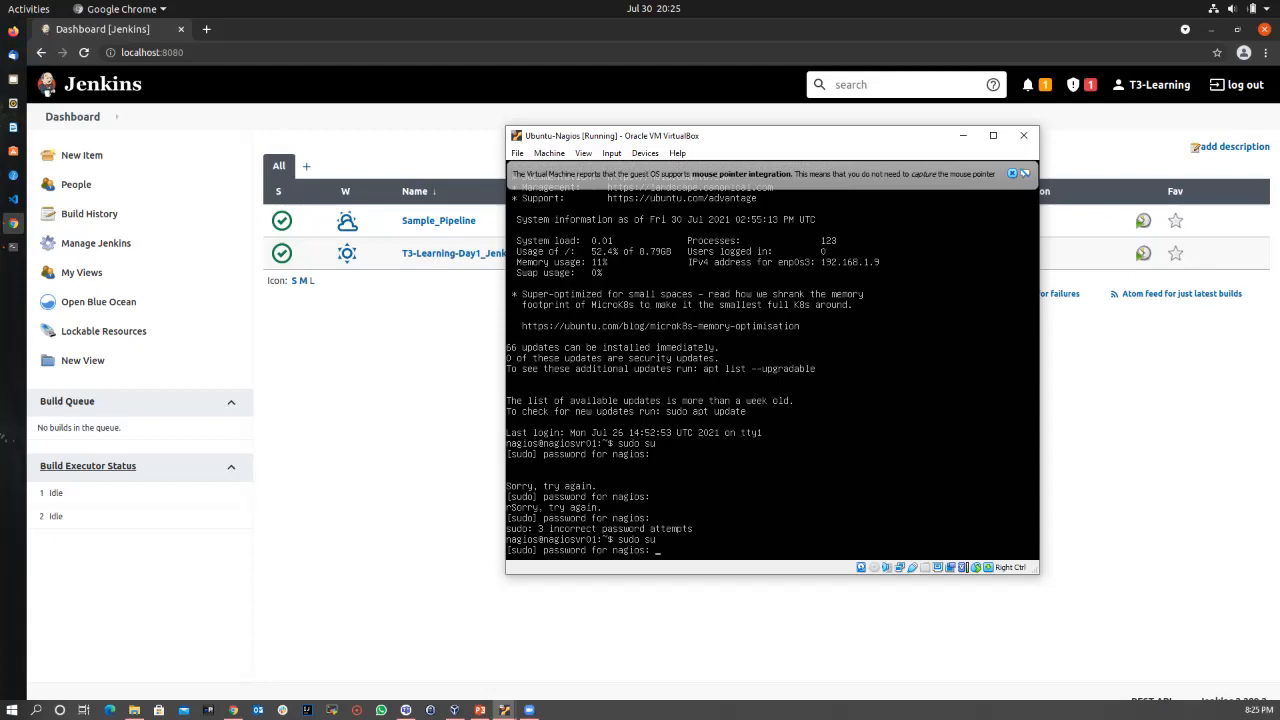
key("Return")
Step: Clear the screen and run ifconfig to show the Nagios address 192.168.1.9
type("claer")
key("Return")
type("clea")
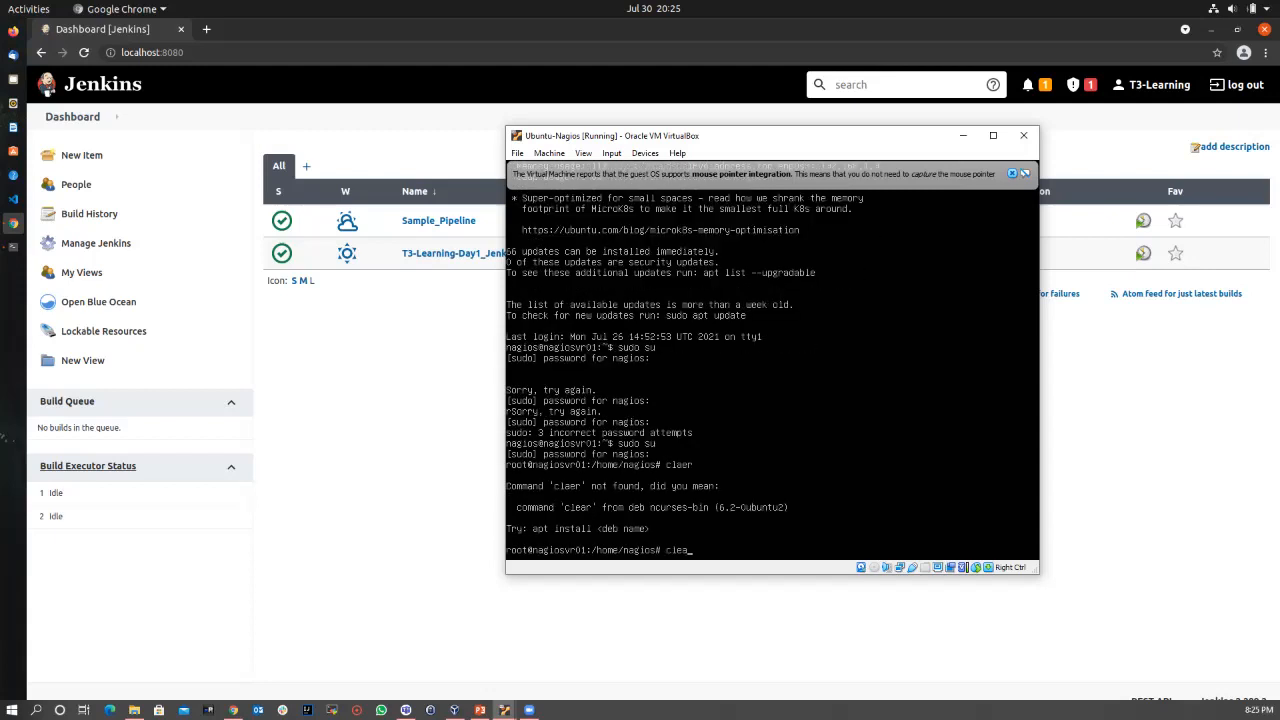
type("r")
key("Return")
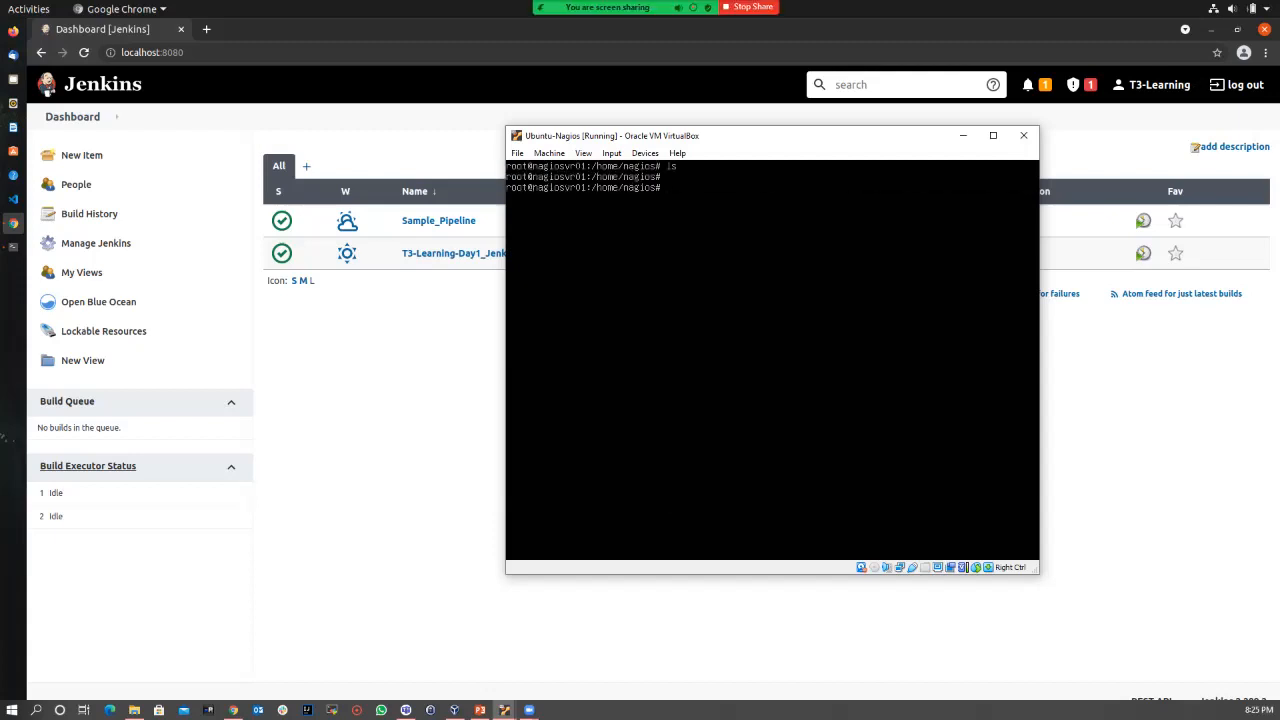
type("fco")
type("config")
key("Return")
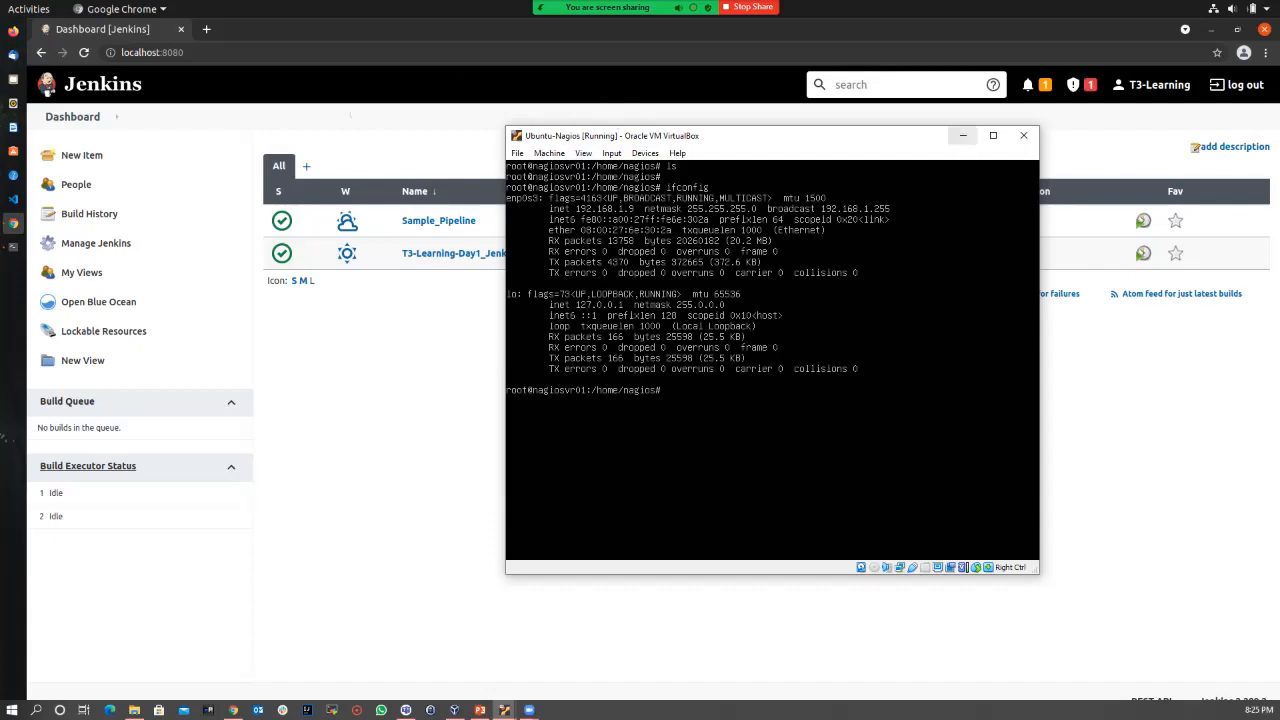
Step: From a Jenkins machine terminal, ping the Nagios server at 192.168.1.9, then run ifconfig
left_click(962, 135)
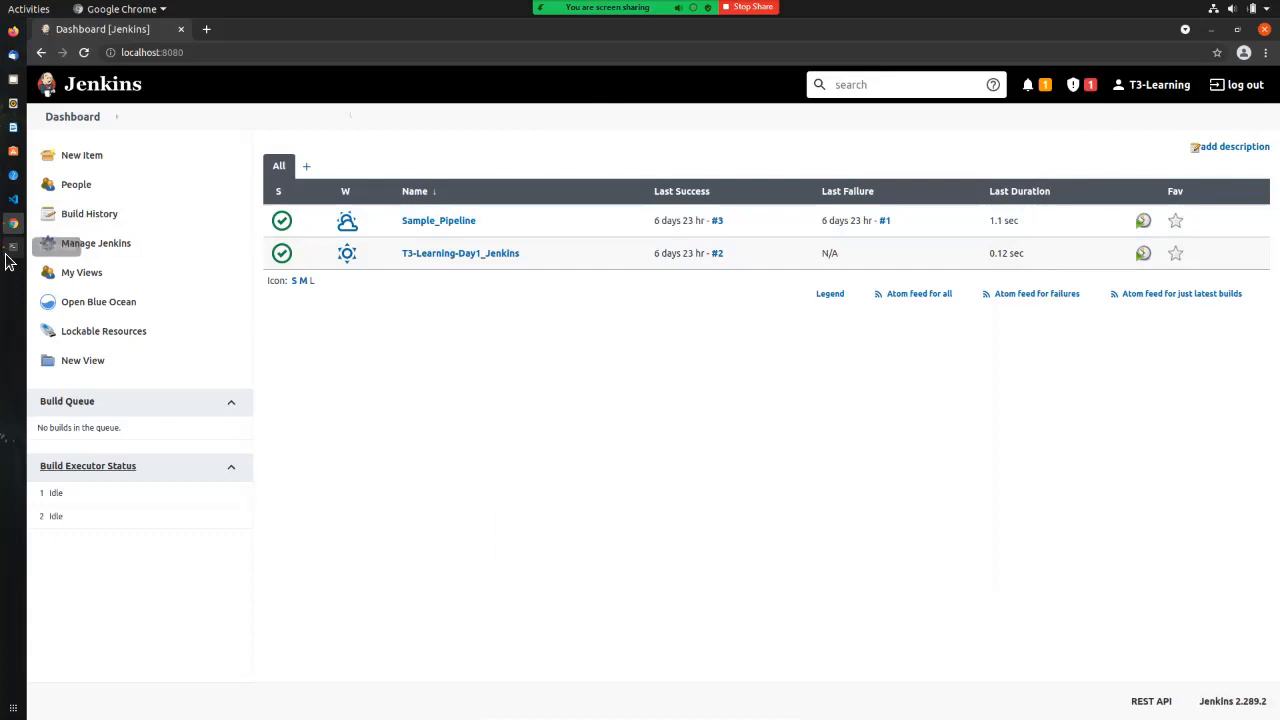
left_click(10, 250)
left_click(313, 265)
type("p")
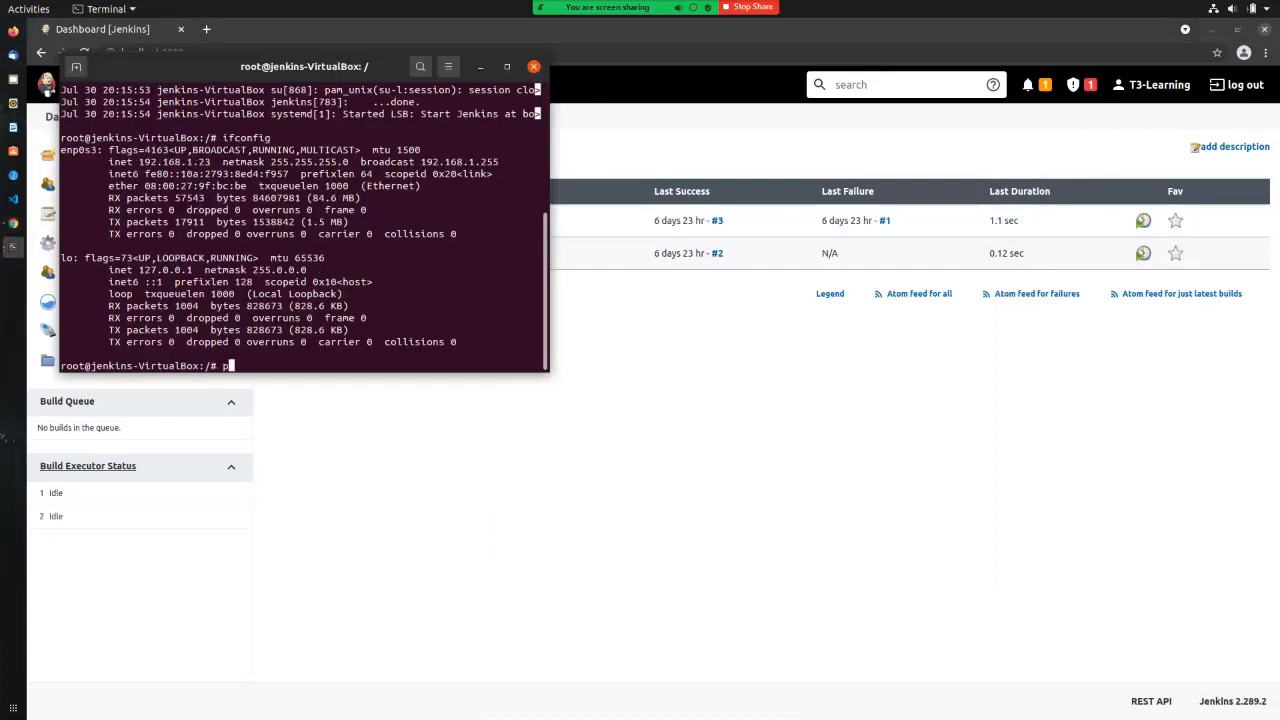
type("ing 192.168.1.9")
key("Return")
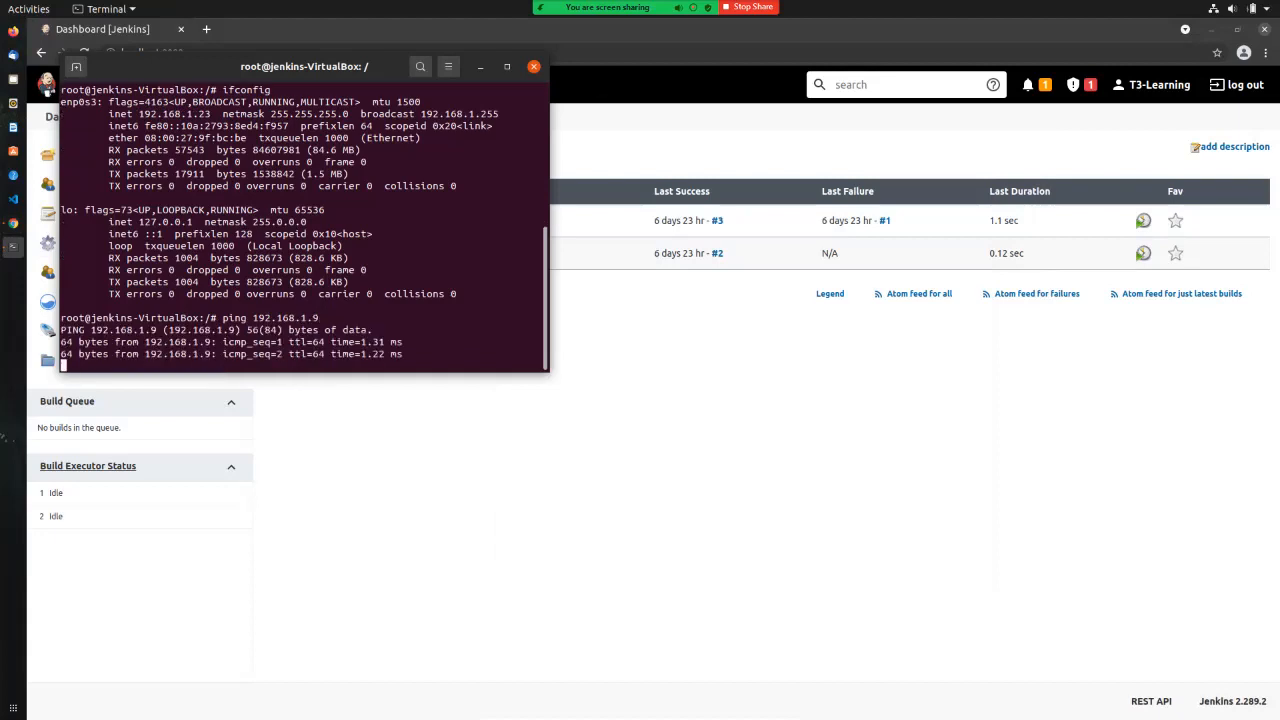
key("ctrl+c")
type("i")
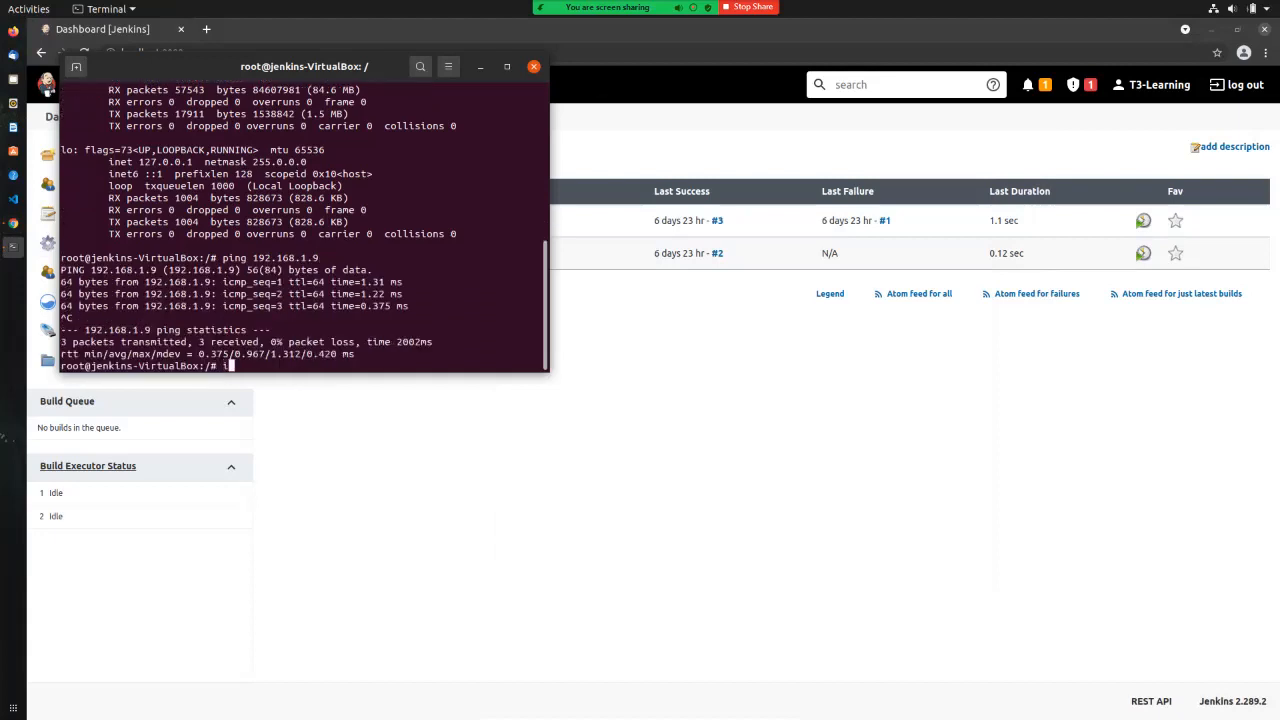
type("fconfig")
key("Return")
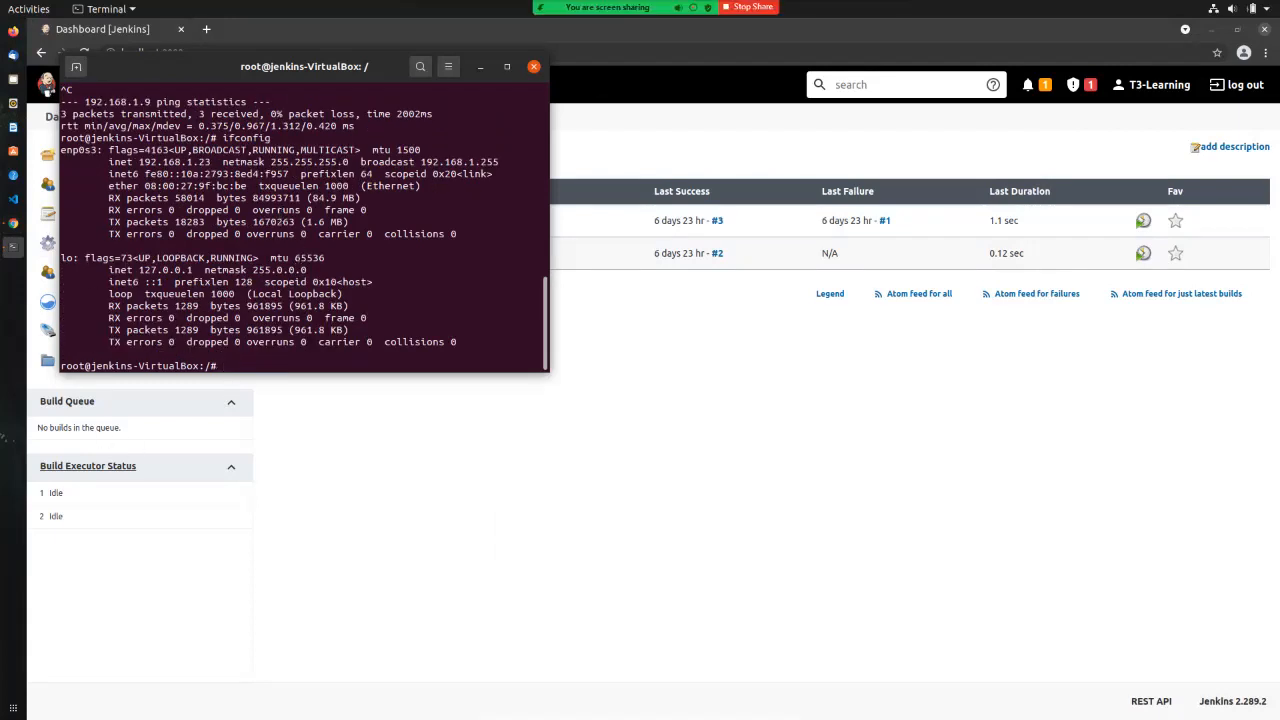
Step: From the Nagios VM, ping the Jenkins machine at 192.168.1.23, then hide the VM window
key("alt+Tab")
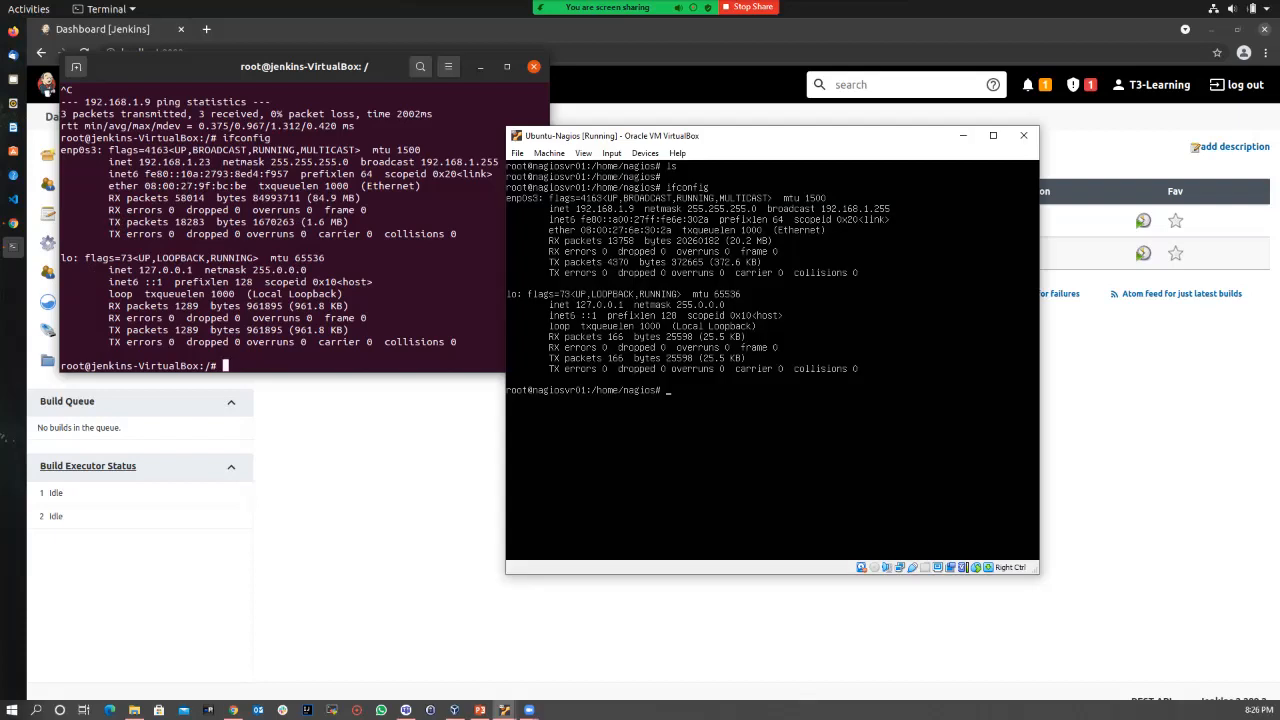
type("ping 192.168.1.23")
key("Return")
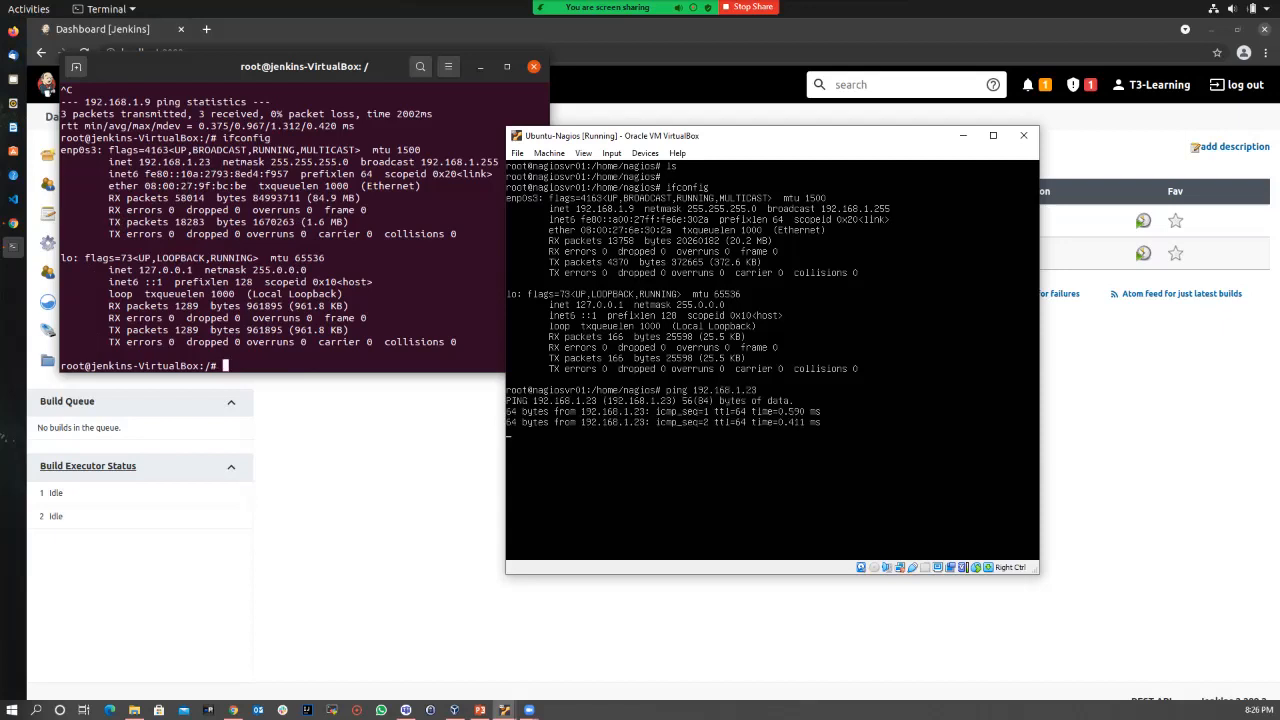
key("ctrl+c")
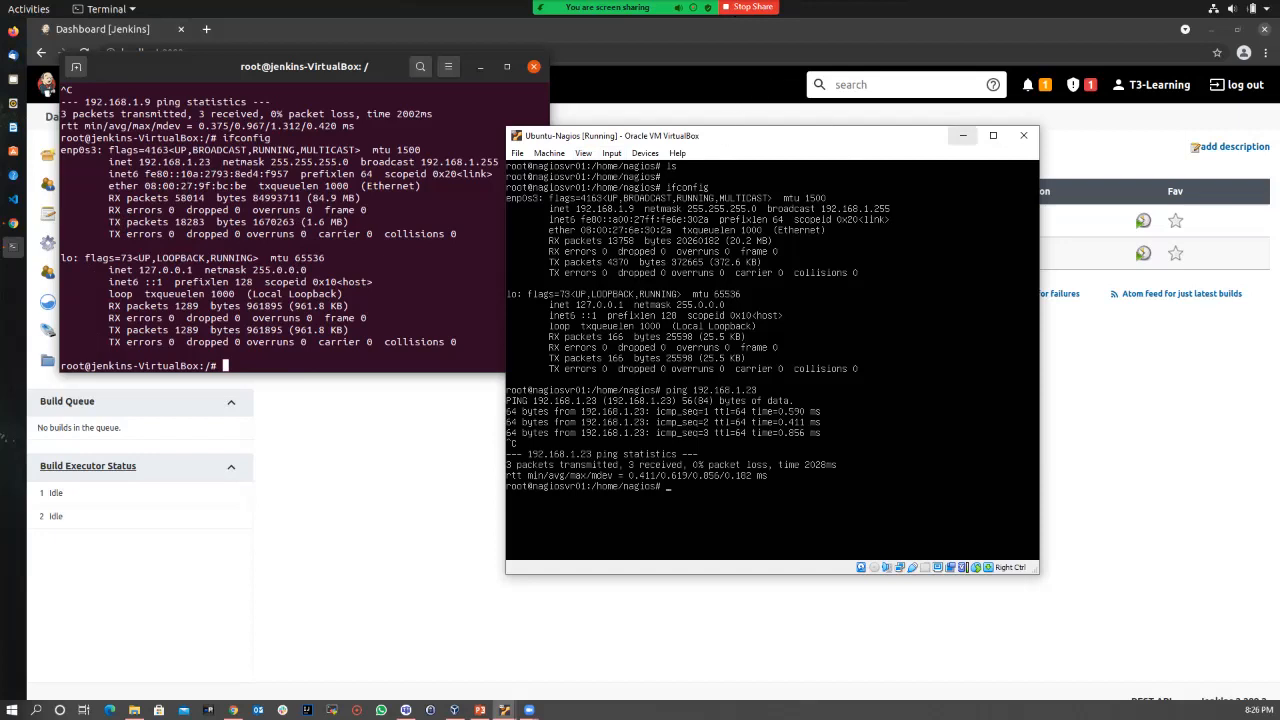
left_click(962, 135)
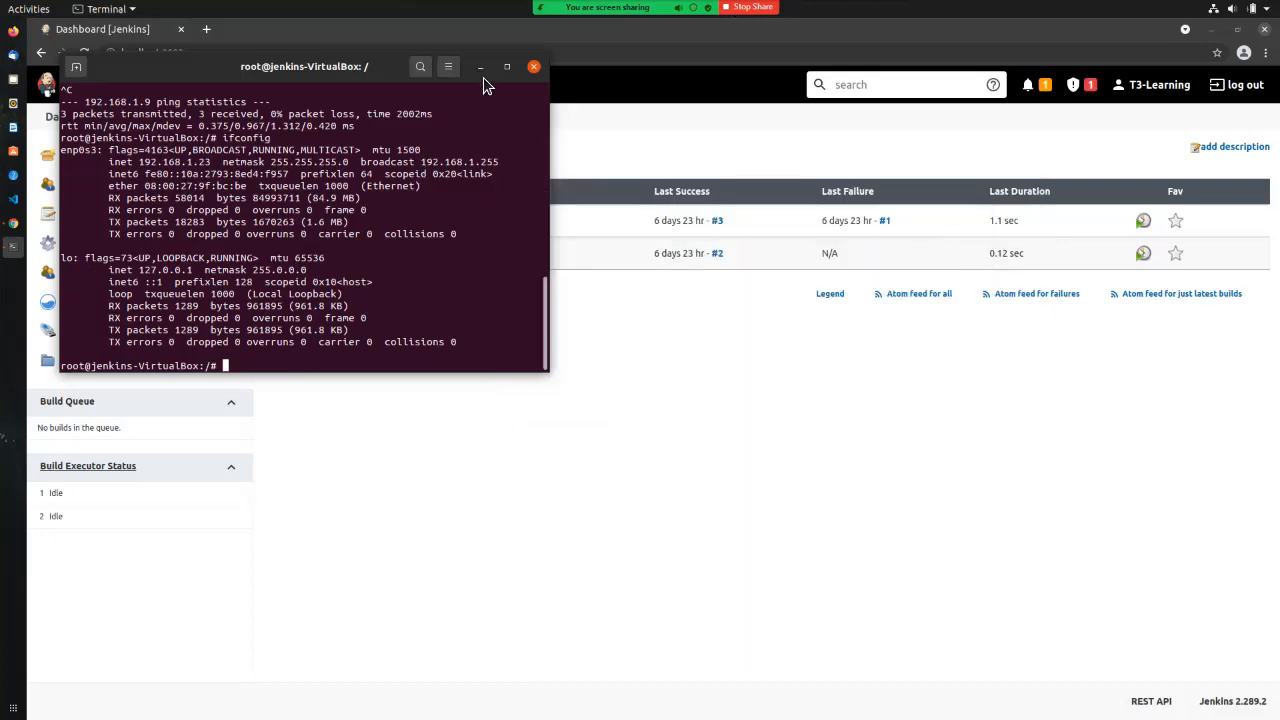
Step: Go to Manage Jenkins > Manage Nodes and Clouds to see the master-only node list
left_click(635, 401)
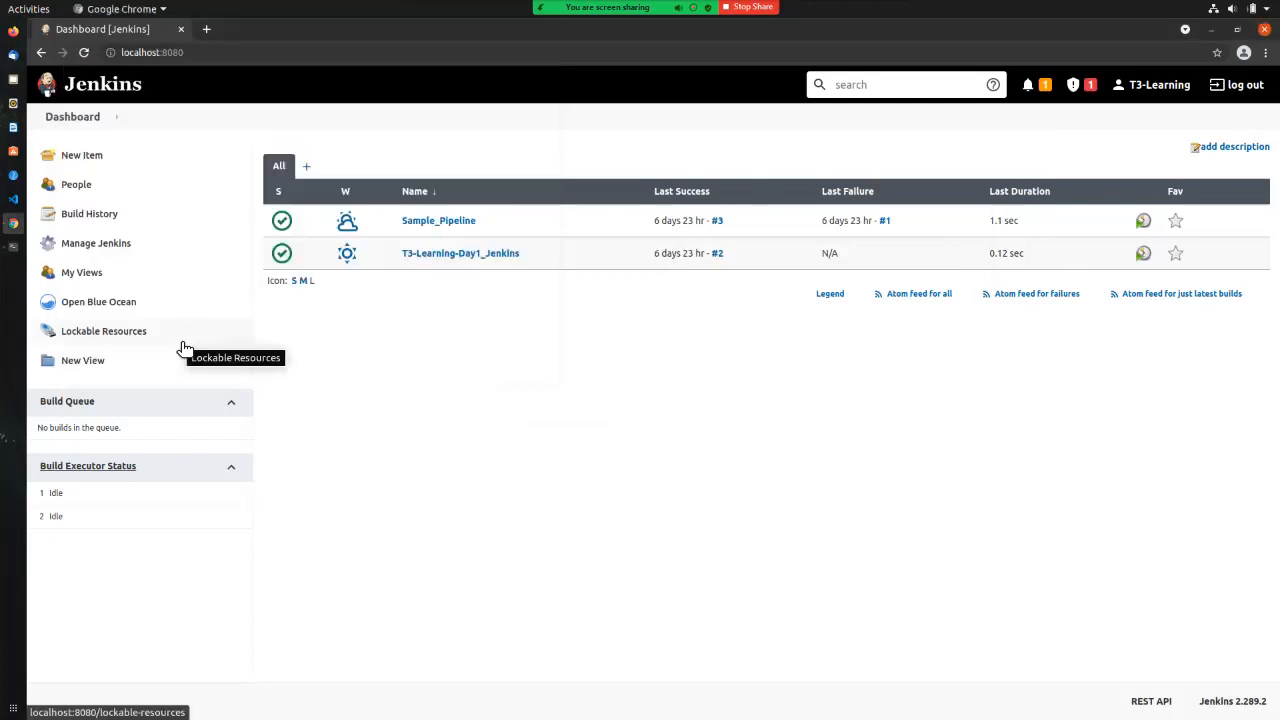
left_click(148, 245)
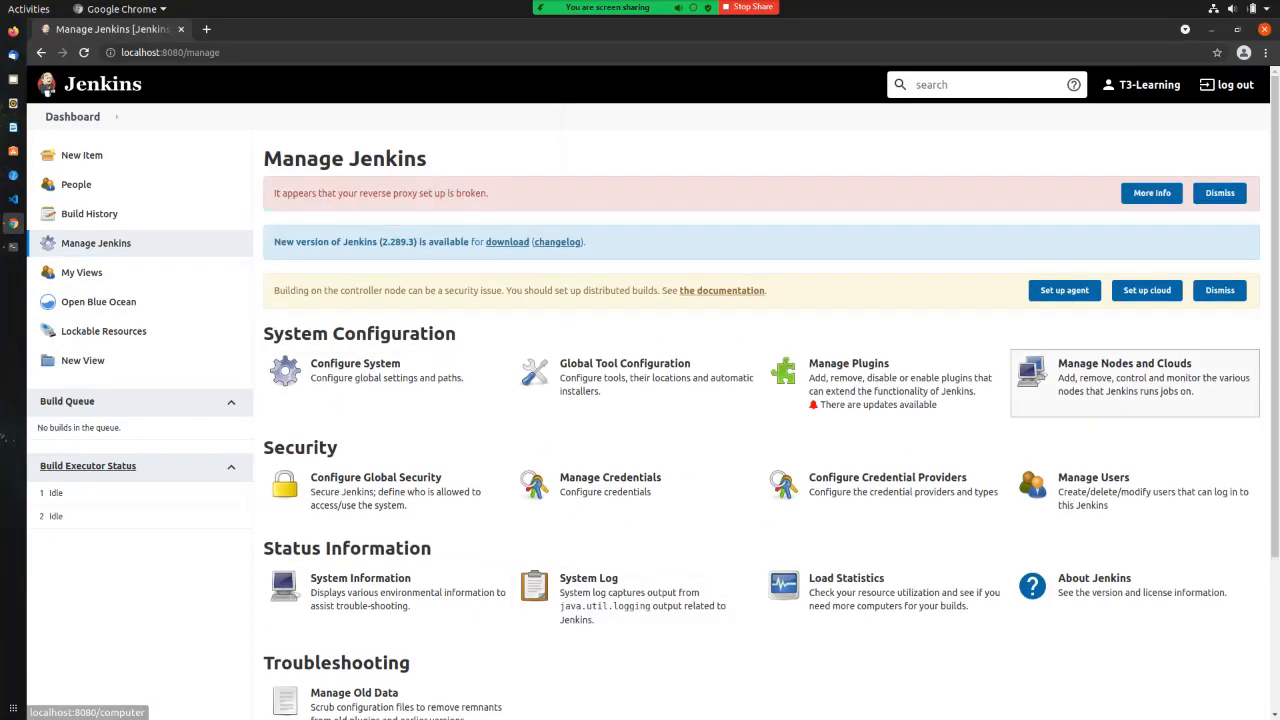
left_click(1120, 378)
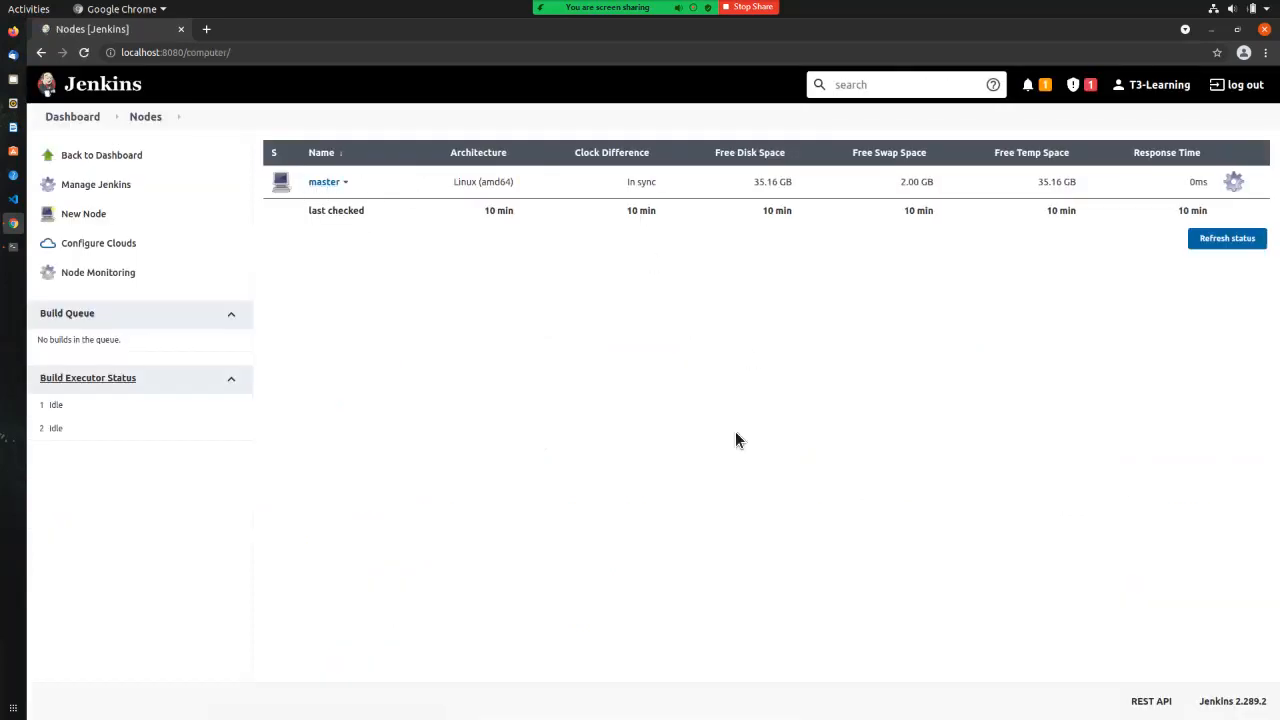
Step: Add a new Permanent Agent node named Nagios_SVR and set its executors to 2
left_click(72, 226)
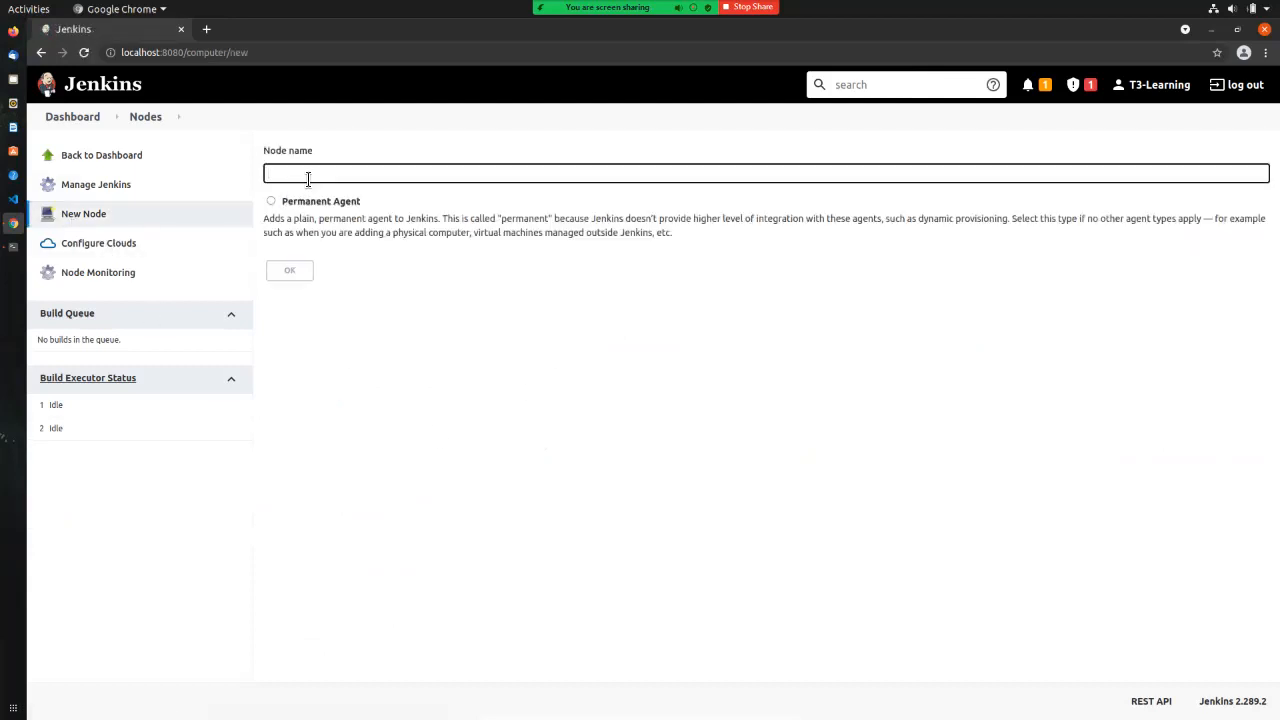
type("Nagios ")
type("SPR")
left_click(271, 203)
left_click(291, 270)
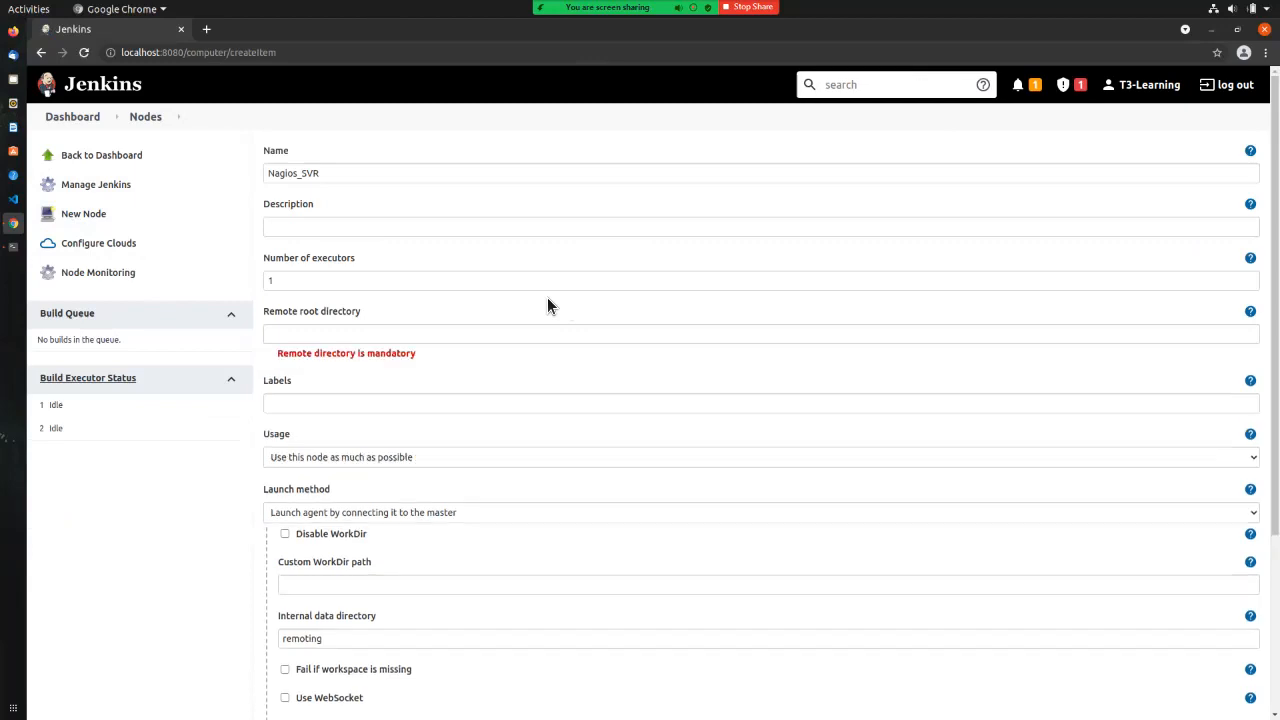
left_click(300, 285)
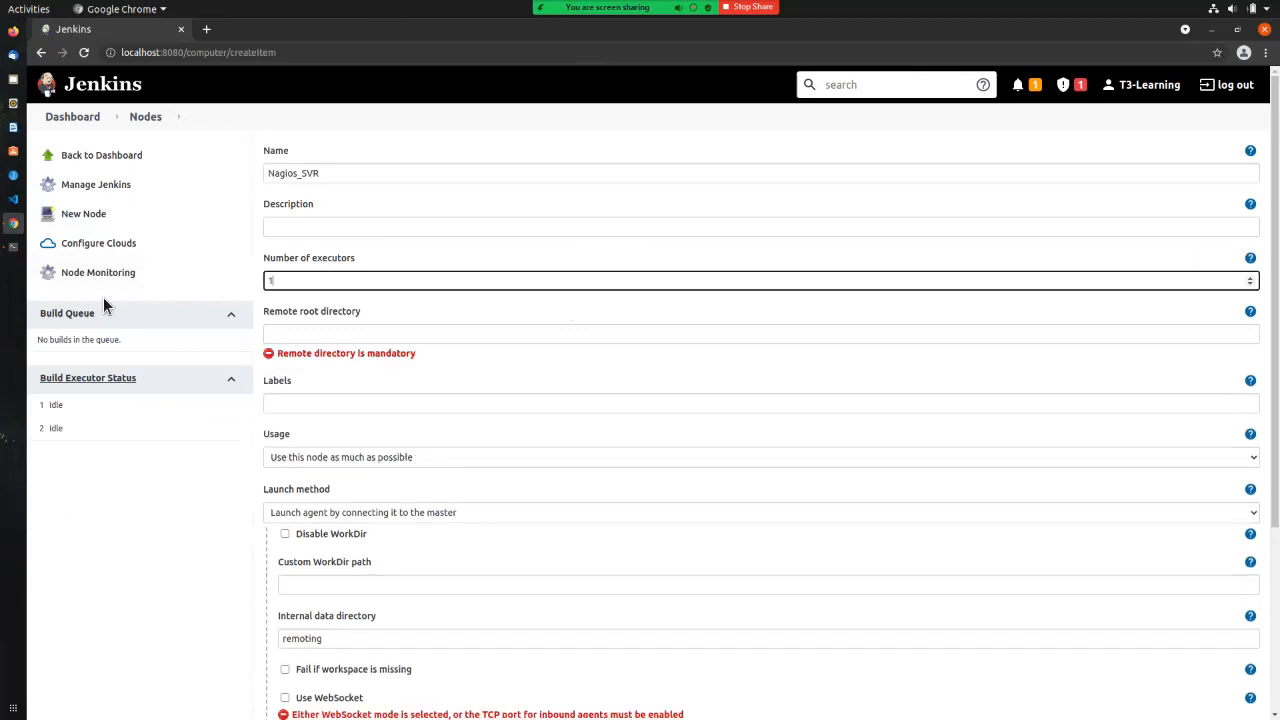
left_click_drag(319, 289, 226, 288)
type("2")
left_click(356, 335)
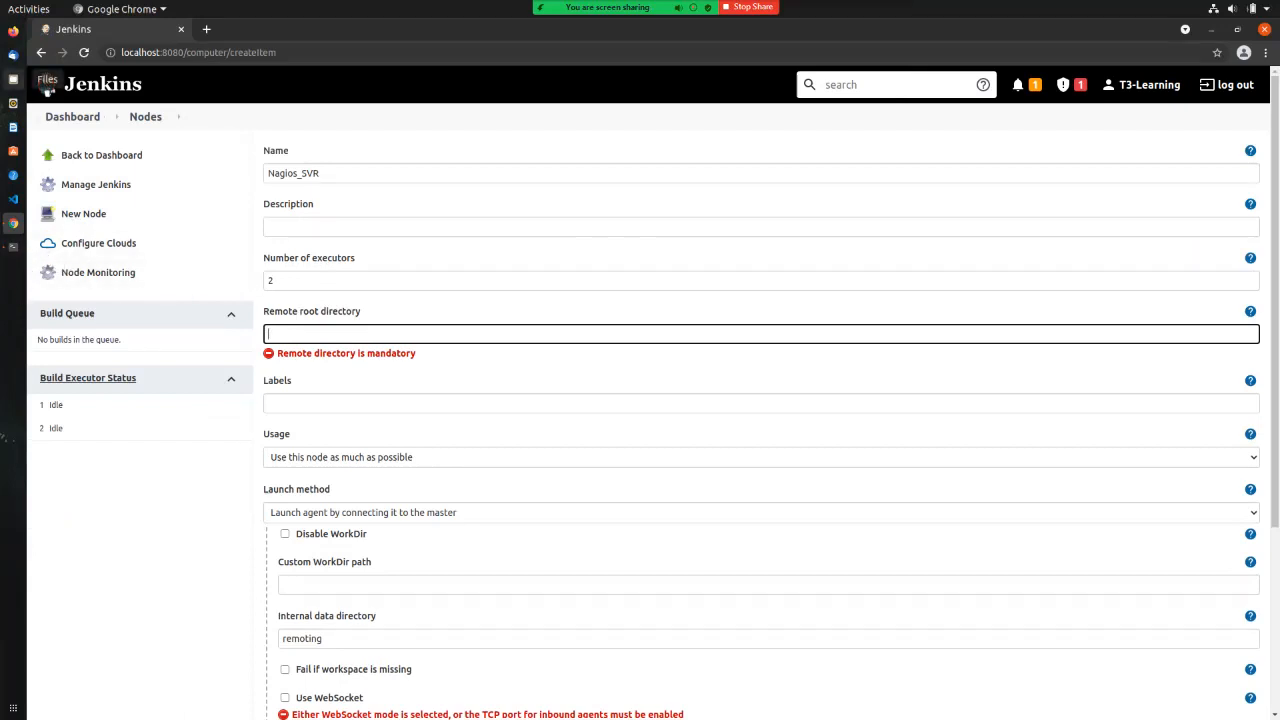
Step: On the Nagios VM, create /jenkins and give it permissions with chmod 777
key("alt+Tab")
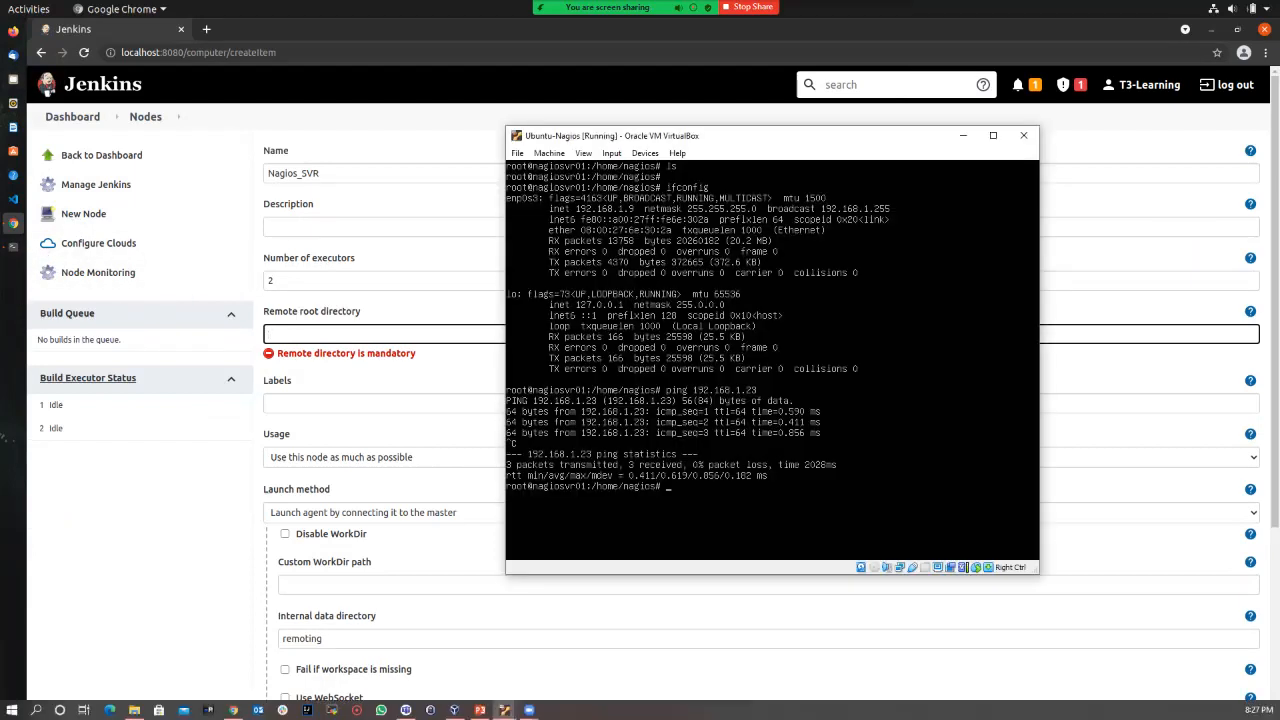
type("cd /")
key("Return")
type("mkdir jenkins")
key("Return")
type("chmod 777 jenkins/")
key("Return")
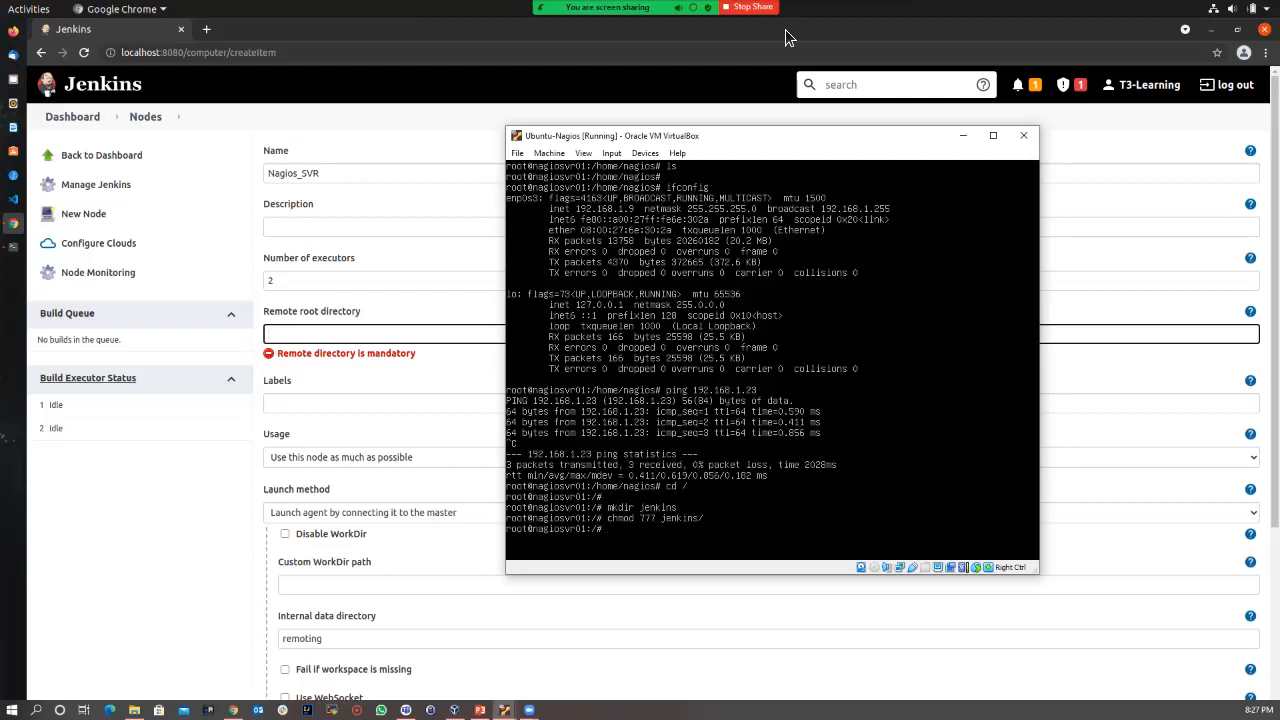
Step: Verify the jenkins directory and its permissions with ls and ll, then hide the VM window
type("ls")
key("Return")
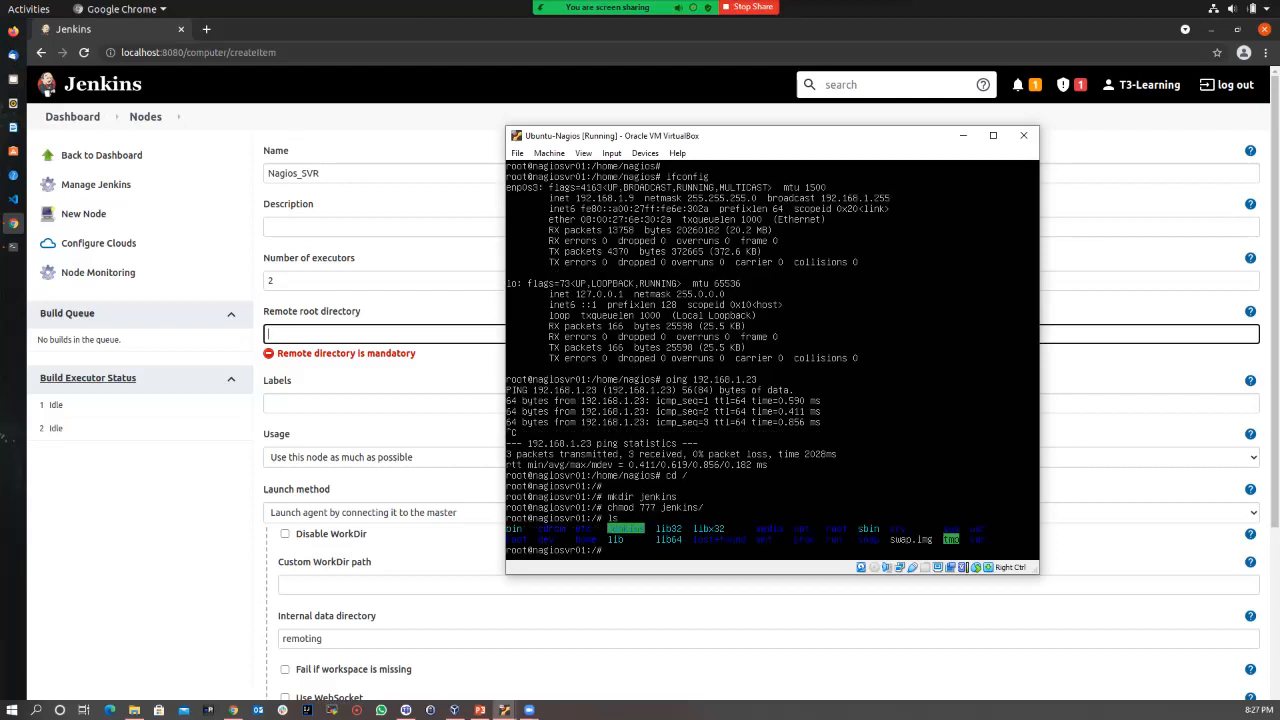
type("ll")
key("Return")
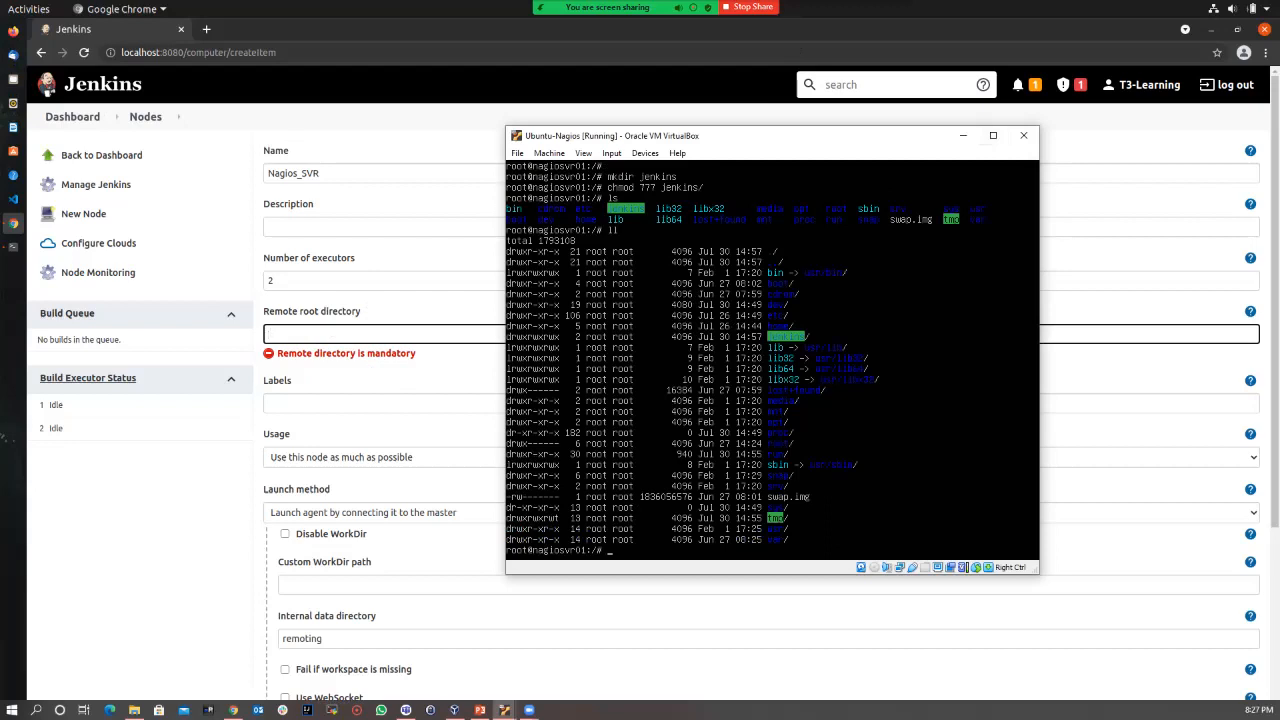
left_click(963, 135)
left_click(963, 135)
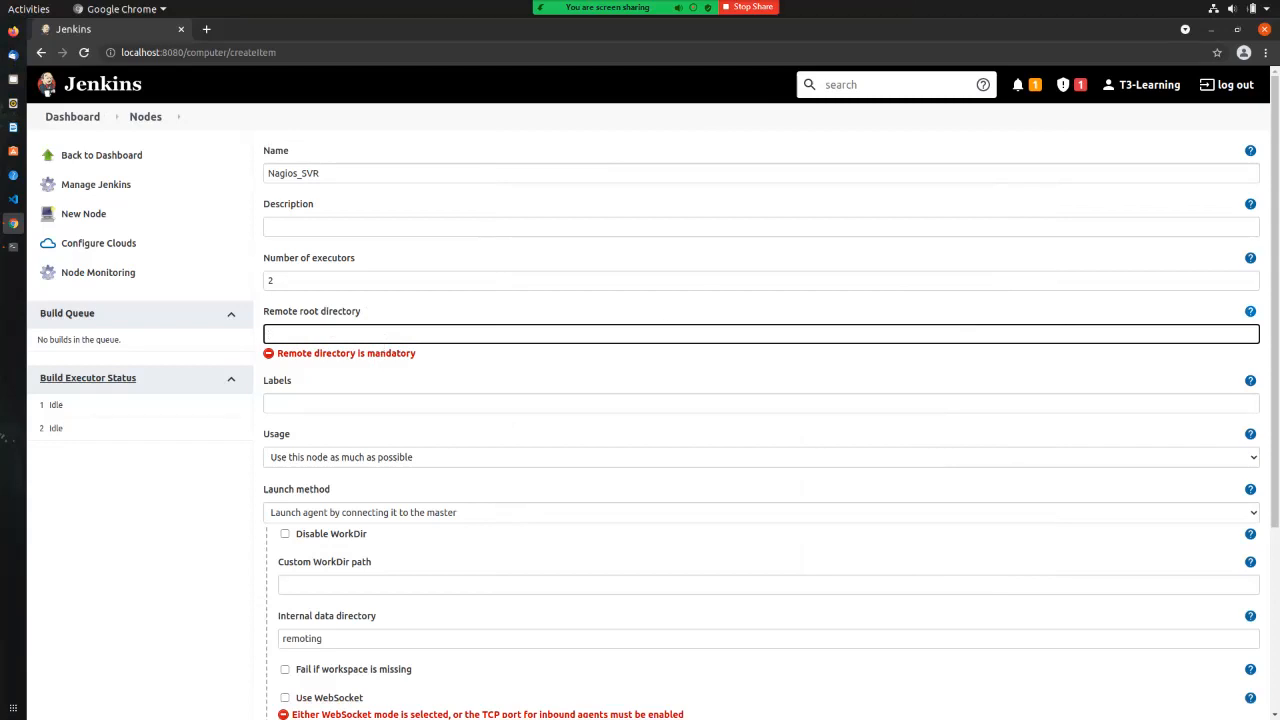
Step: Using the field's help example, enter ./jenkins as the remote root directory
left_click(1250, 311)
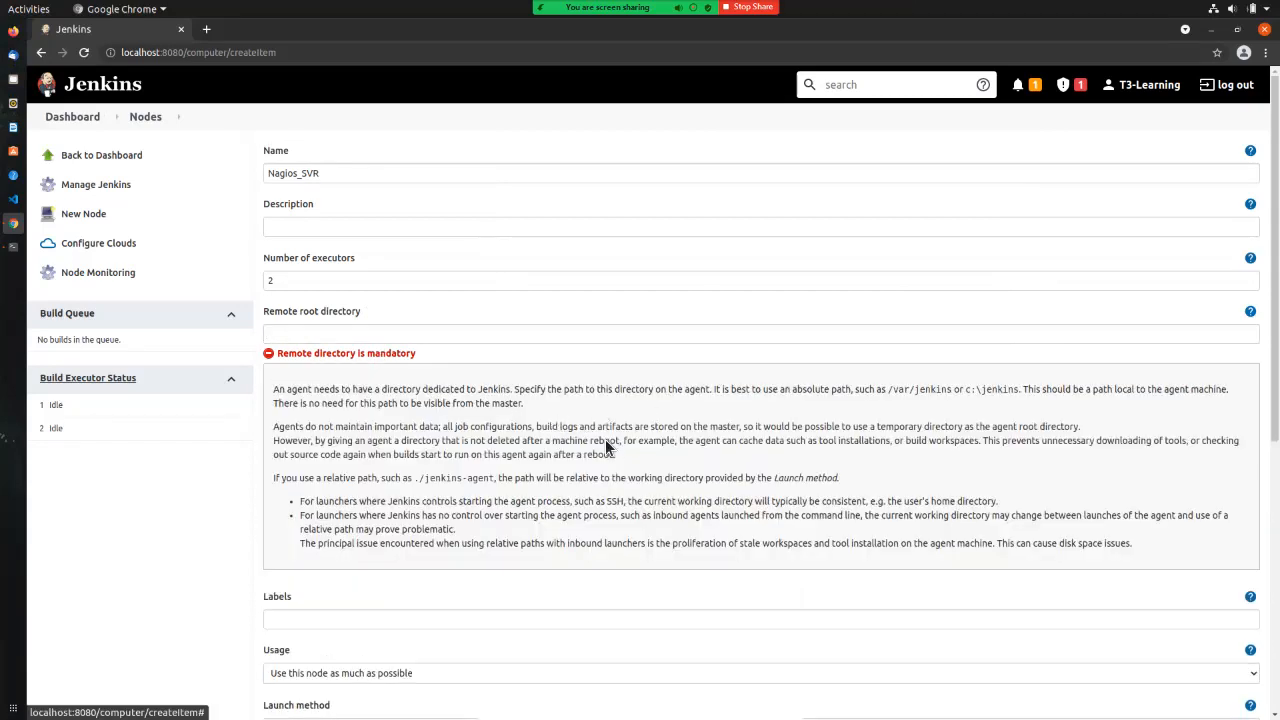
left_click_drag(418, 447, 464, 447)
key("ctrl+c")
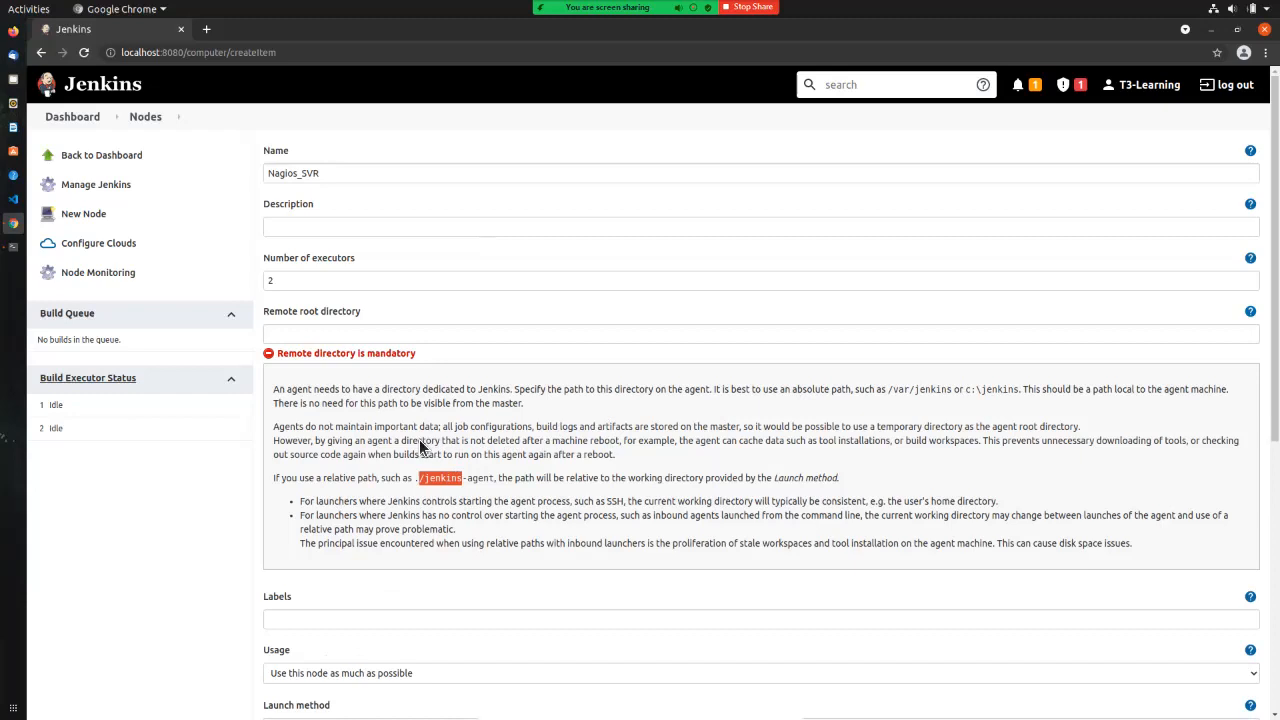
left_click(382, 338)
key("ctrl+v")
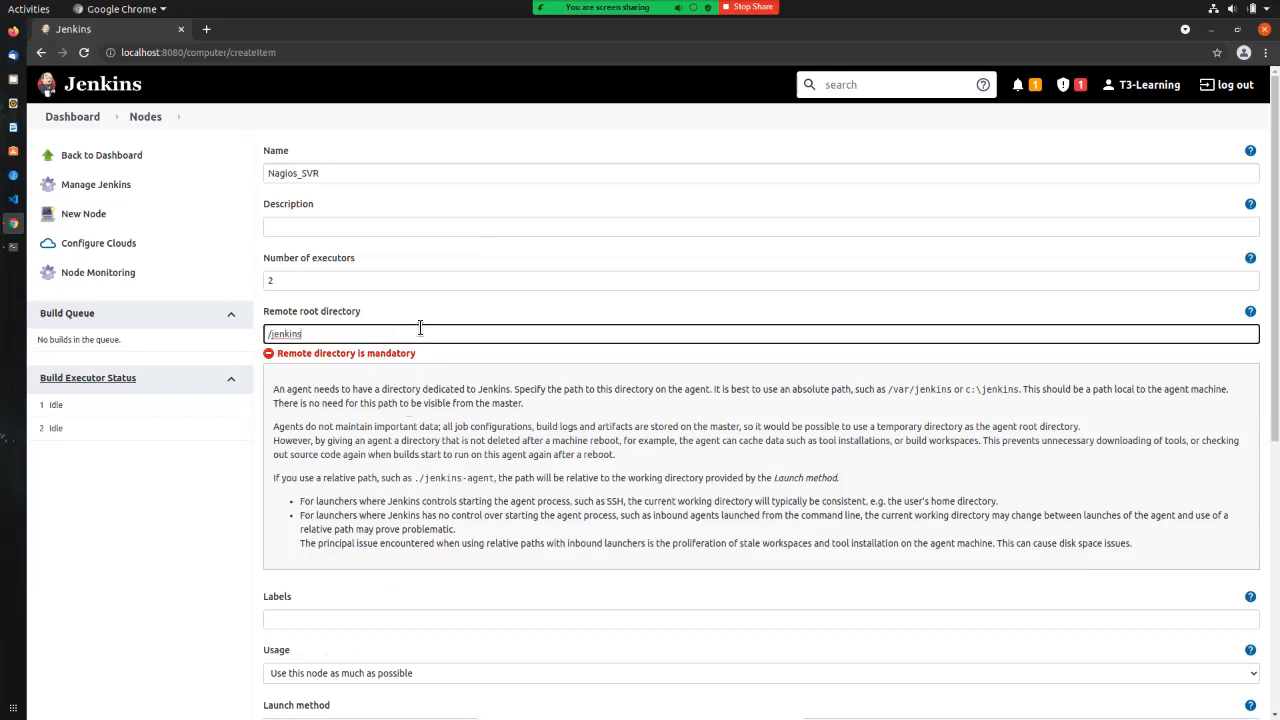
left_click(439, 301)
left_click(352, 341)
type("./")
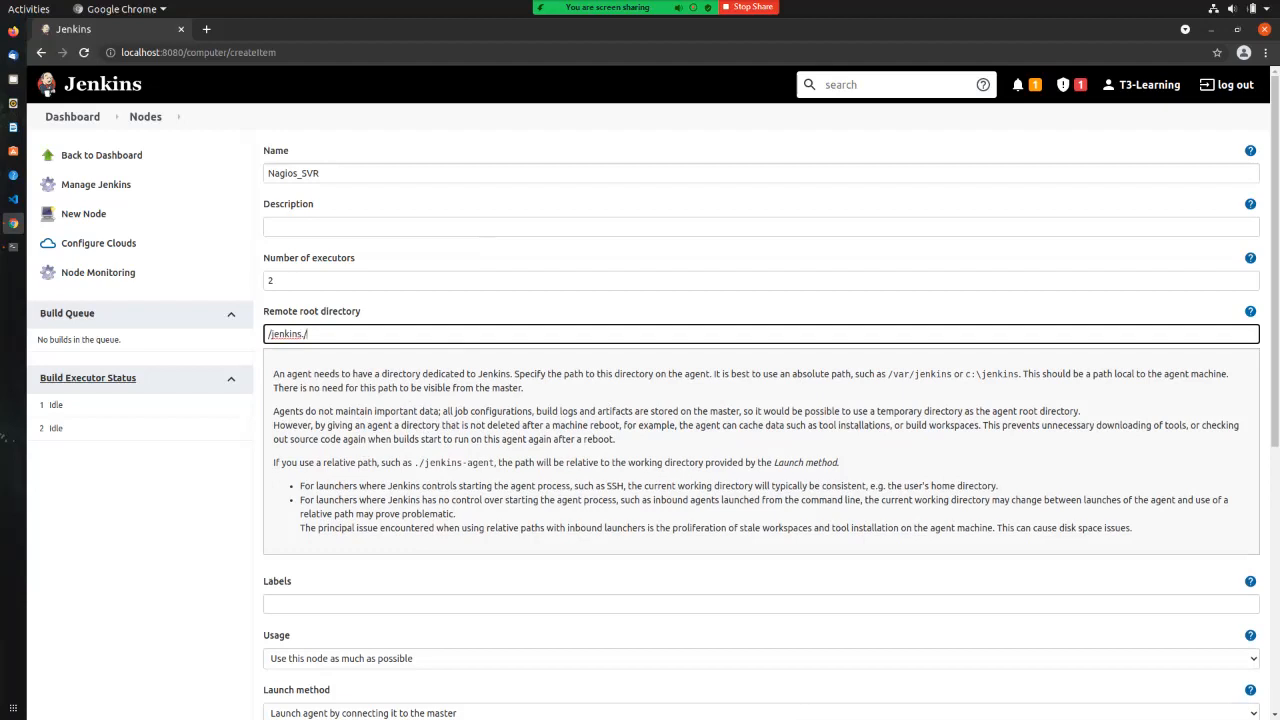
key("BackSpace")
key("BackSpace")
key("BackSpace")
key("BackSpace")
key("BackSpace")
key("BackSpace")
key("BackSpace")
key("BackSpace")
key("BackSpace")
type("./JENKINS")
key("BackSpace")
key("BackSpace")
key("BackSpace")
key("BackSpace")
key("BackSpace")
key("BackSpace")
type("jenkins")
left_click(270, 604)
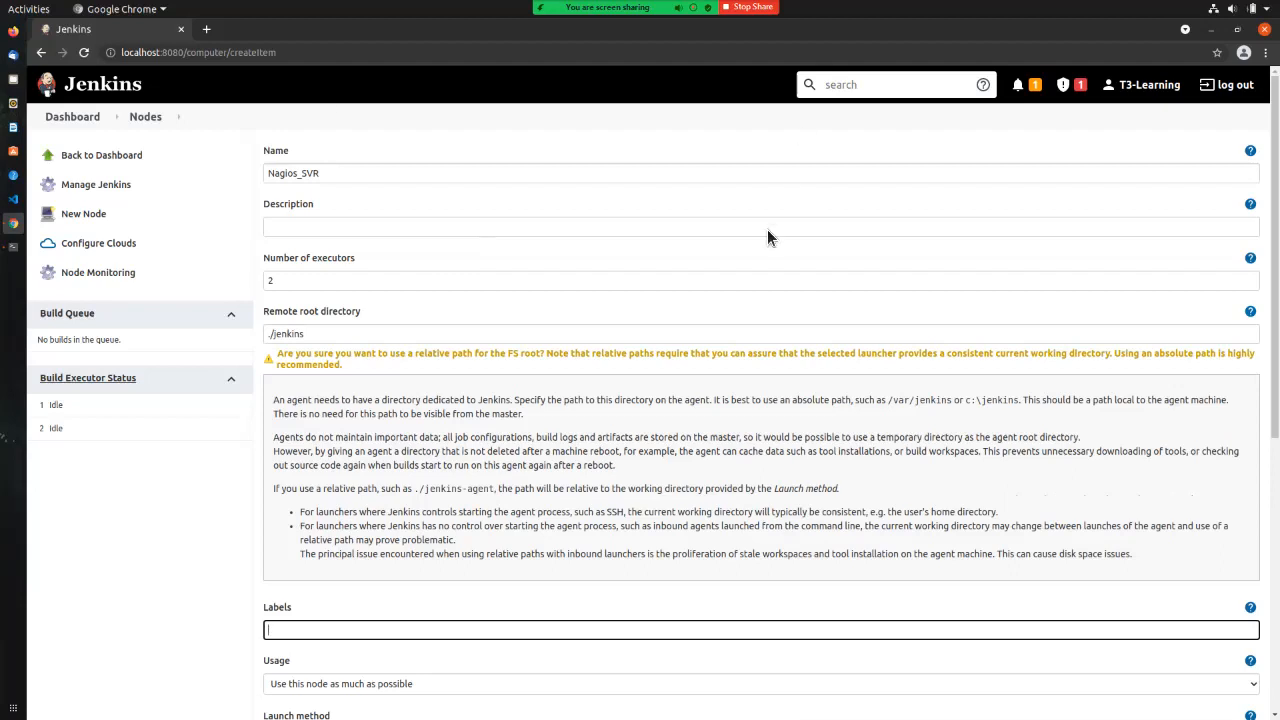
Step: Compare the path with the ./jenkins-agent help example, then scroll down to the Labels field
left_click(1250, 311)
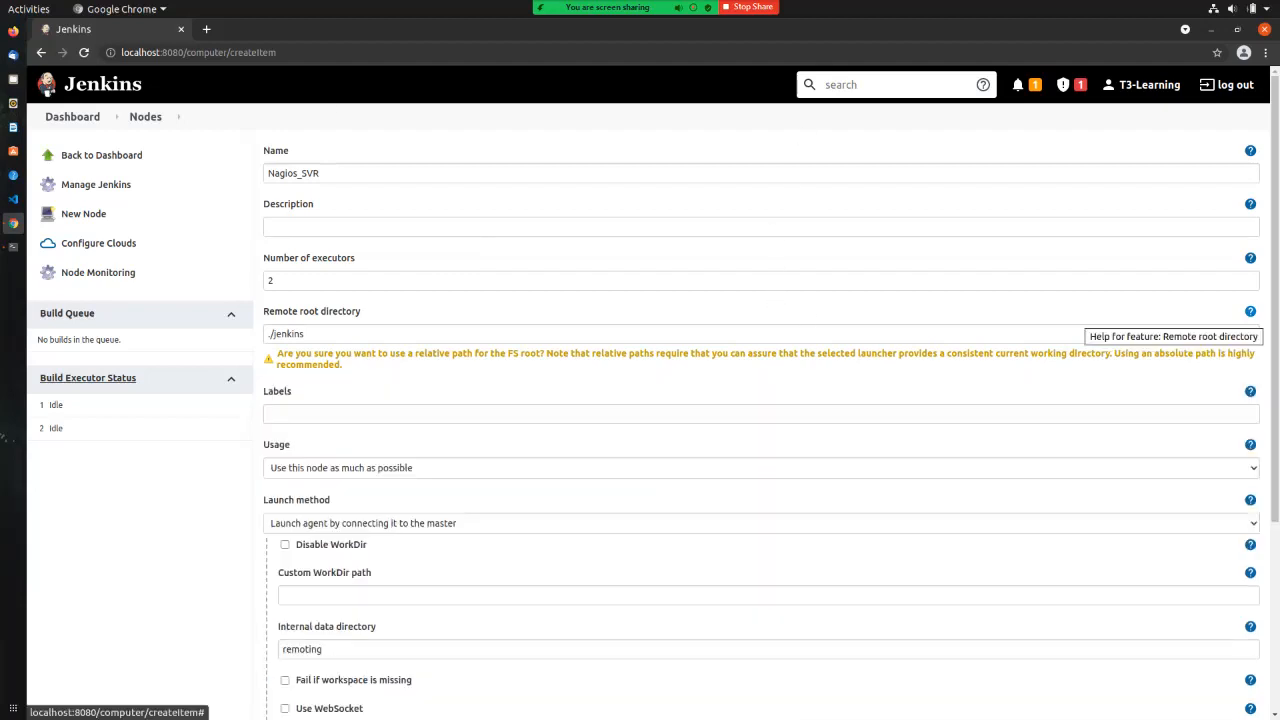
left_click(1250, 311)
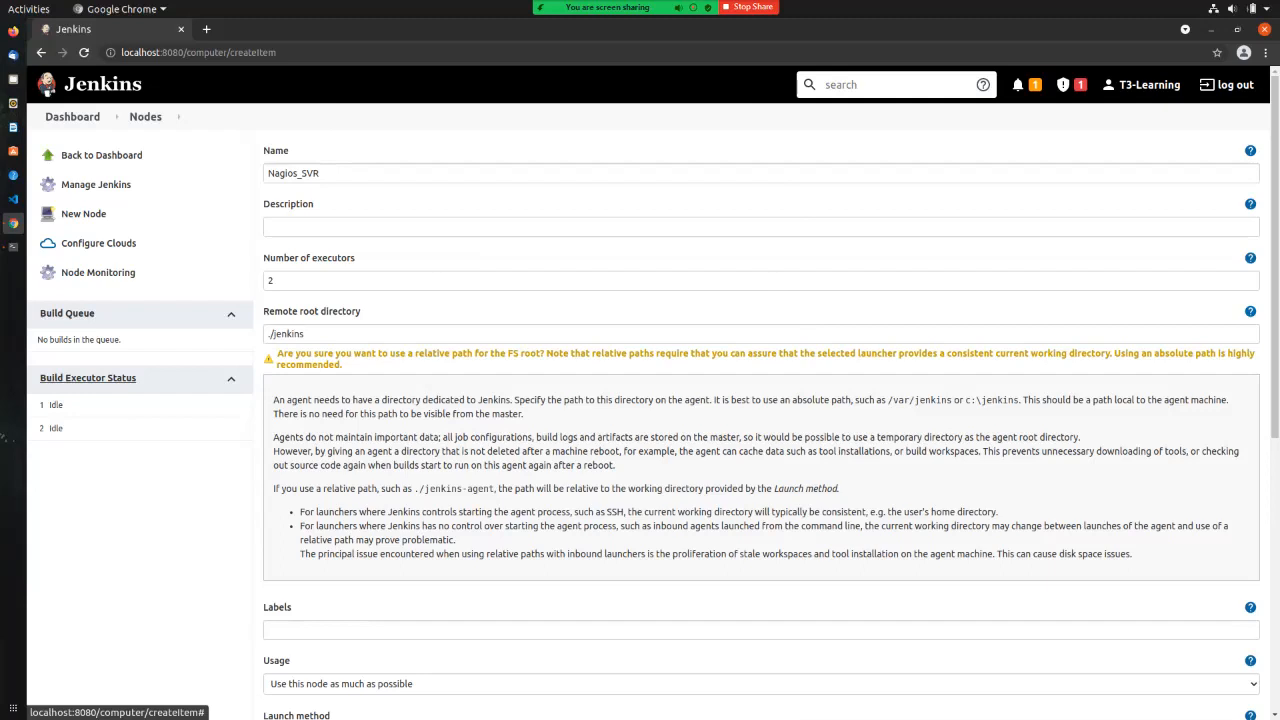
left_click_drag(414, 488, 490, 488)
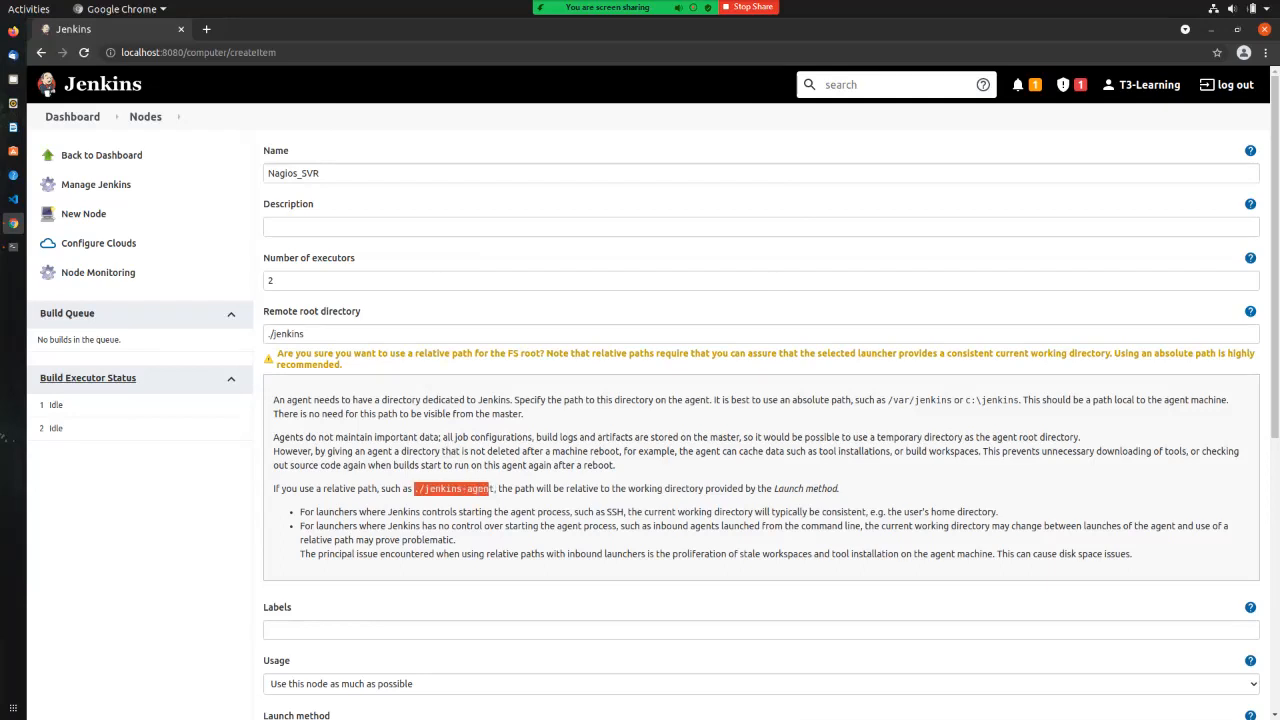
left_click(318, 337)
double_click(290, 334)
left_click(252, 437)
scroll(252, 437, "down", 2)
left_click(300, 524)
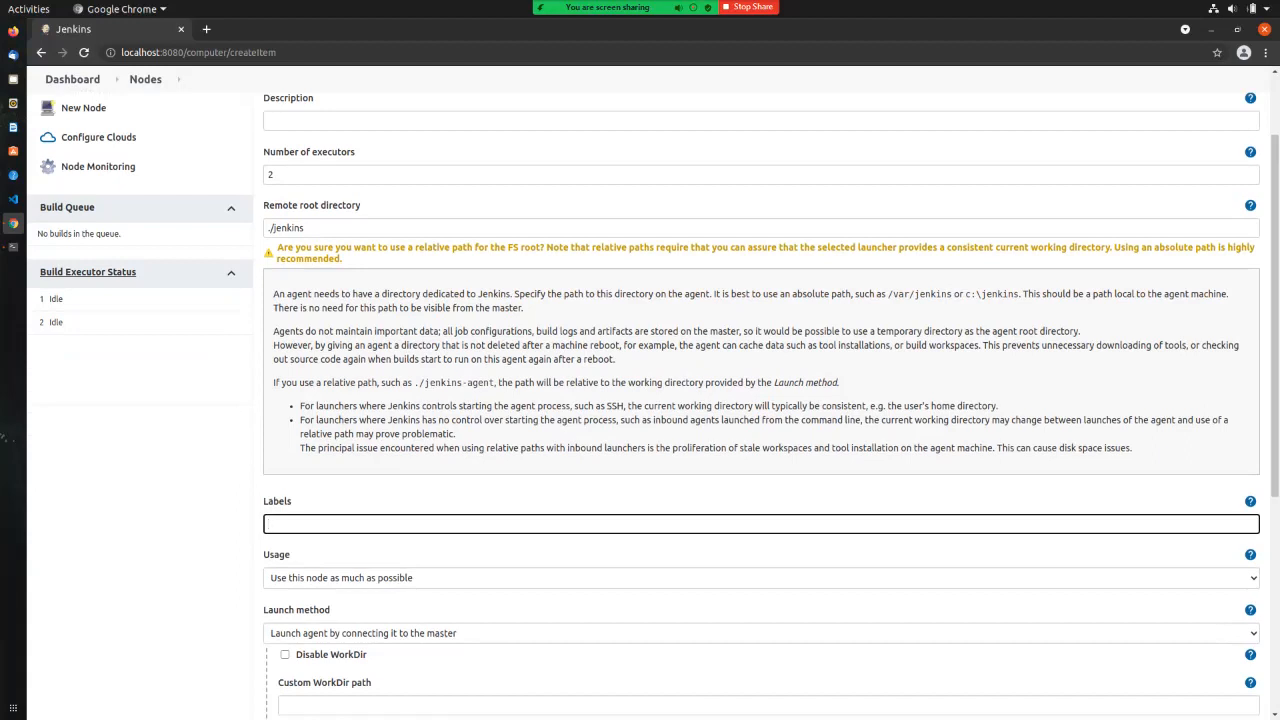
Step: Enter the label 'Monitorning' and scroll down toward the launch settings and Save
type("Monitorning")
key("Tab")
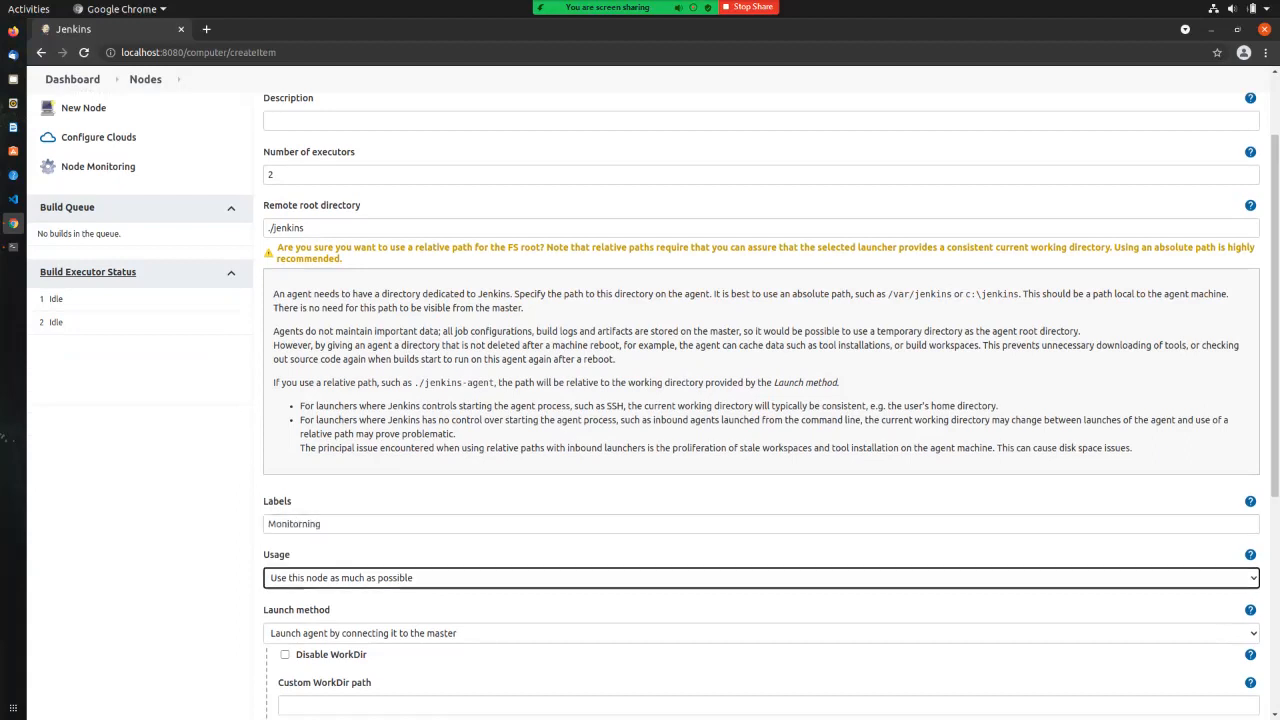
left_click(322, 524)
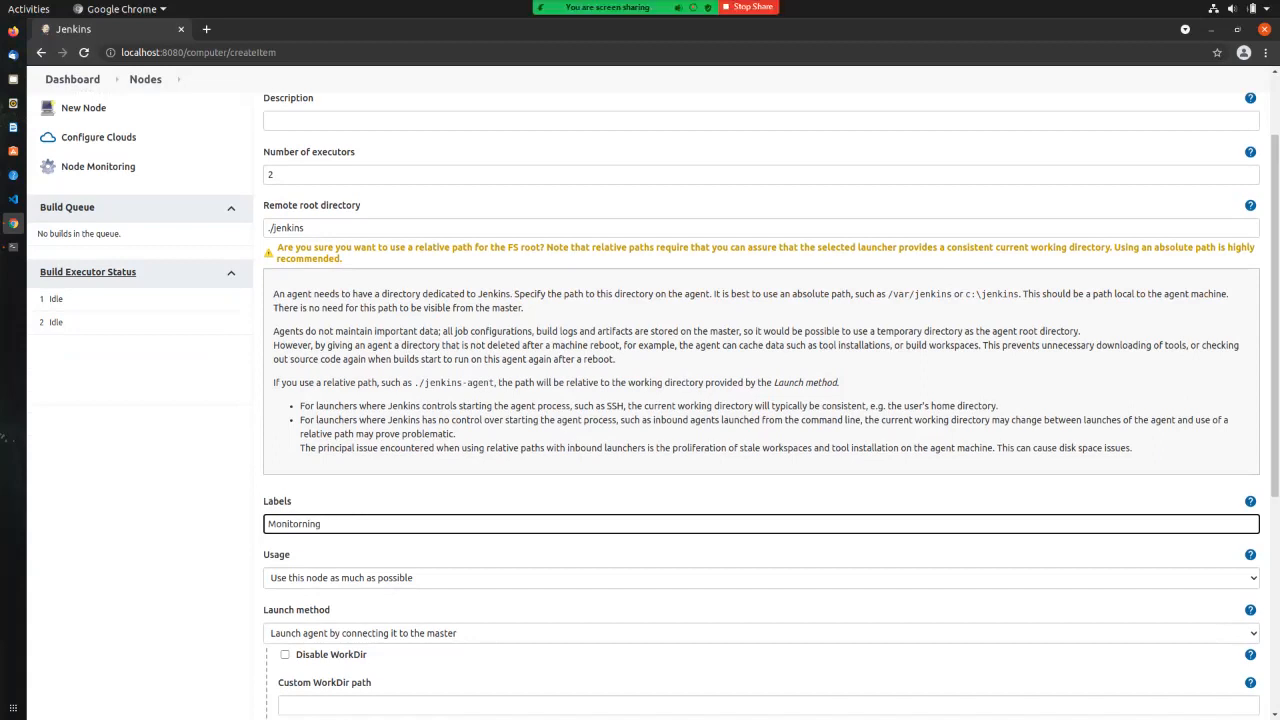
scroll(312, 448, "down", 3)
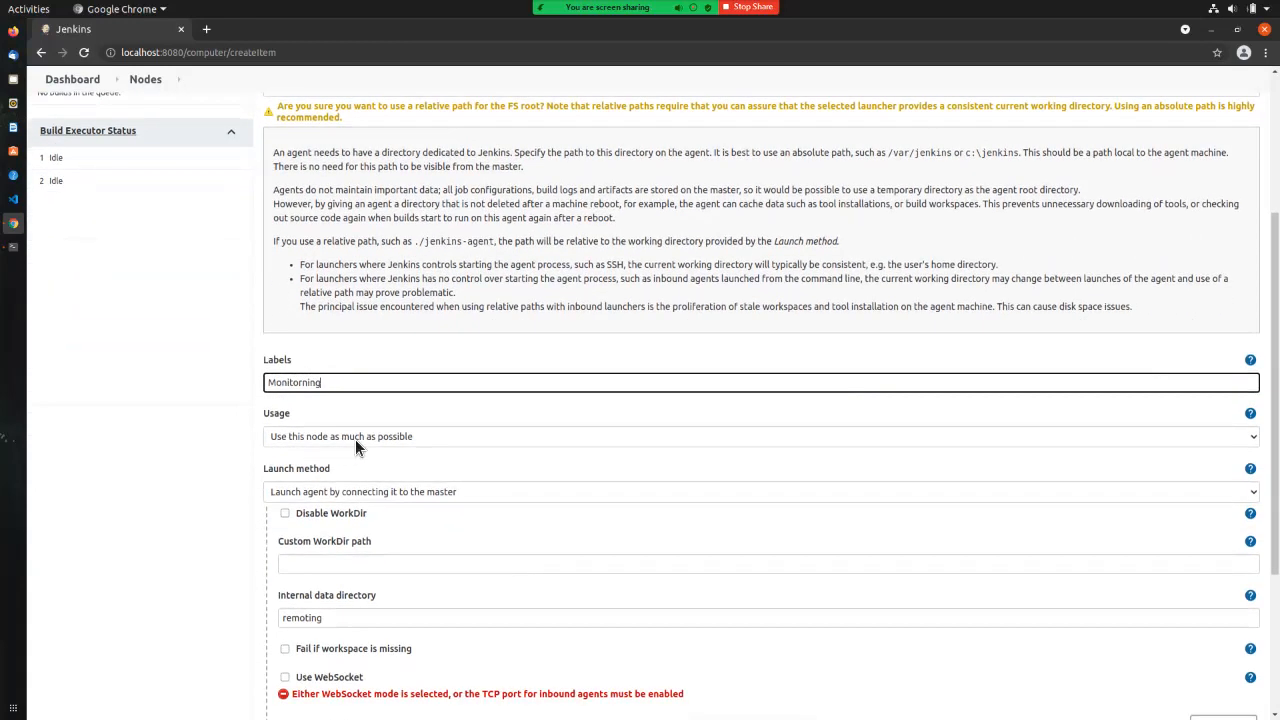
scroll(355, 441, "down", 3)
scroll(355, 446, "down", 3)
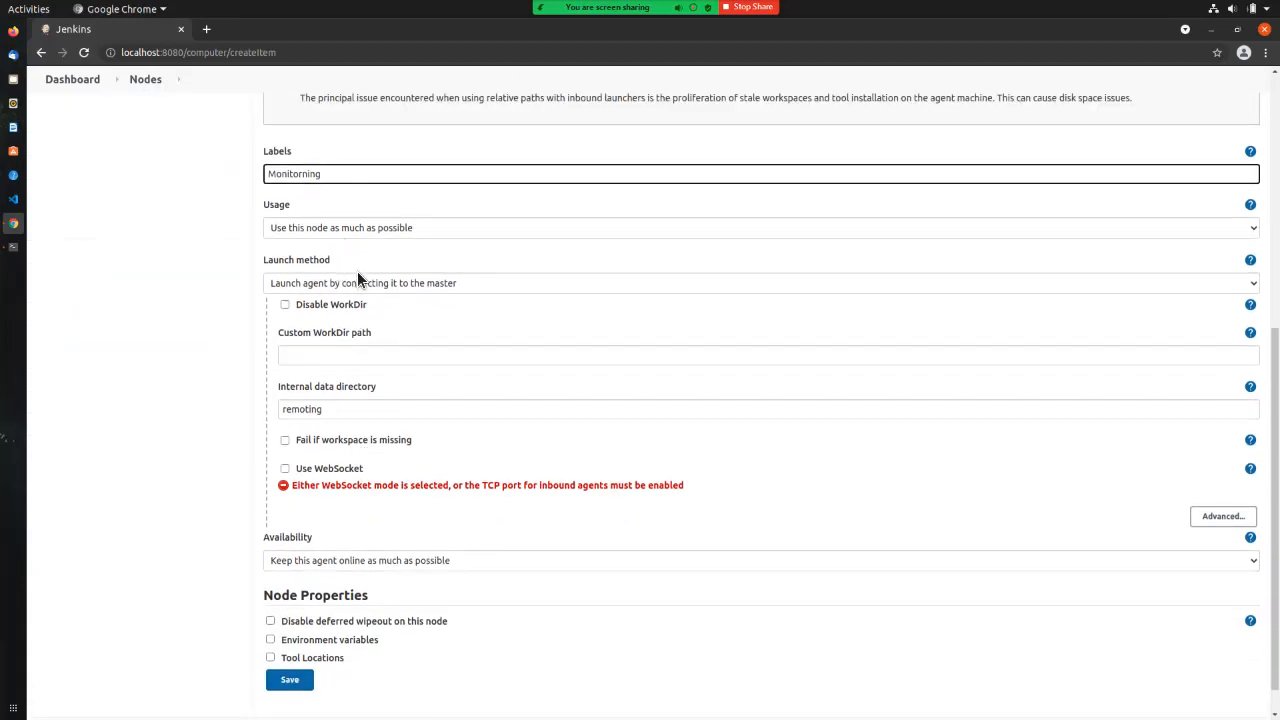
Step: Choose 'Launch agents via SSH', set Host to 192.168.1.9, and find no credentials in Credentials
left_click(335, 286)
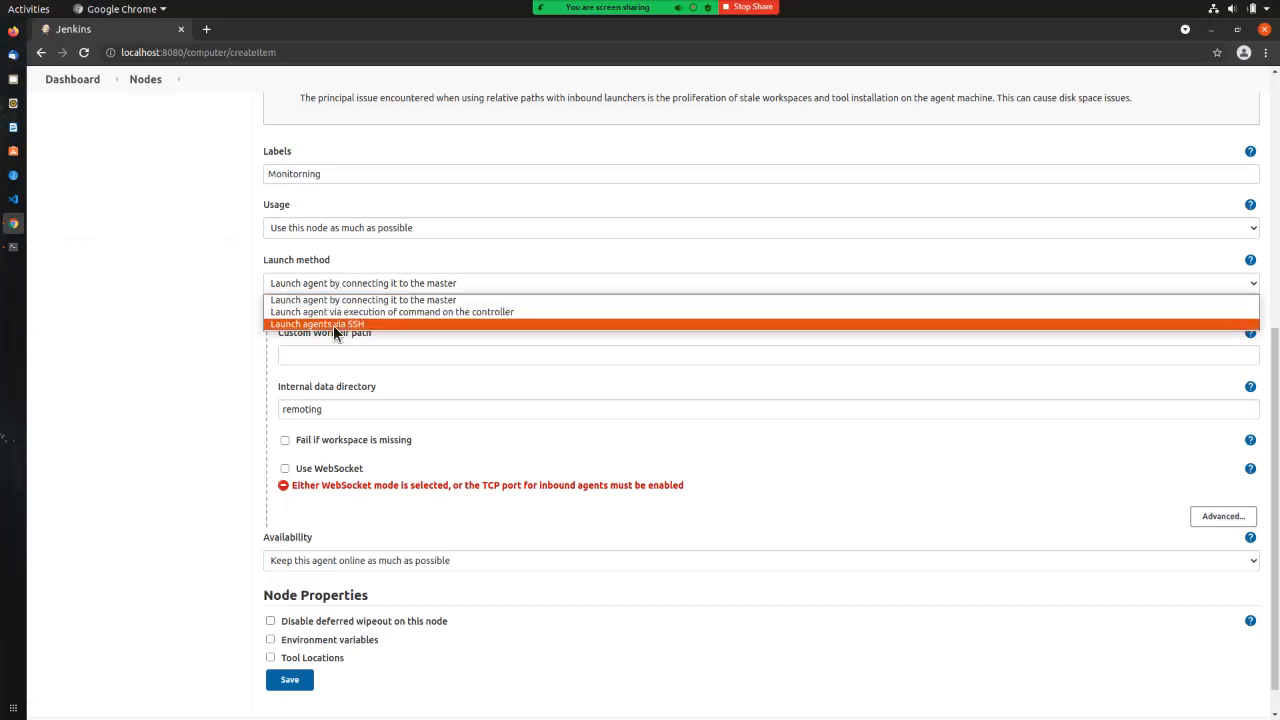
left_click(333, 325)
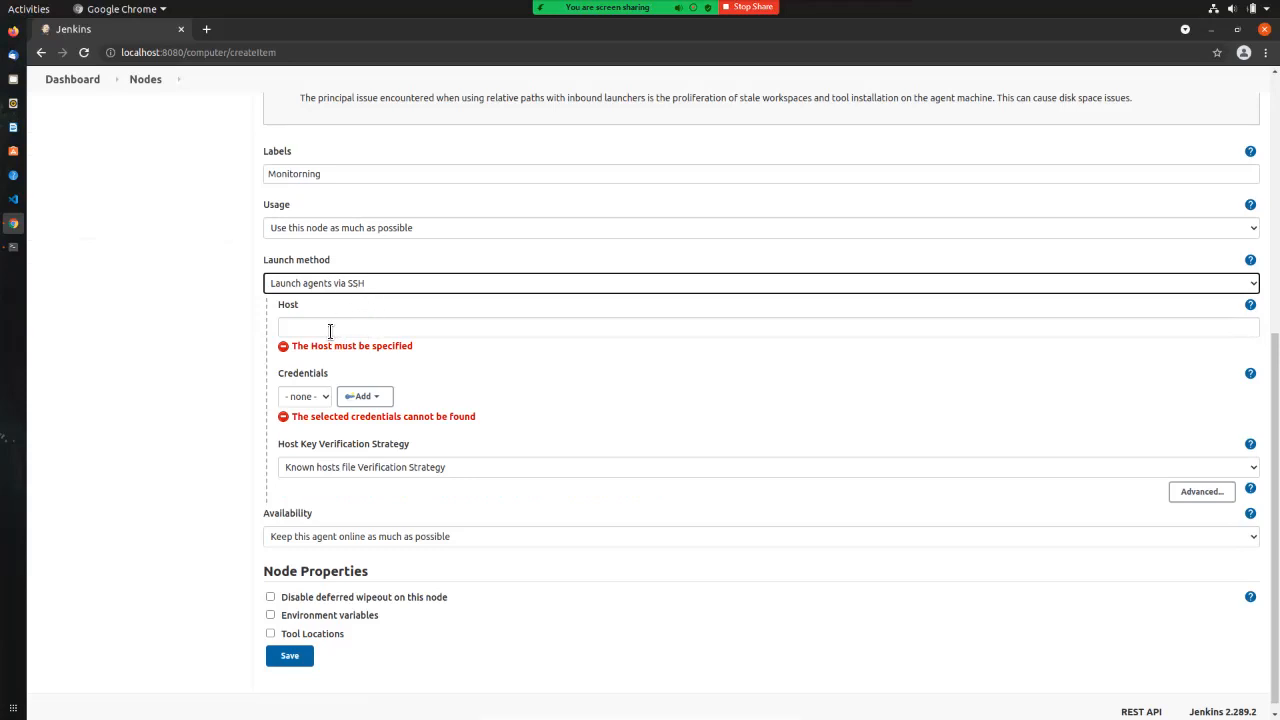
left_click(328, 330)
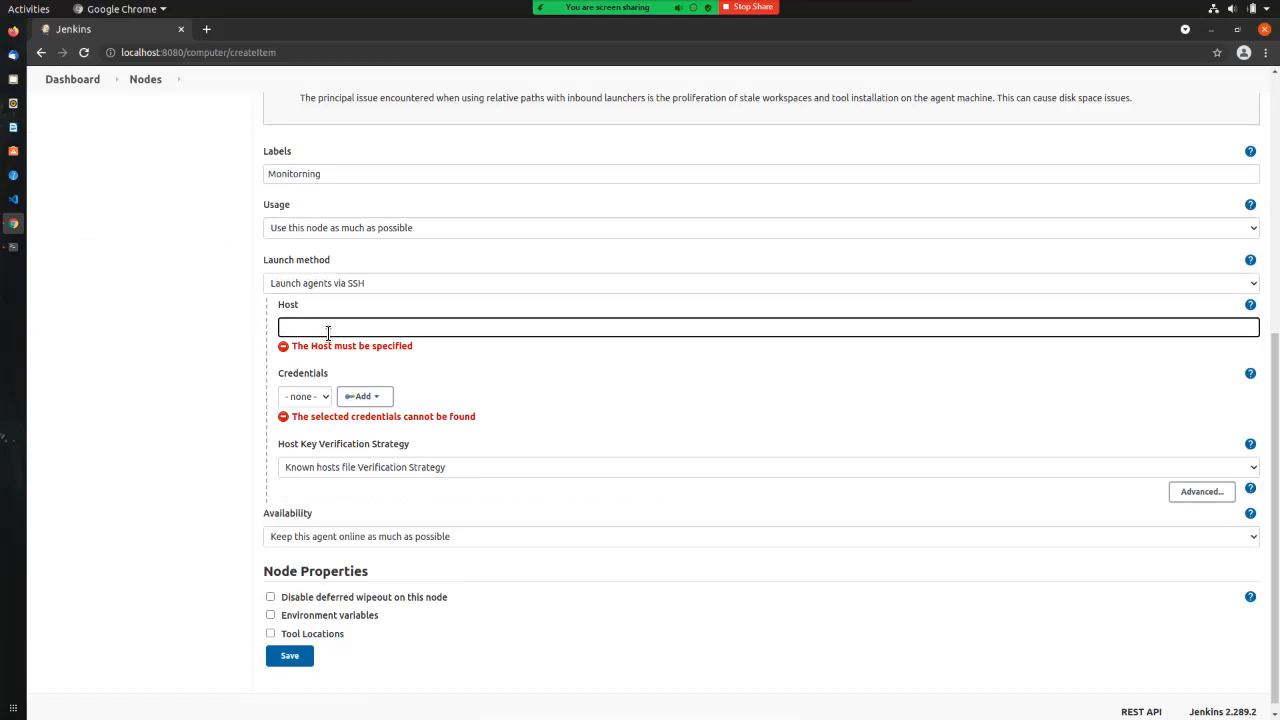
type("192.168.1.9")
key("Tab")
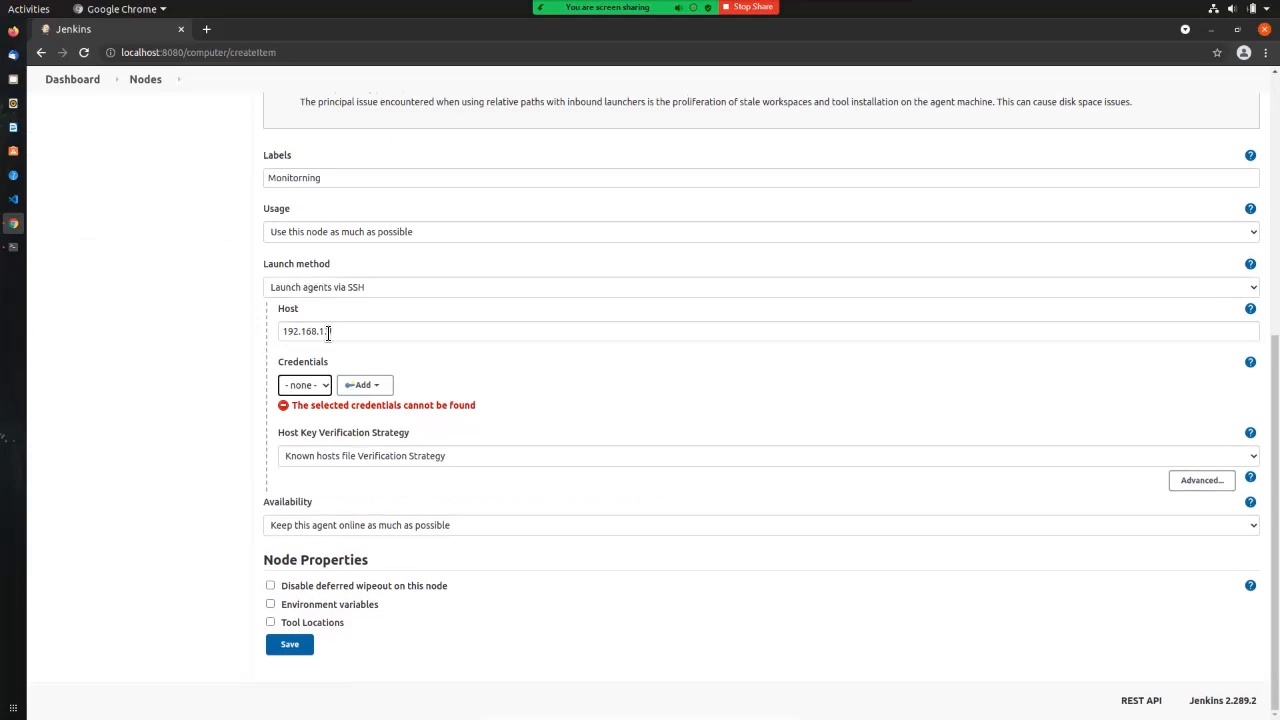
left_click(325, 389)
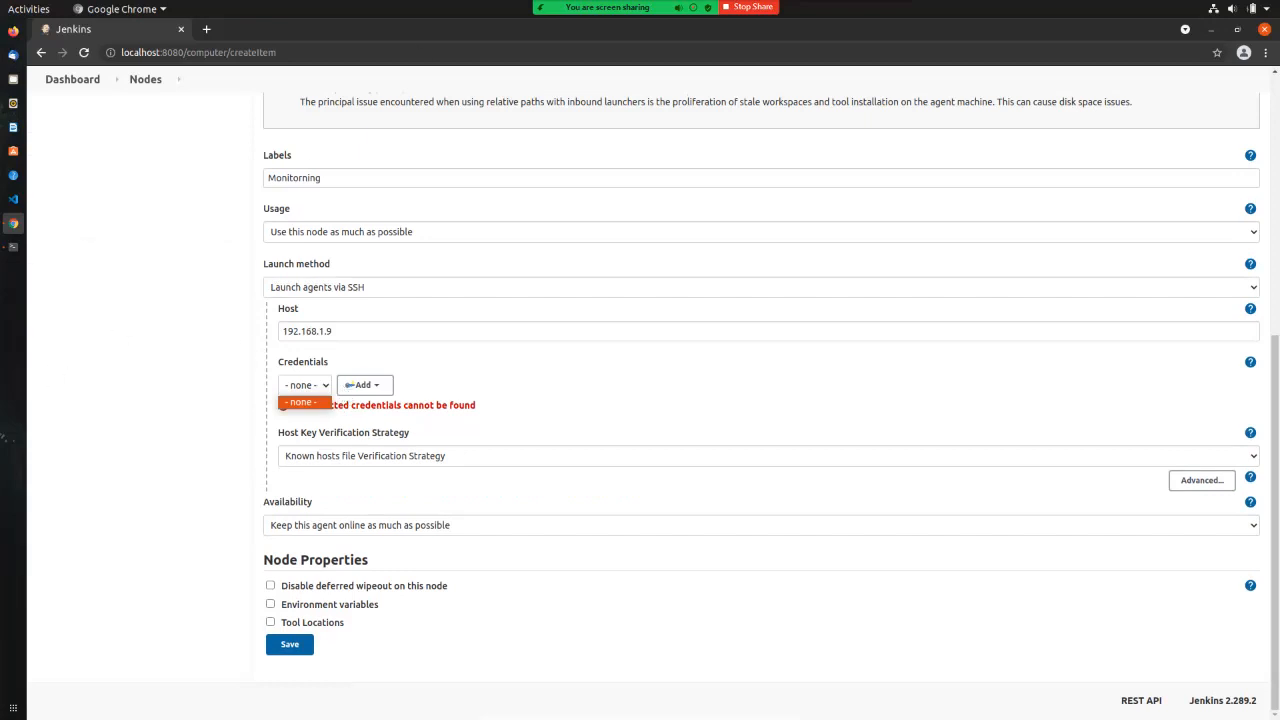
key("alt+Tab")
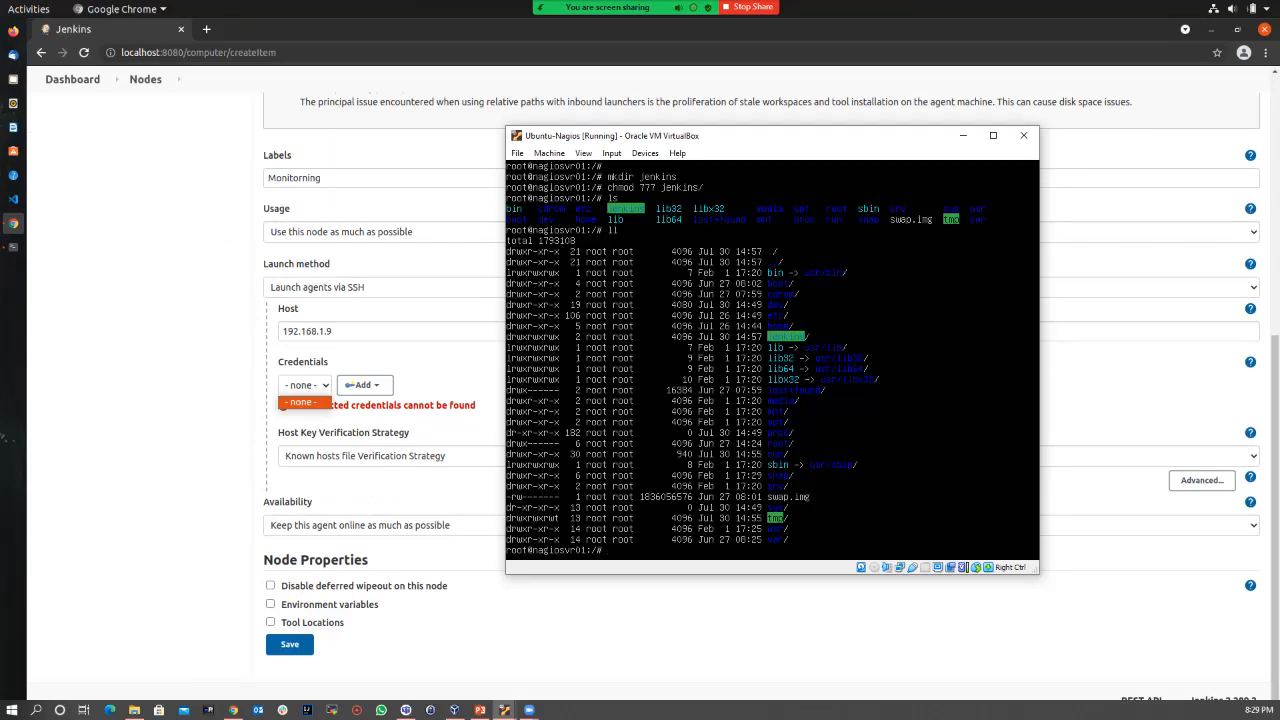
Step: Exit the root shell in the Nagios VM so whoami reports nagios again
type("whoami")
key("Return")
type("exit")
key("Return")
type("whoami")
key("Return")
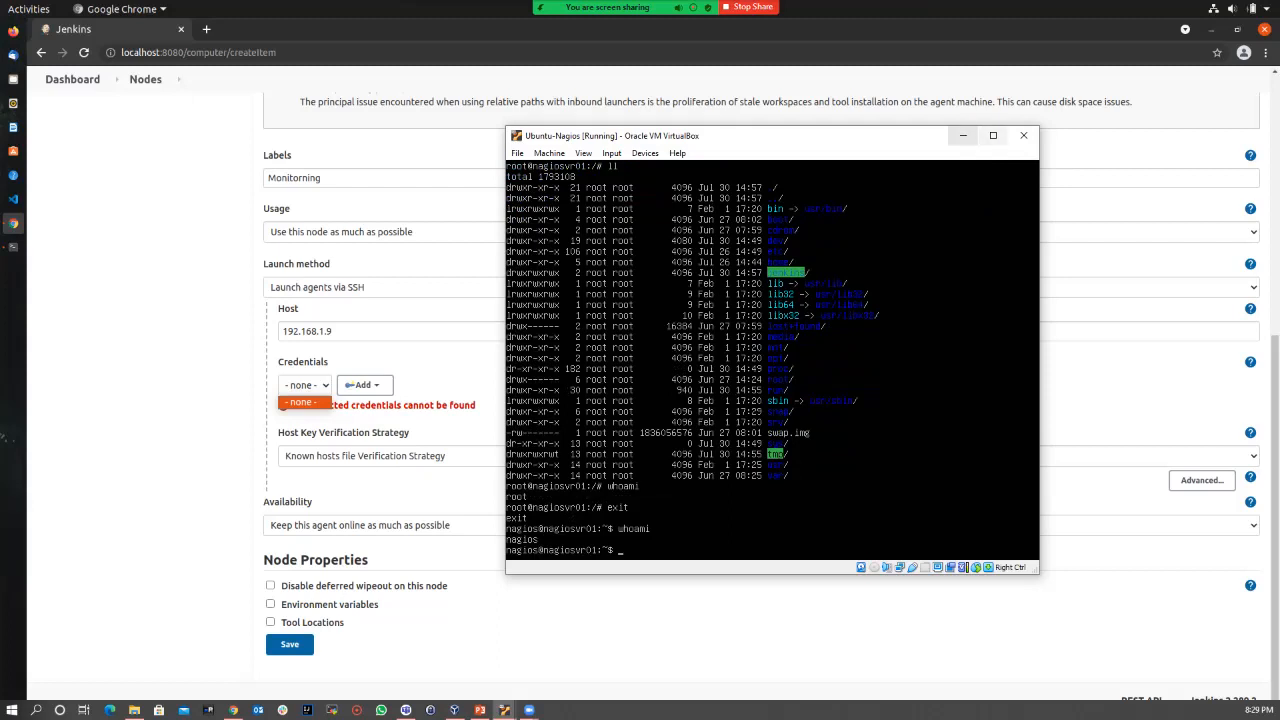
Step: Back in Jenkins, start adding a new credential to the Jenkins credential store
left_click(963, 135)
left_click(365, 388)
left_click(365, 405)
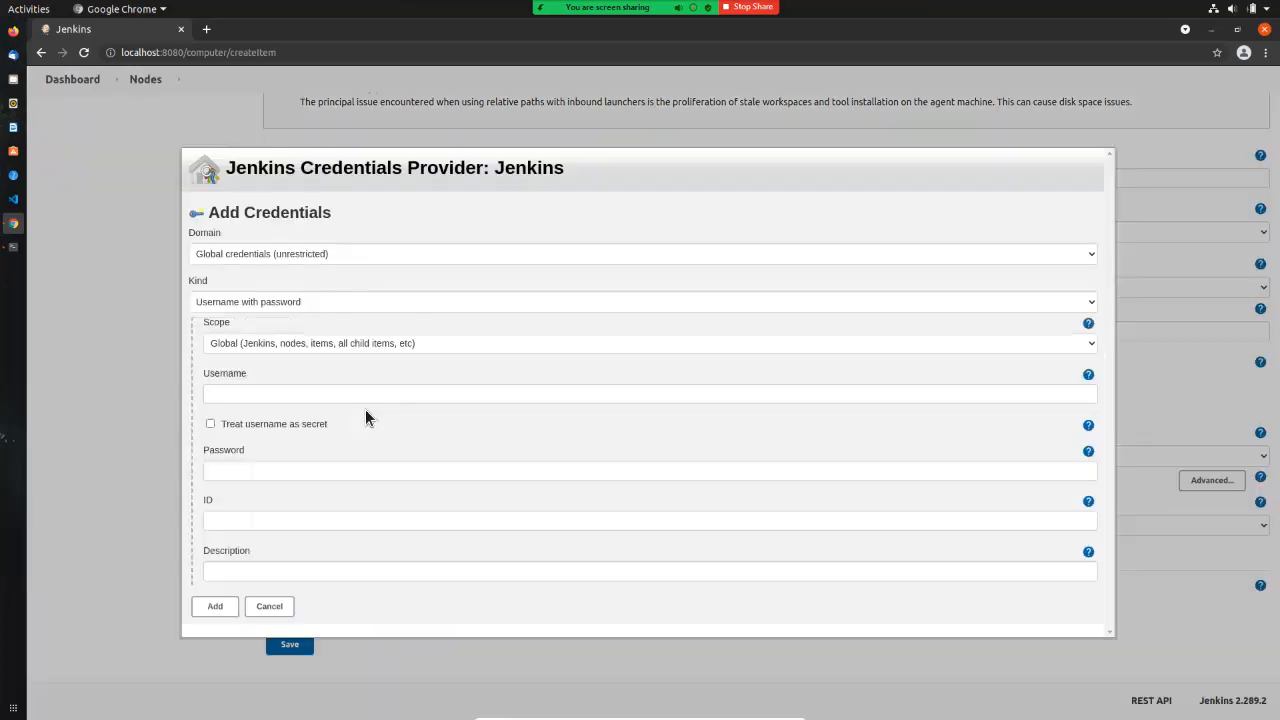
Step: Add a Username with password credential: username nagios, the account password, ID and description nagios
left_click(291, 398)
type("nagios")
key("Tab")
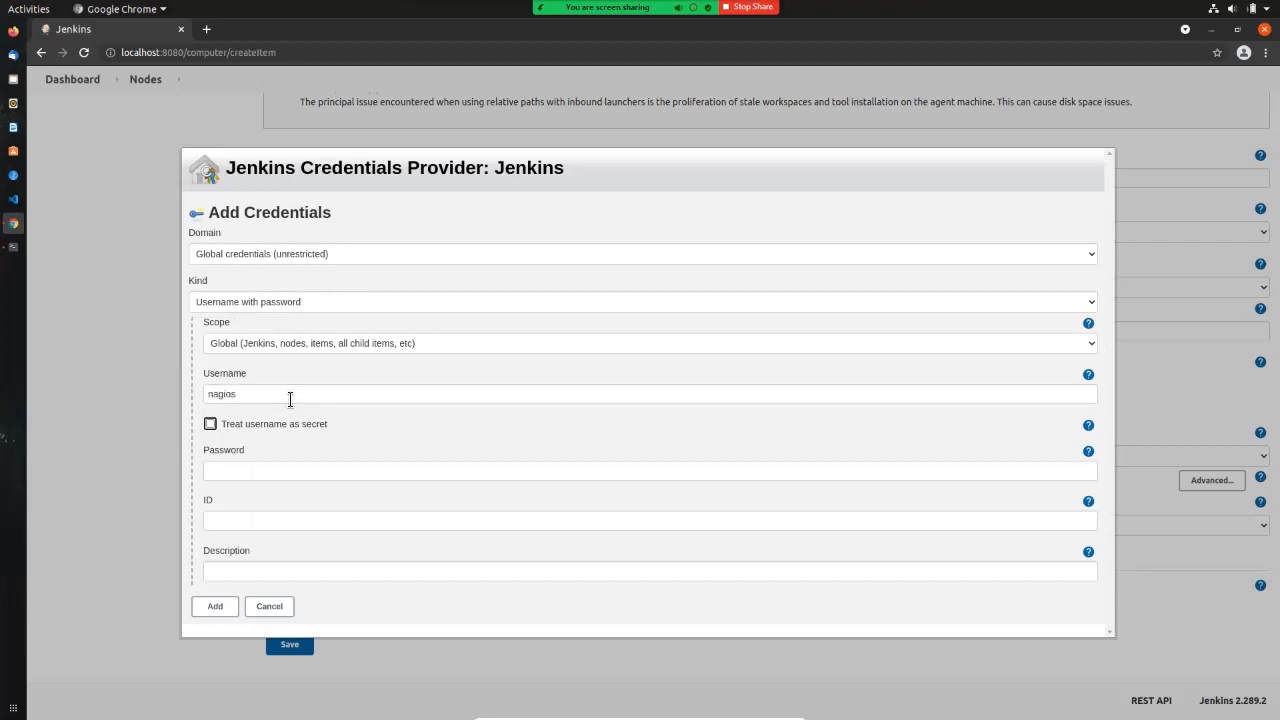
key("Tab")
type("••••••••")
key("Tab")
type("nagios")
key("Tab")
type("nagios")
key("Return")
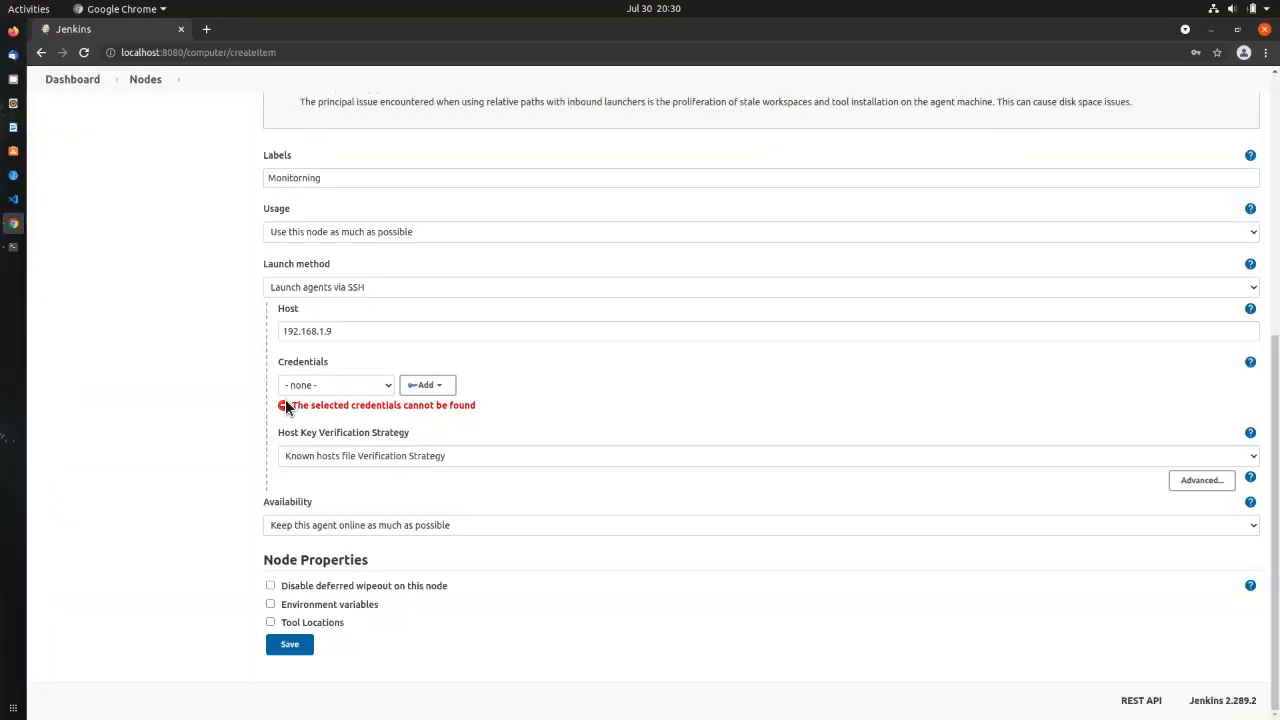
Step: Assign the nagios credential, use Manually trusted key verification with manual verification required, and save Nagios_SVR
left_click(307, 389)
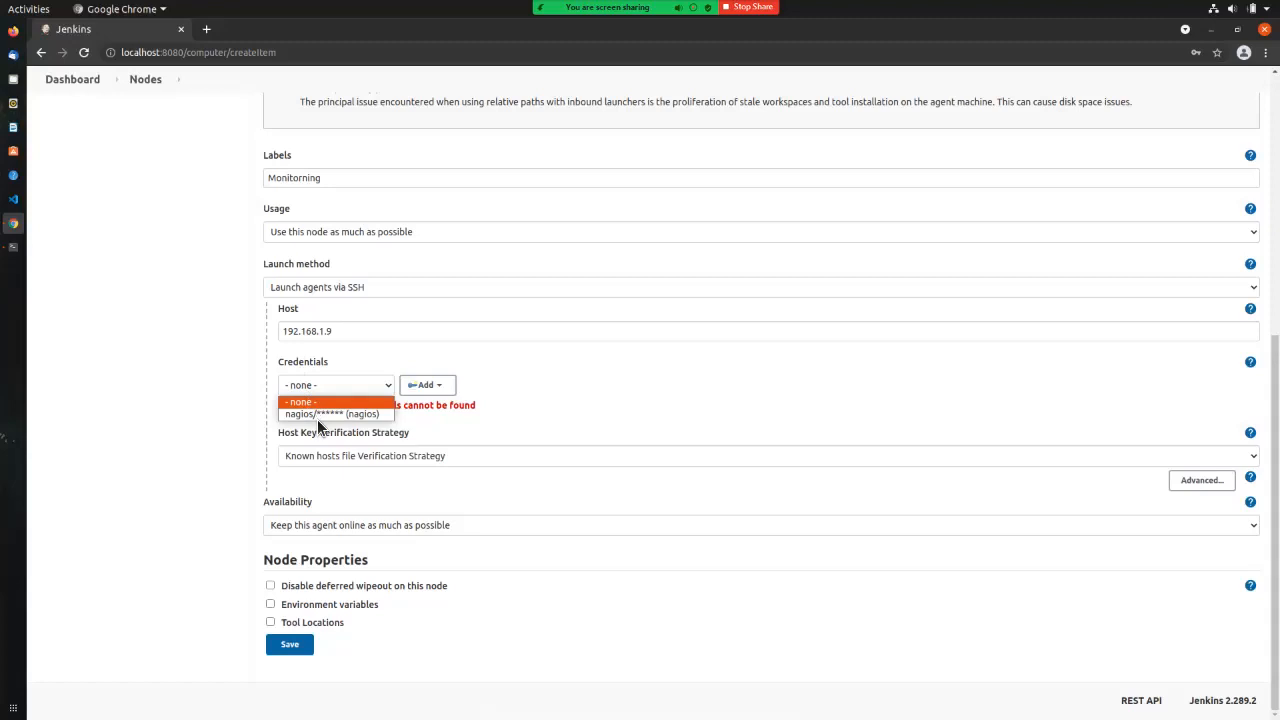
left_click(317, 417)
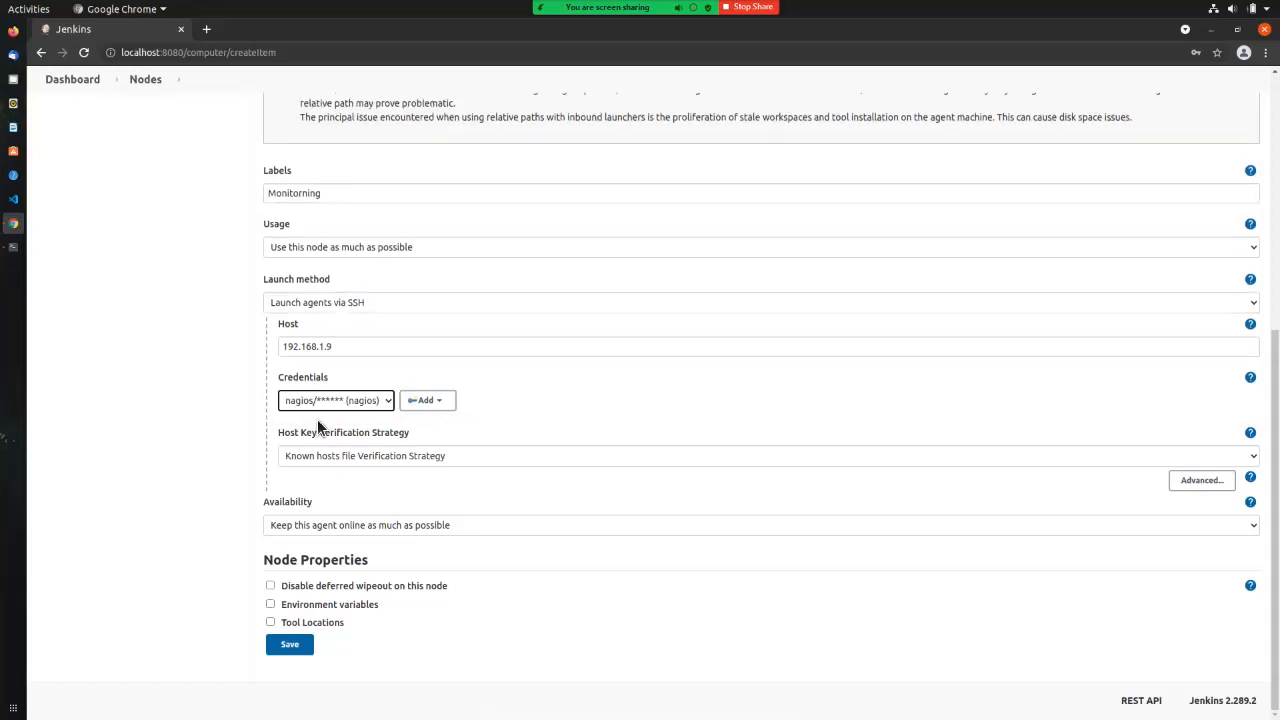
left_click(329, 452)
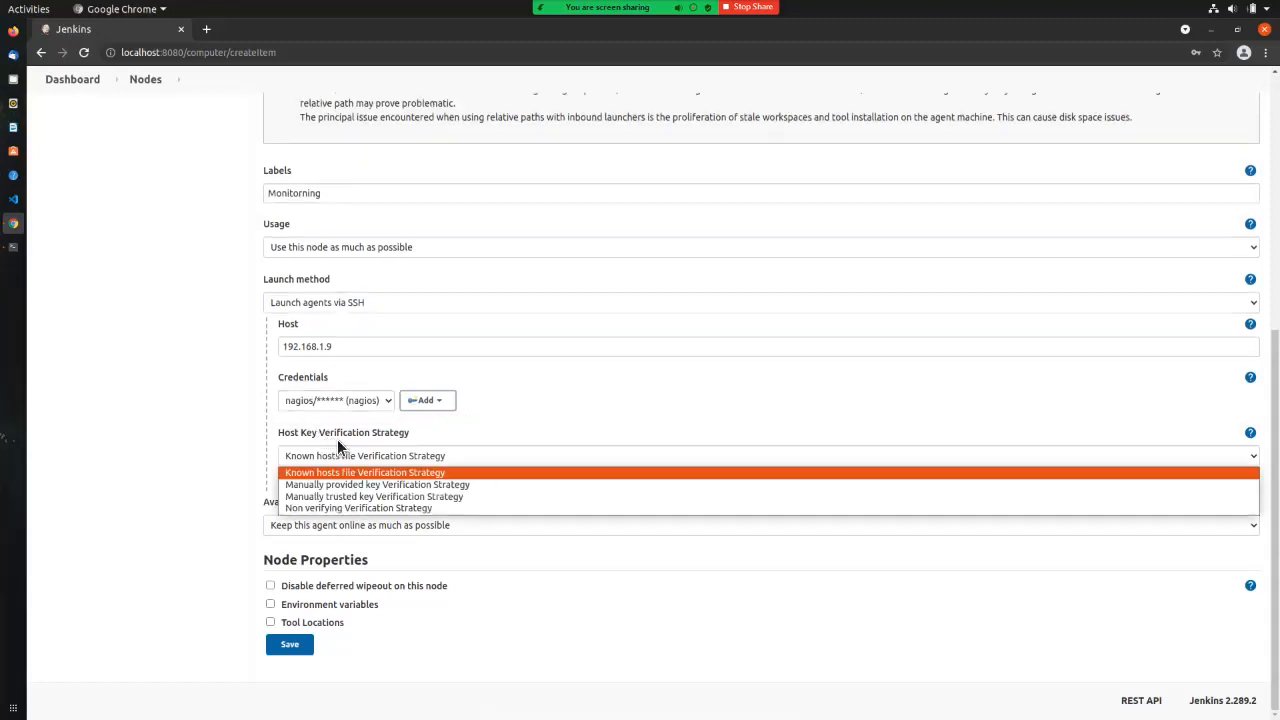
key("Down")
key("Down")
key("Return")
left_click(307, 446)
left_click(300, 477)
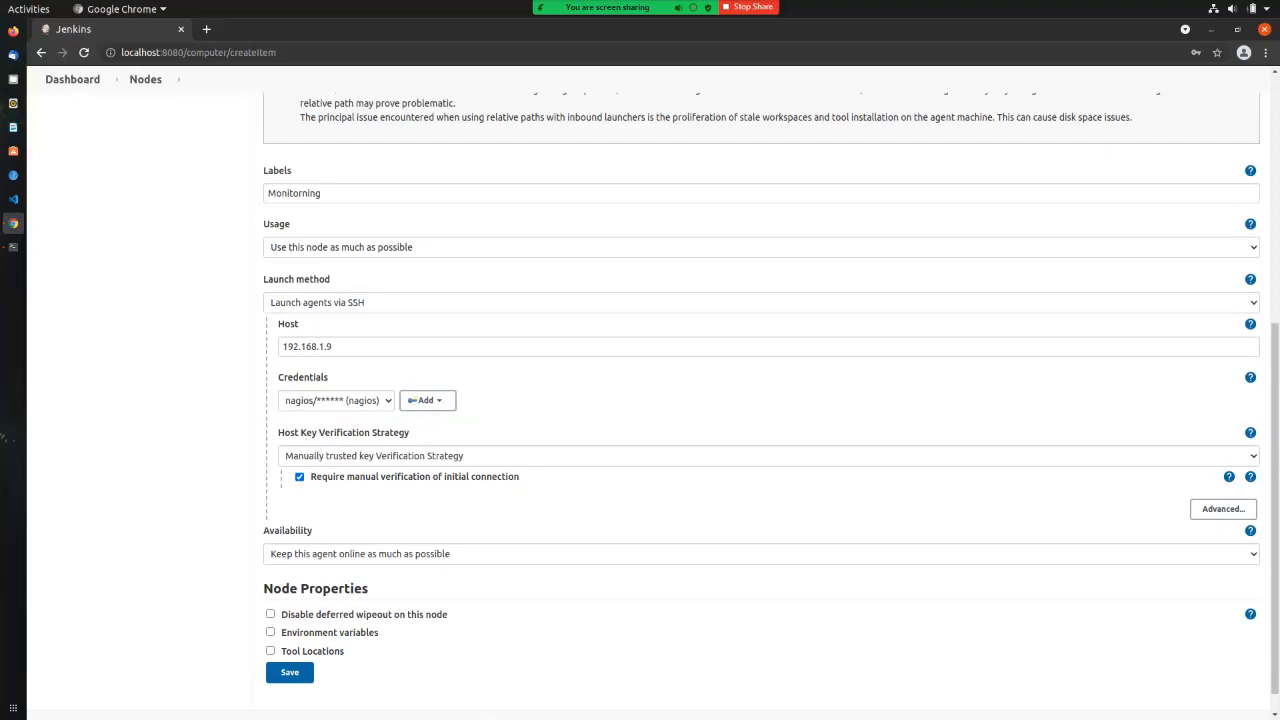
left_click(289, 672)
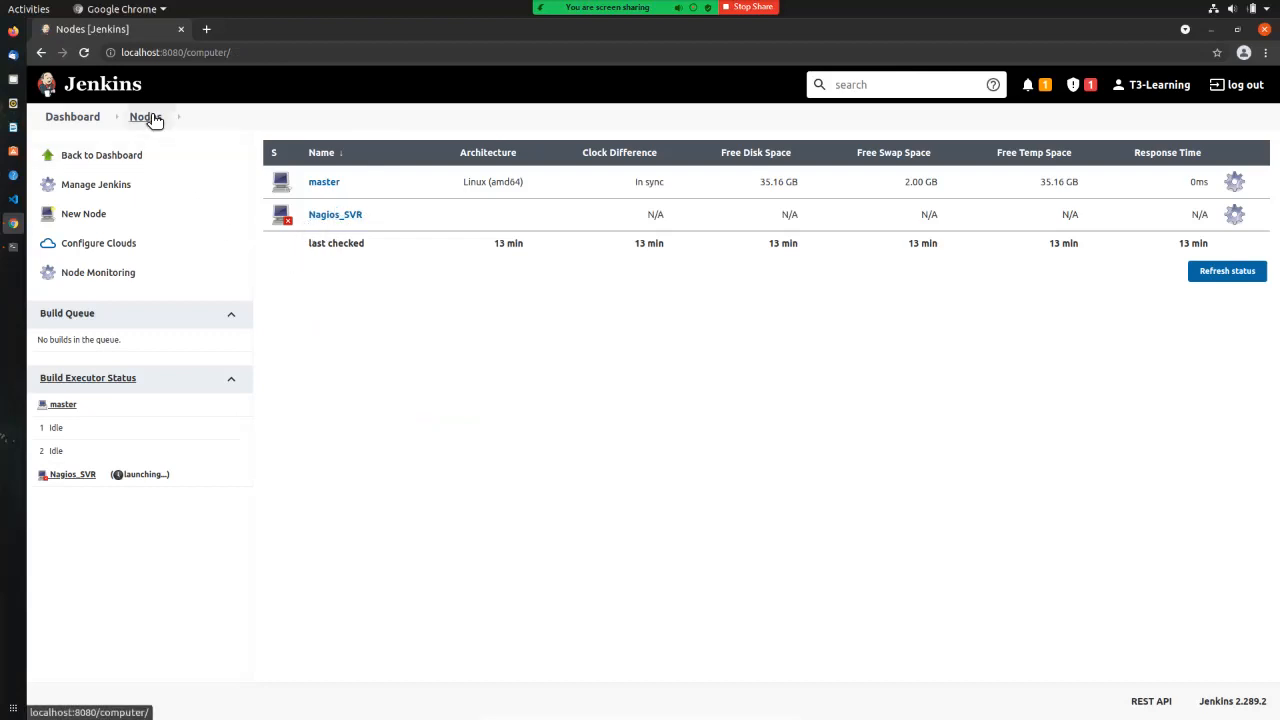
Step: Open the Nagios_SVR agent from the Nodes list and relaunch it to view its log
left_click(337, 220)
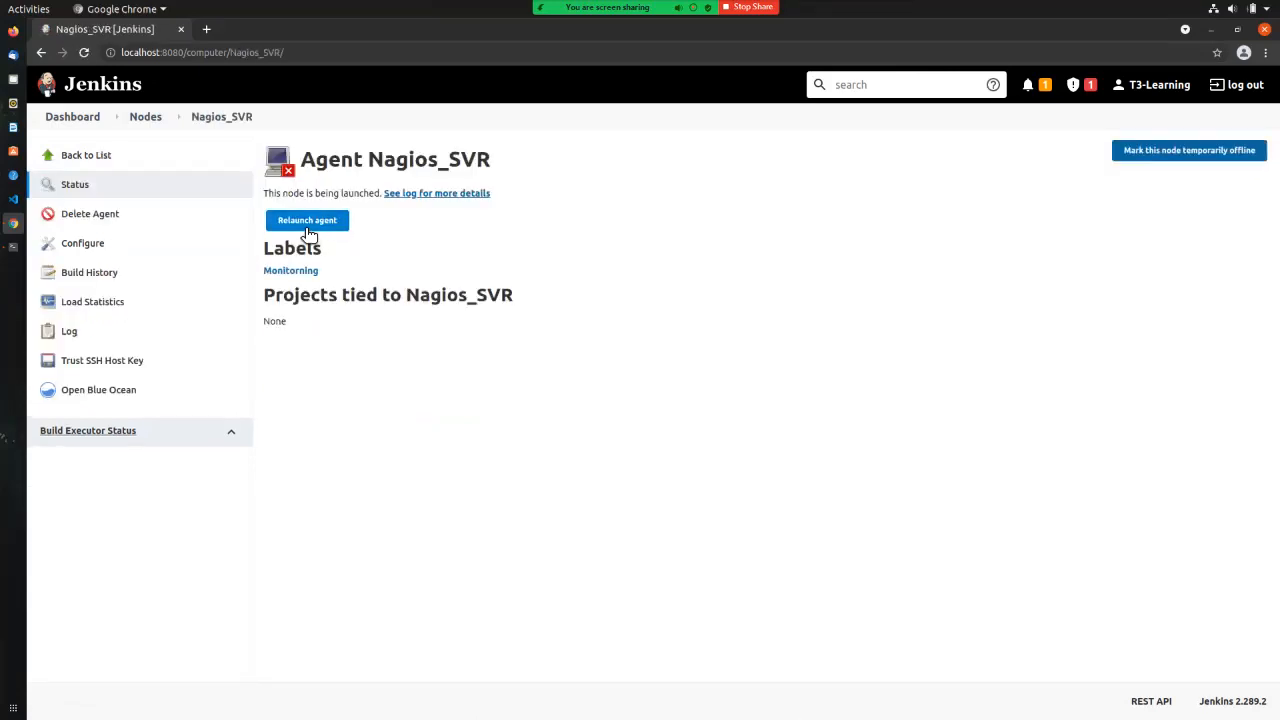
left_click(309, 228)
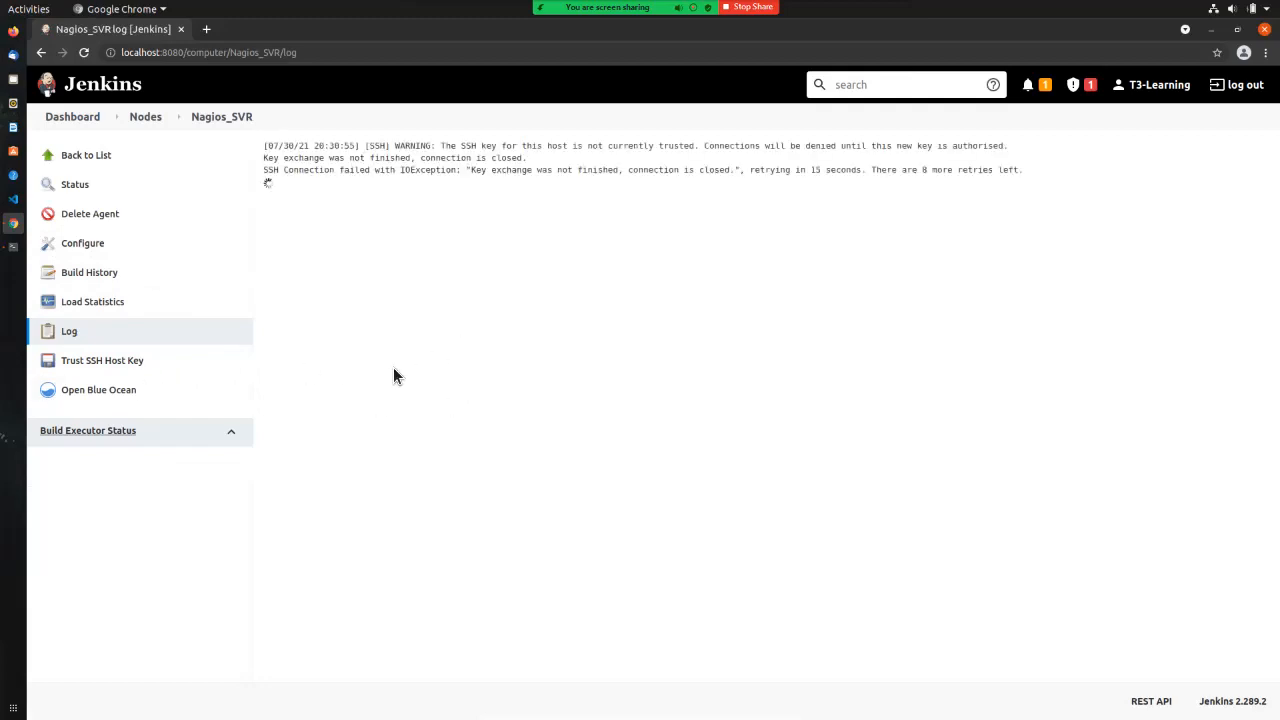
Step: Trust the Nagios server's SSH host key and relaunch the Nagios_SVR agent
left_click(97, 368)
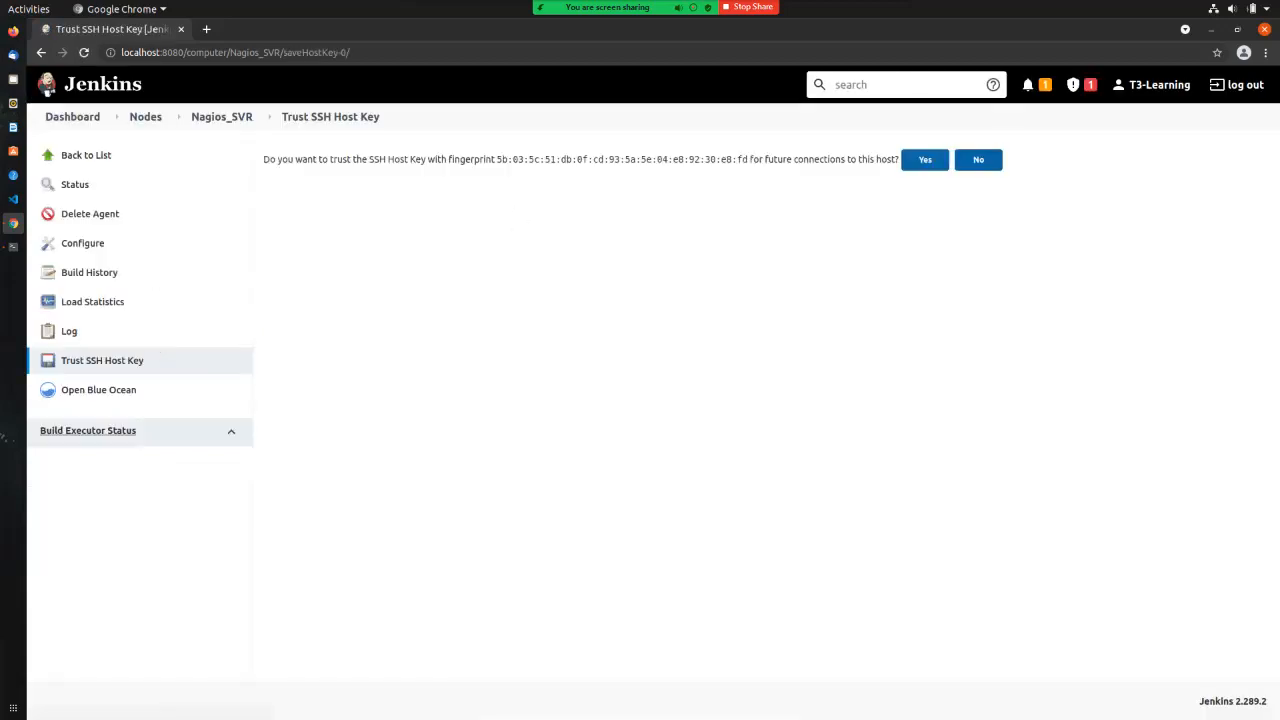
left_click(925, 160)
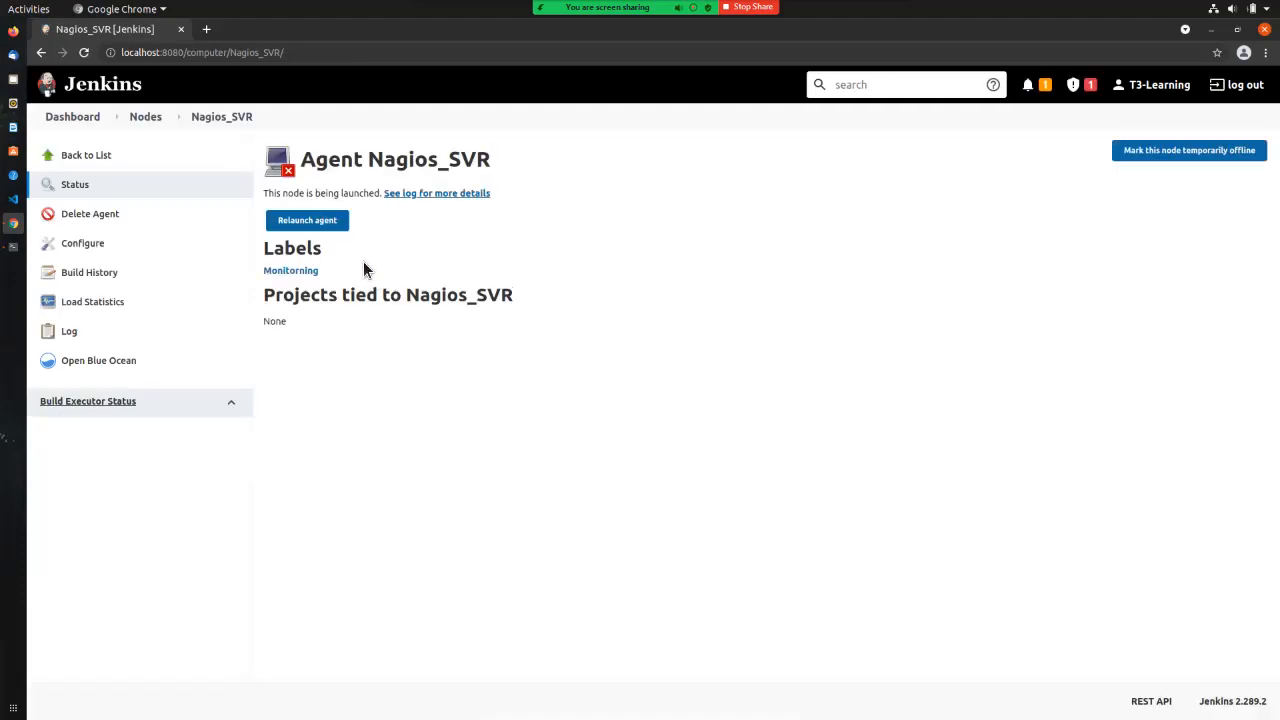
left_click(331, 225)
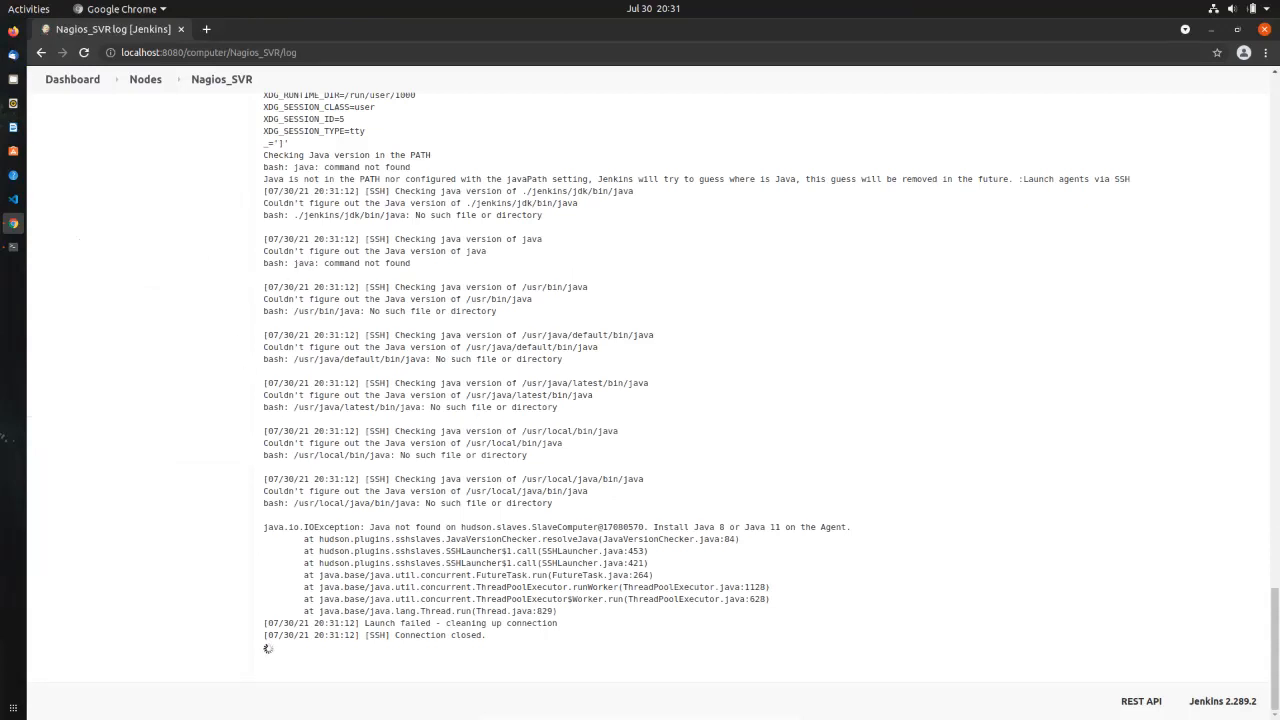
Step: Highlight the log's launch failure and 'java: command not found' errors
mouse_move(368, 623)
left_mouse_down()
mouse_move(557, 623)
mouse_move(374, 635)
left_mouse_up()
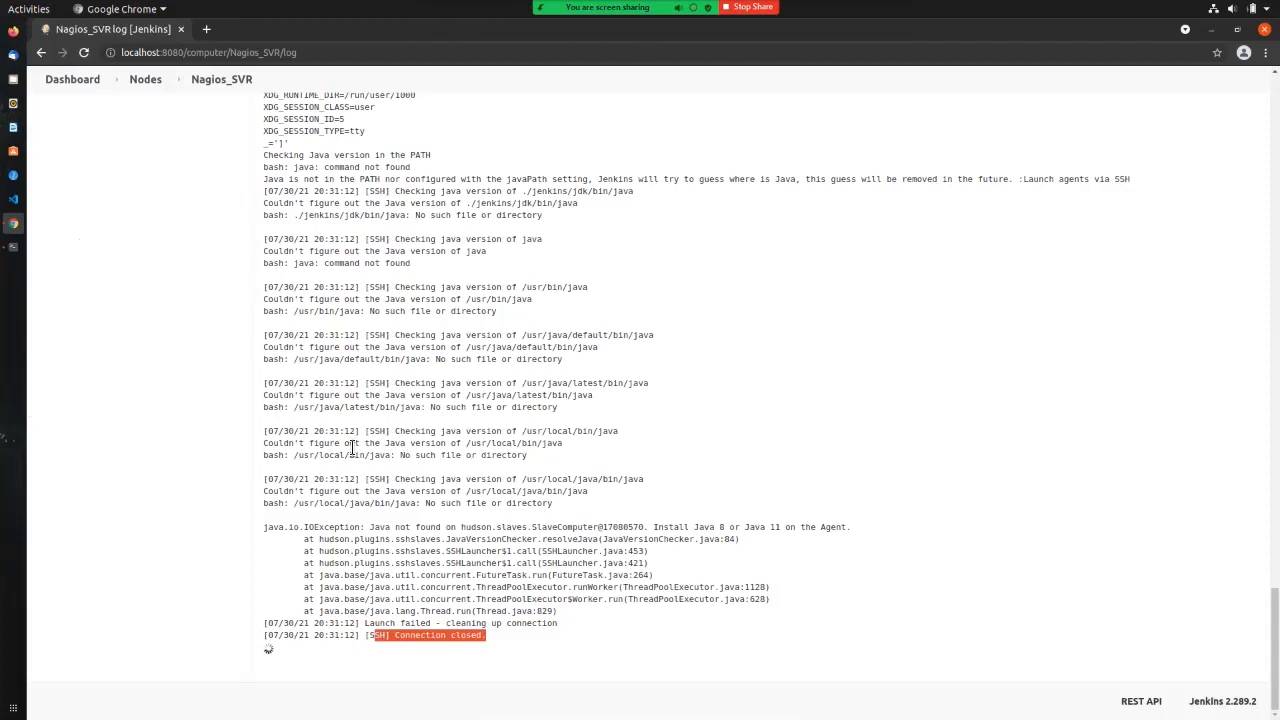
left_click_drag(265, 263, 410, 264)
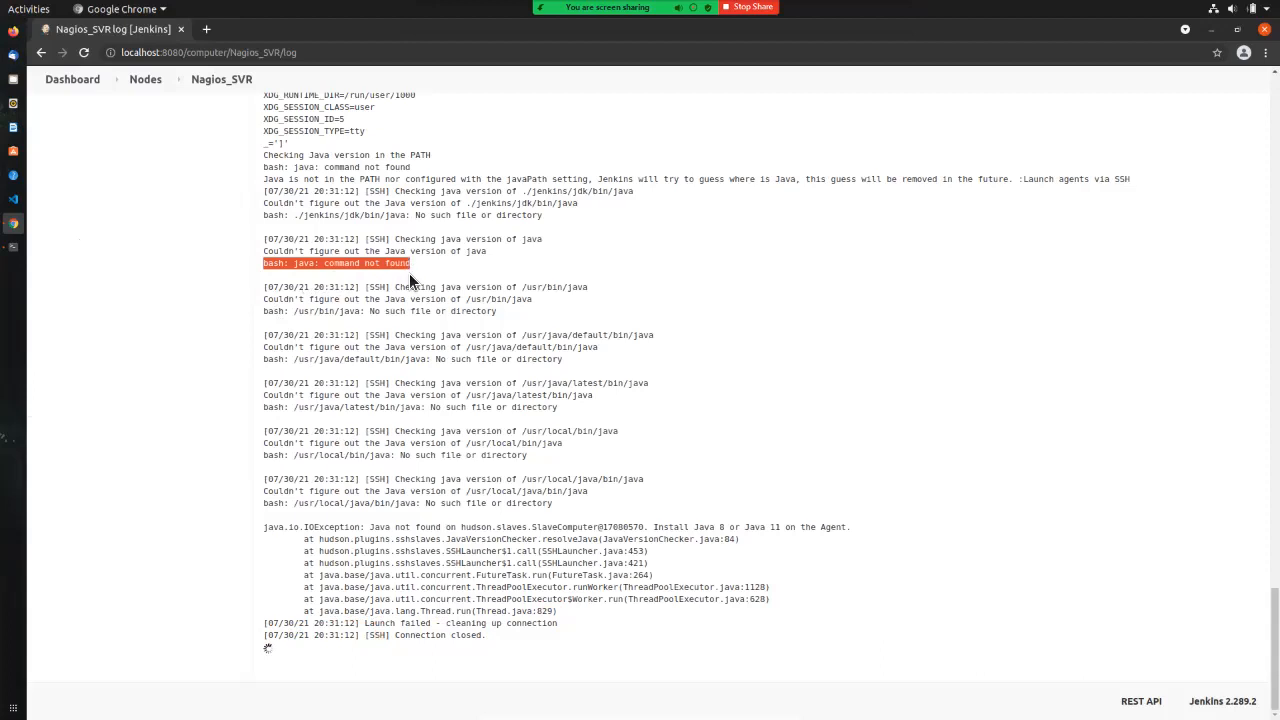
left_click_drag(328, 167, 410, 167)
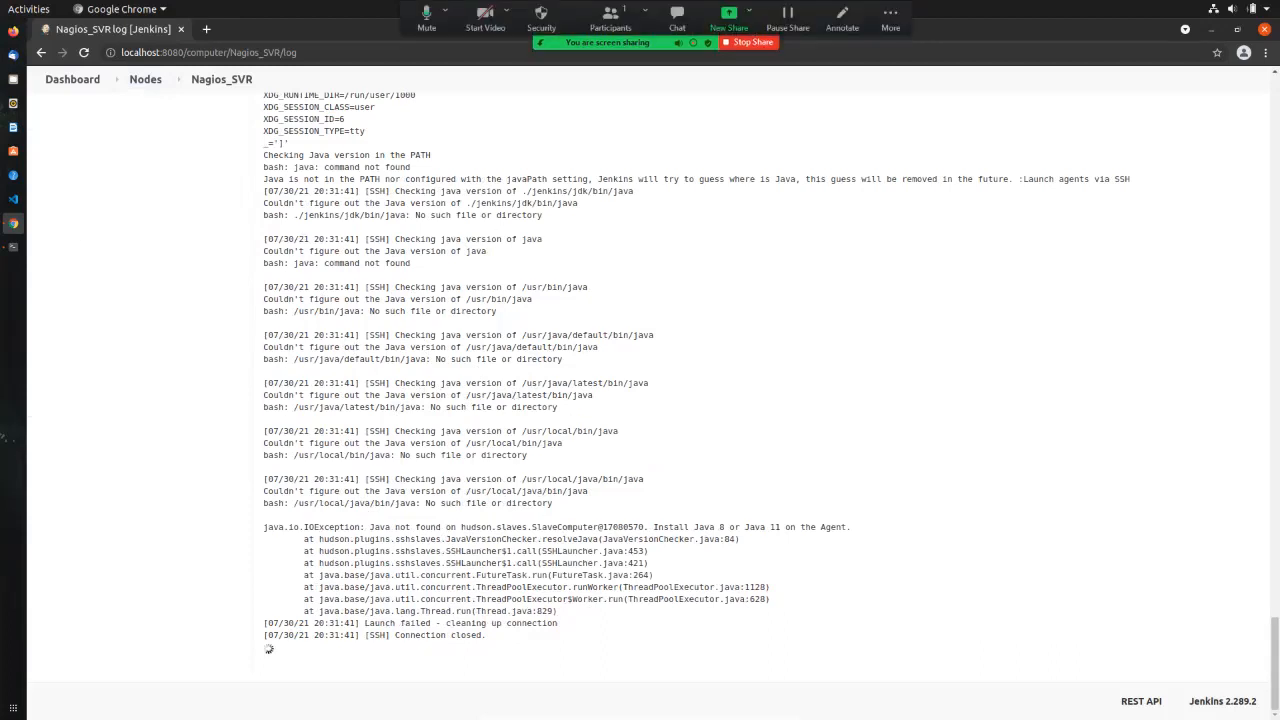
key("alt+Tab")
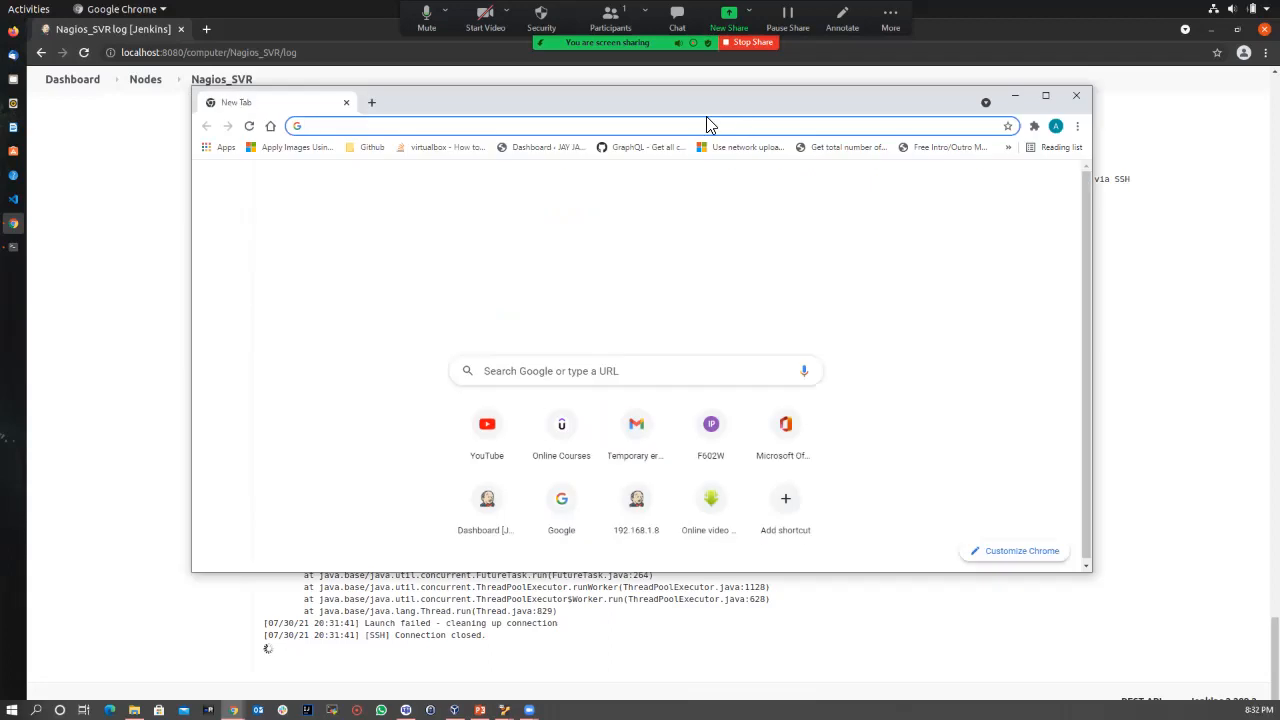
key("alt+Tab")
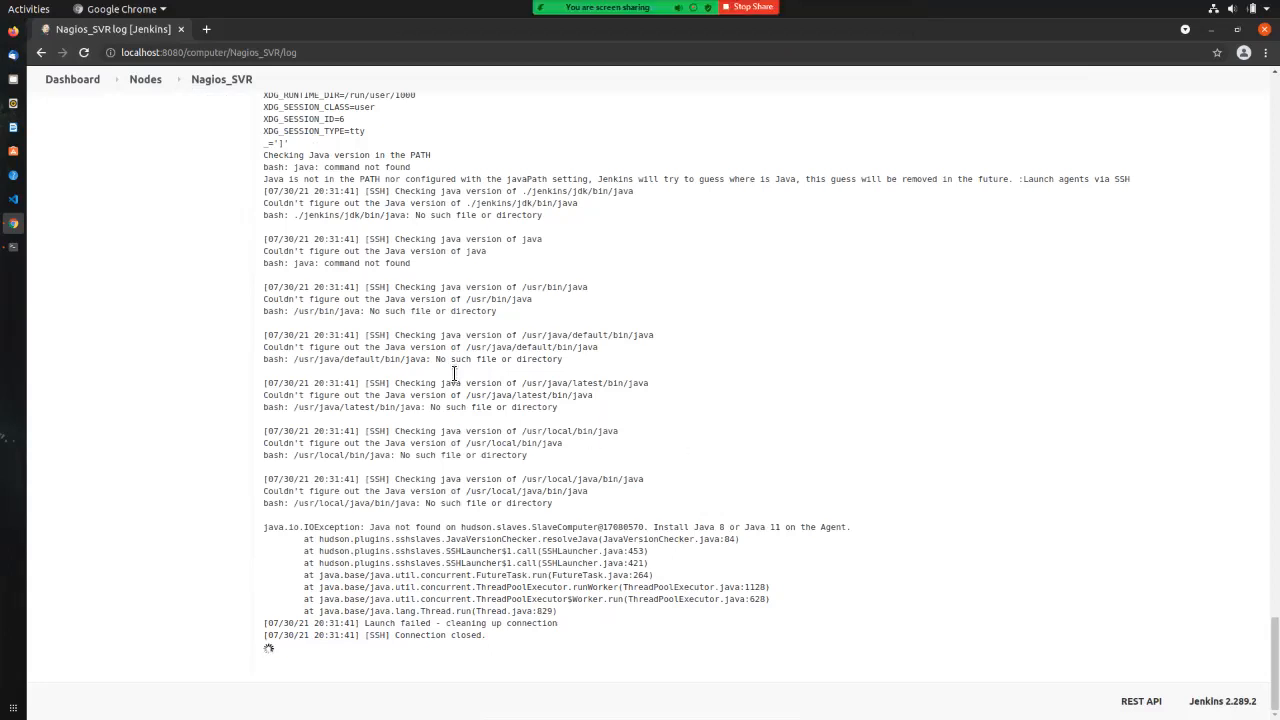
left_click(13, 246)
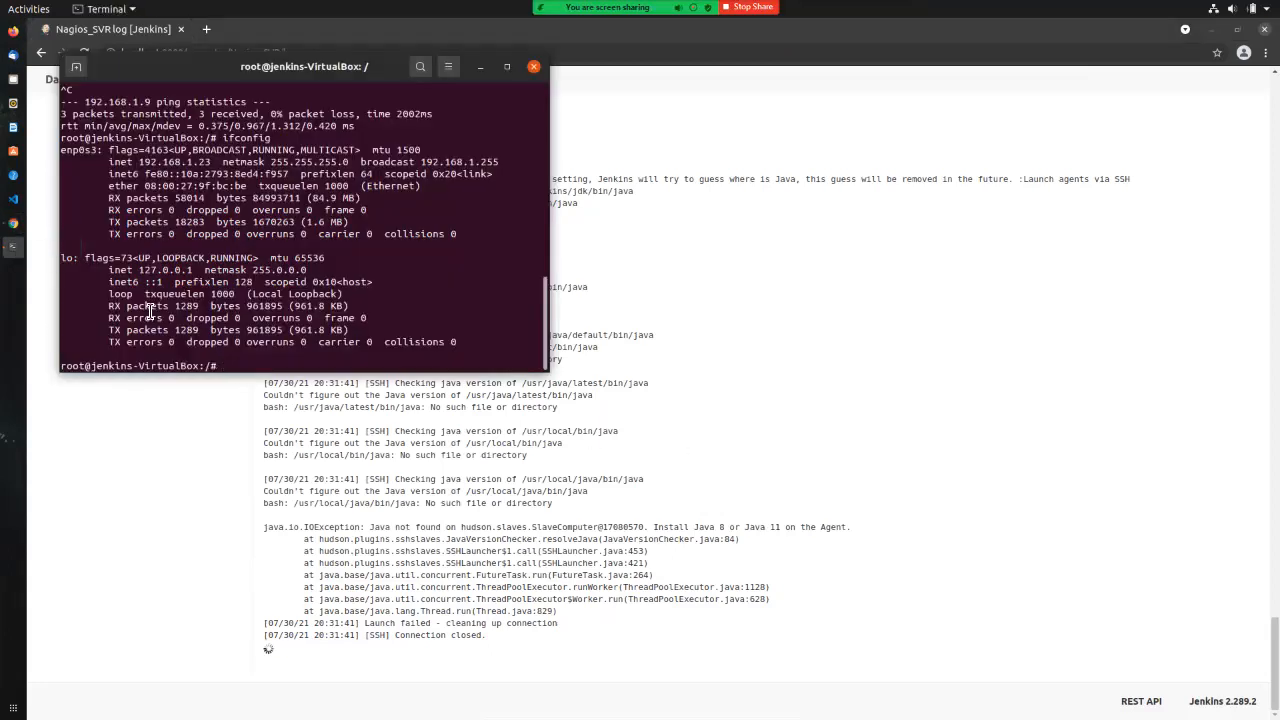
type("ssh nagios@192.168")
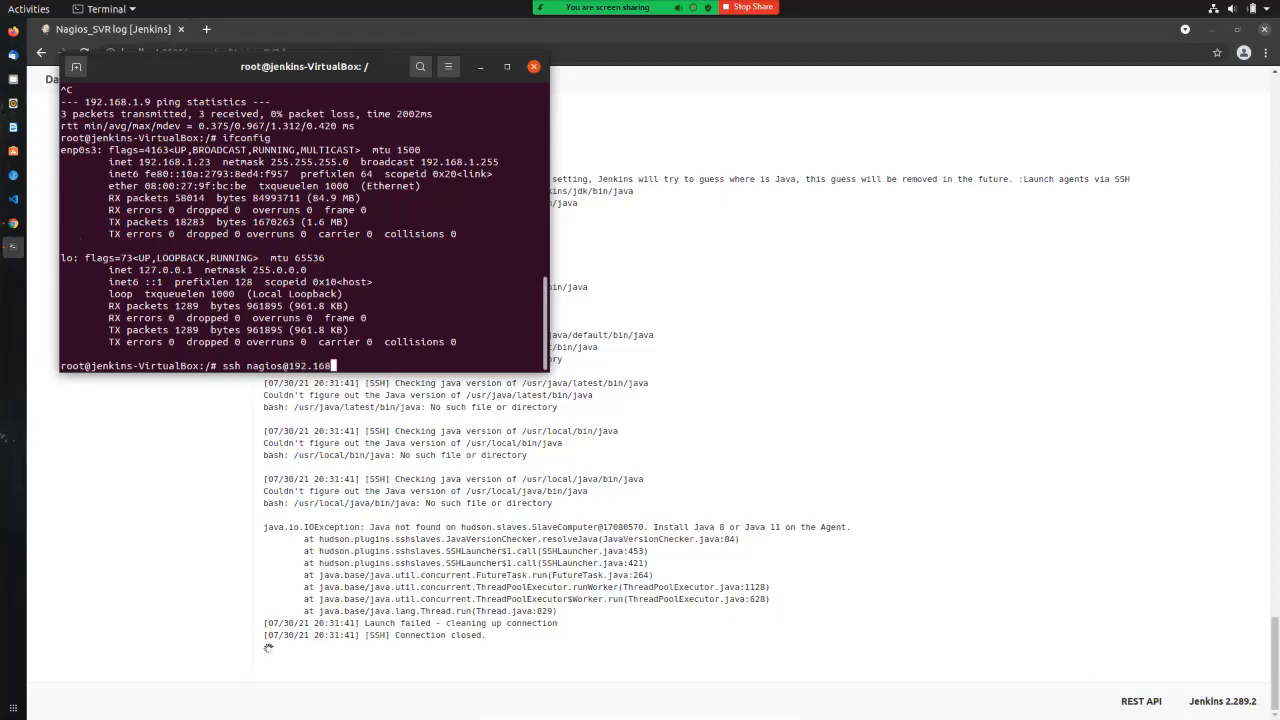
type(".1.9")
key("Return")
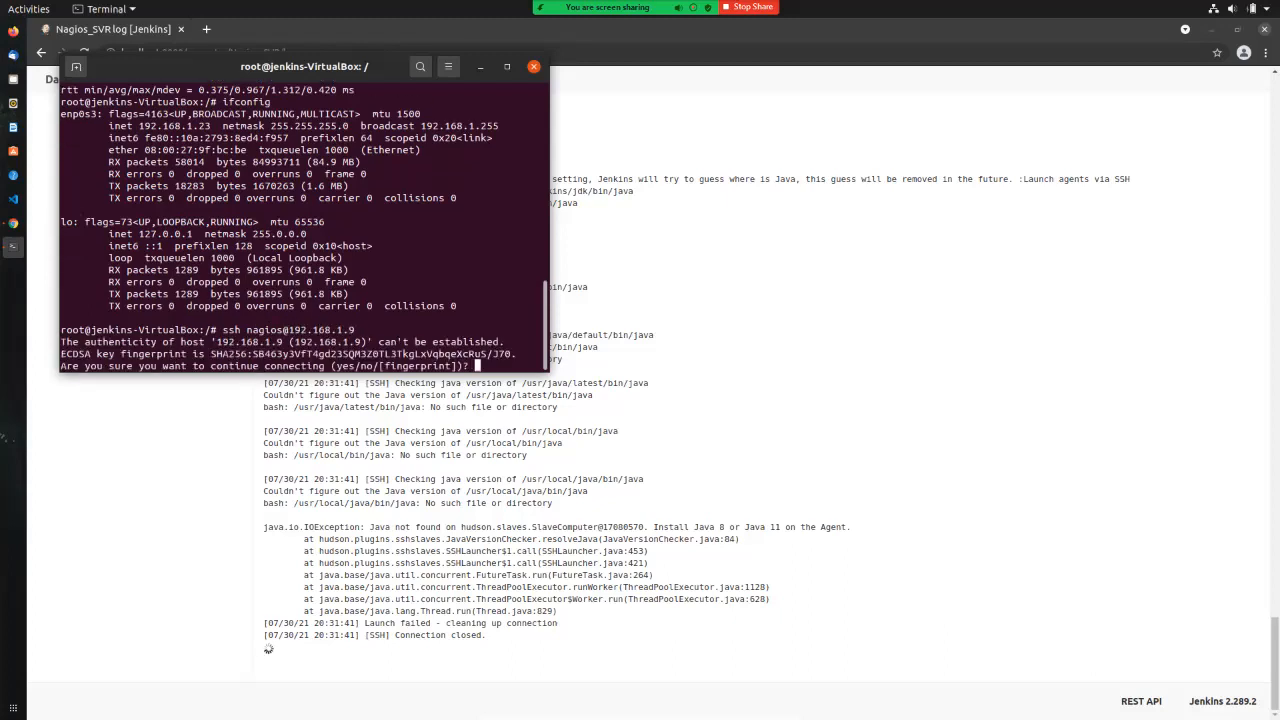
type("yes")
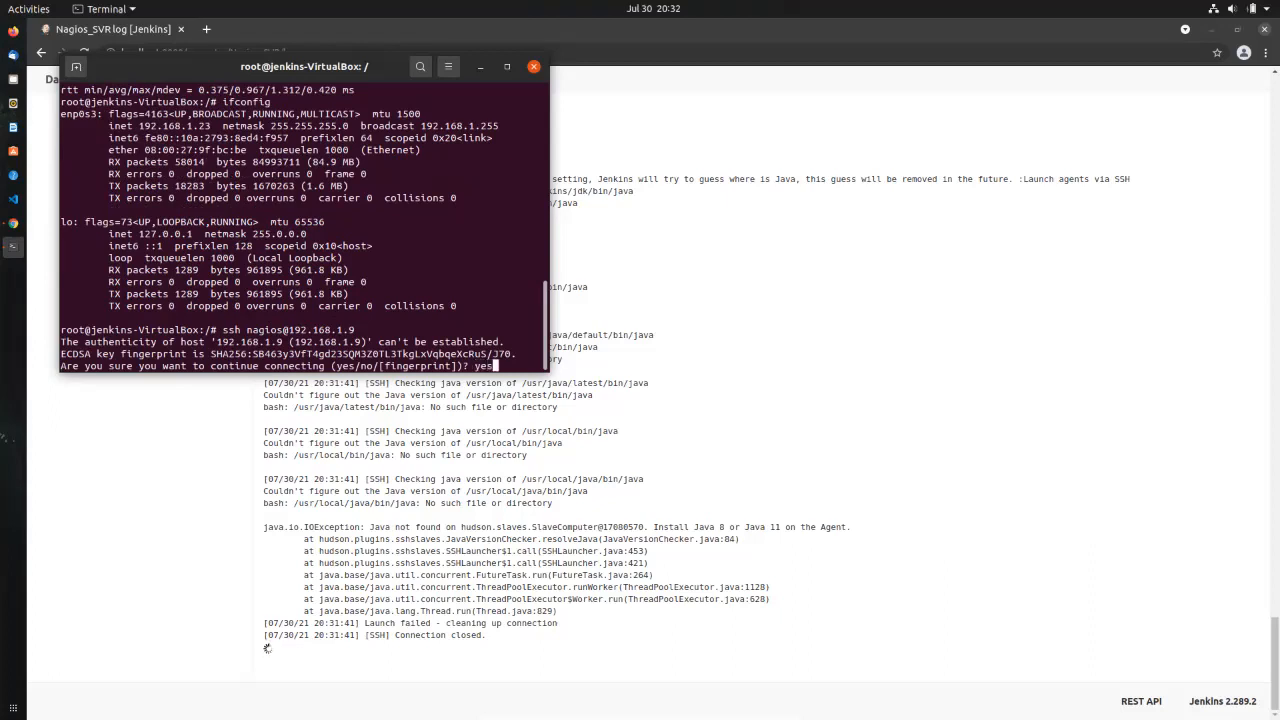
key("Return")
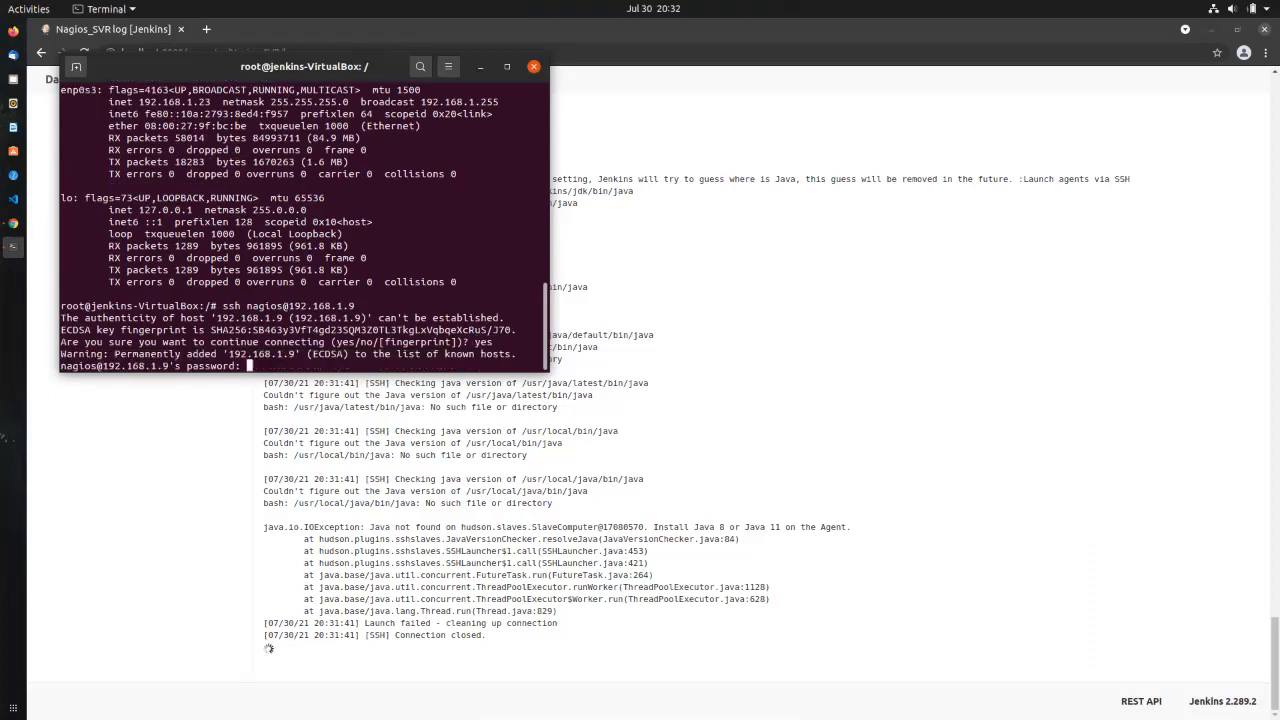
key("Return")
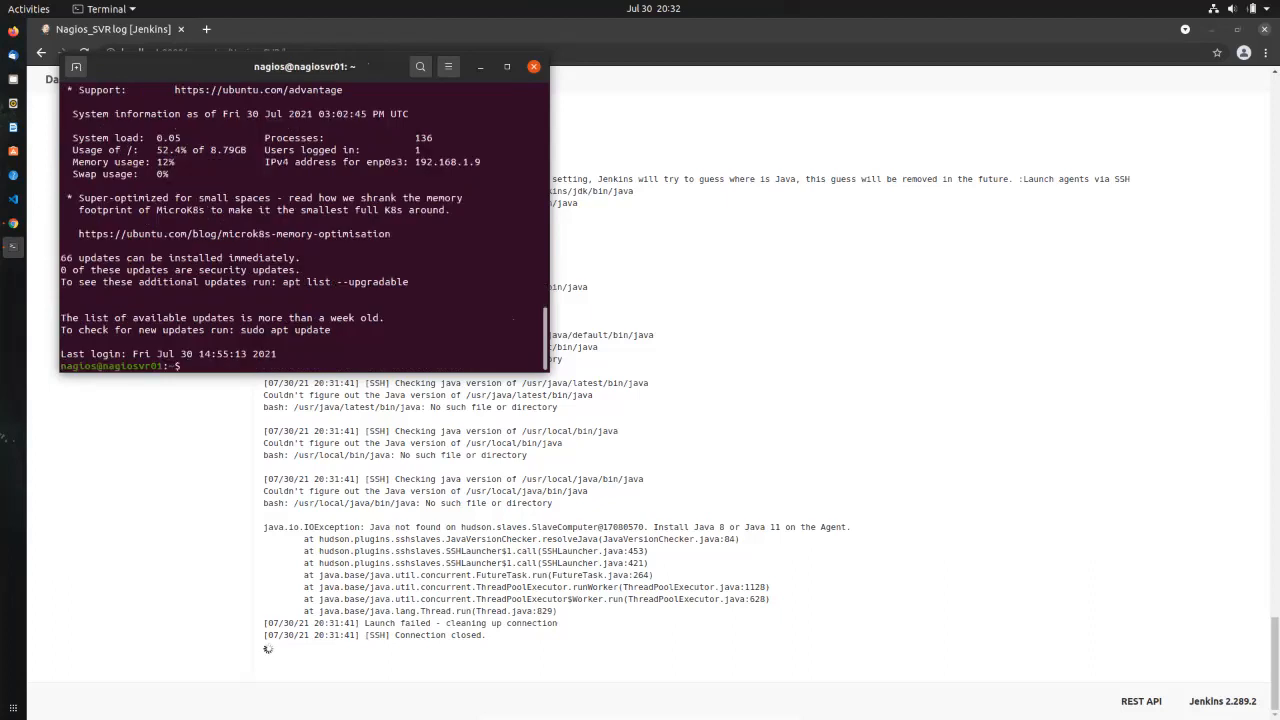
Step: Maximize the terminal, become root with sudo su, cd to /, and enter 'sudo apt install openjdk-11-jdk'
left_click(507, 66)
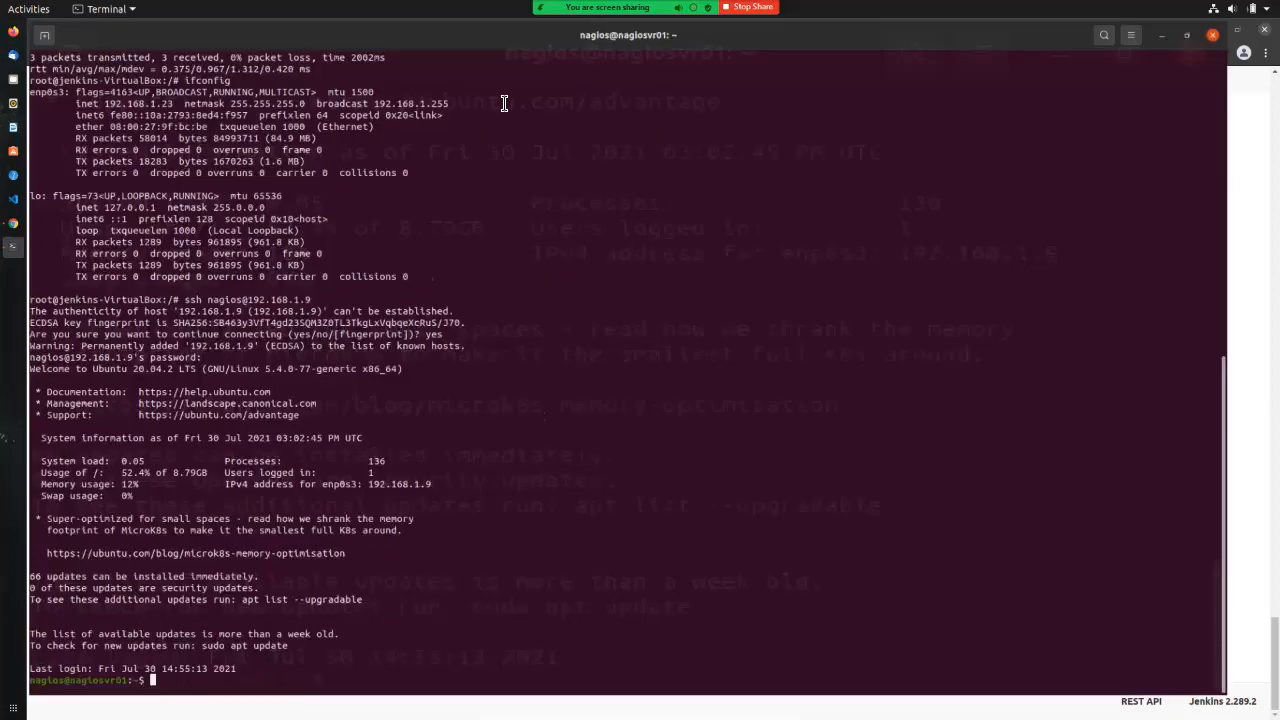
type("clear")
key("Return")
type("sudo su")
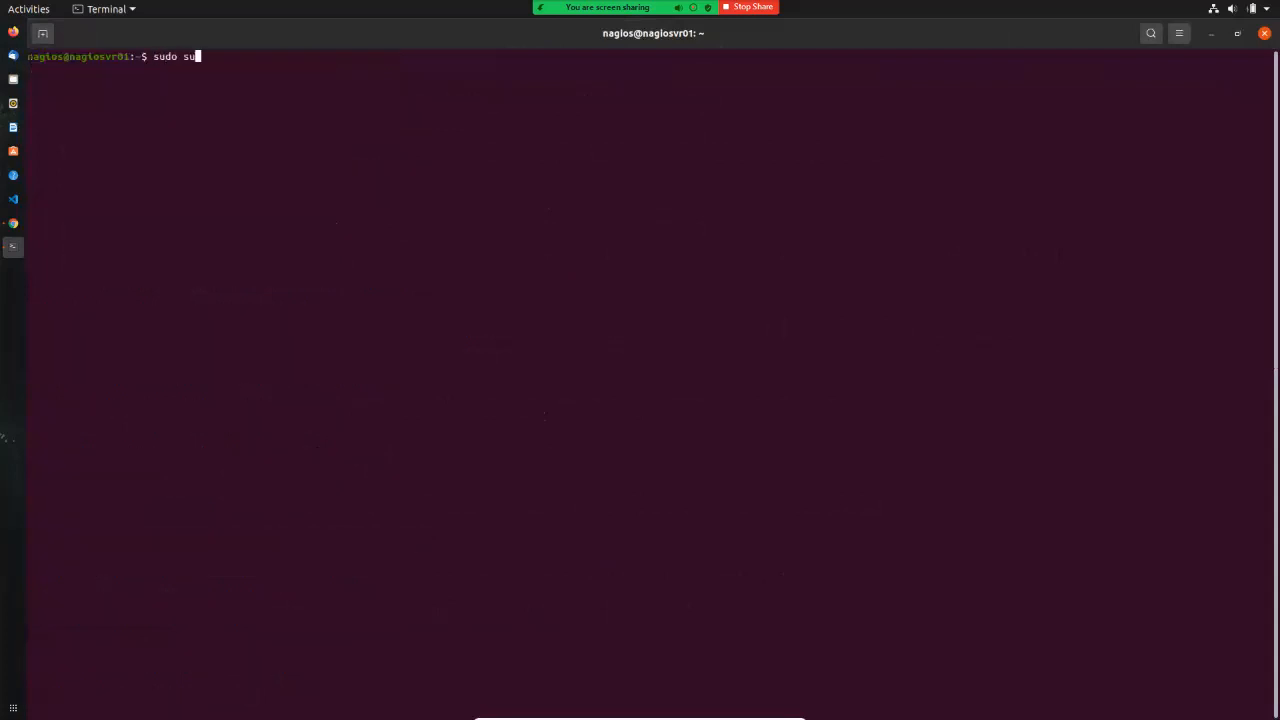
key("Return")
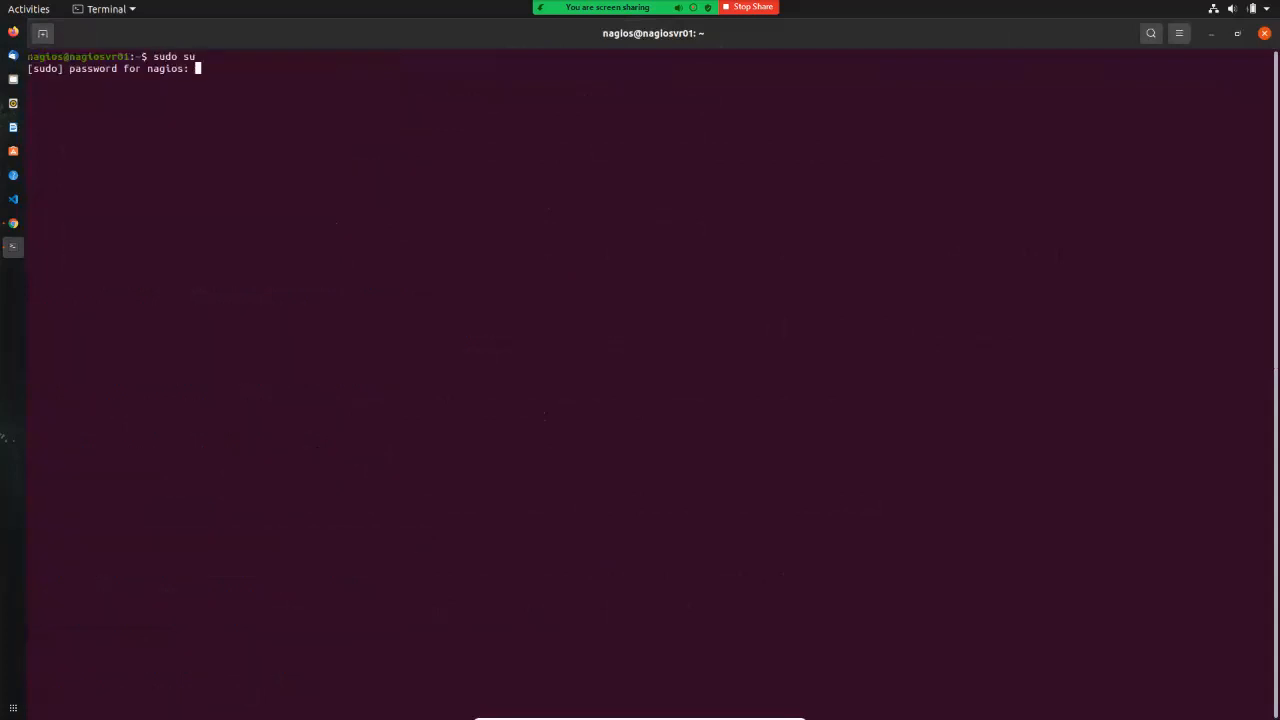
key("Return")
key("Return")
type("up")
key("BackSpace")
key("BackSpace")
type("cd ")
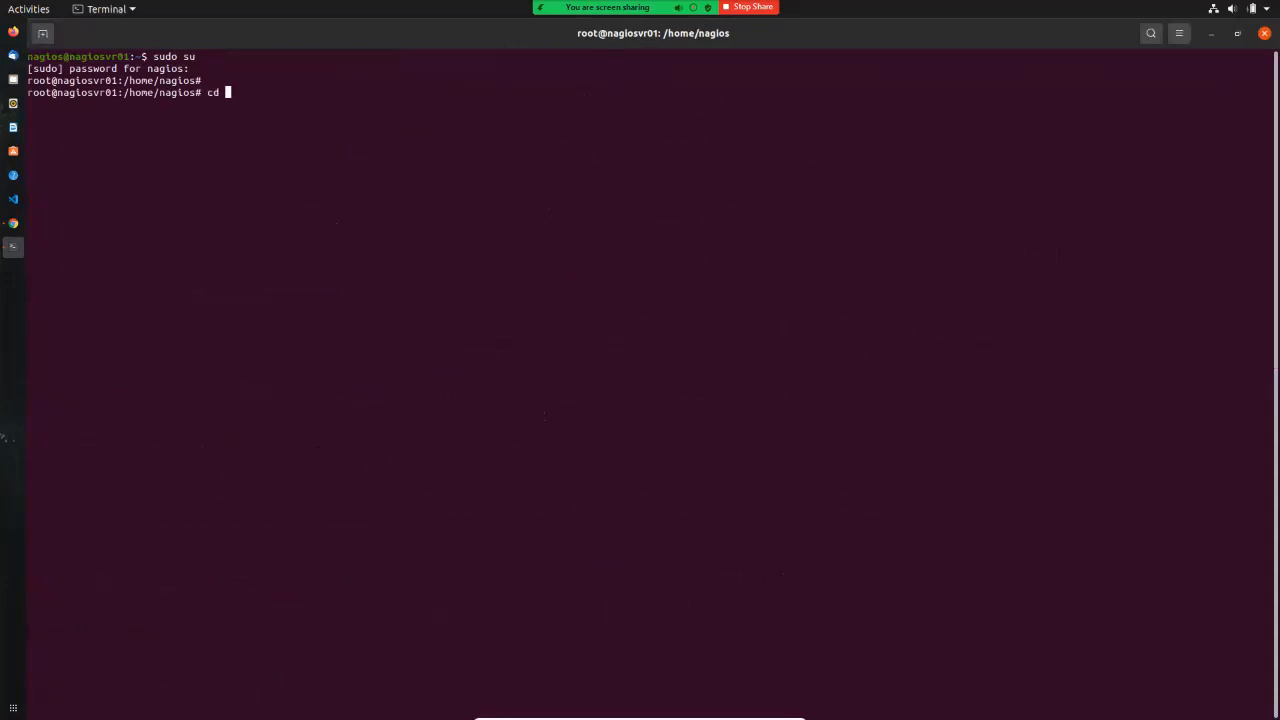
type("/")
key("Return")
key("Return")
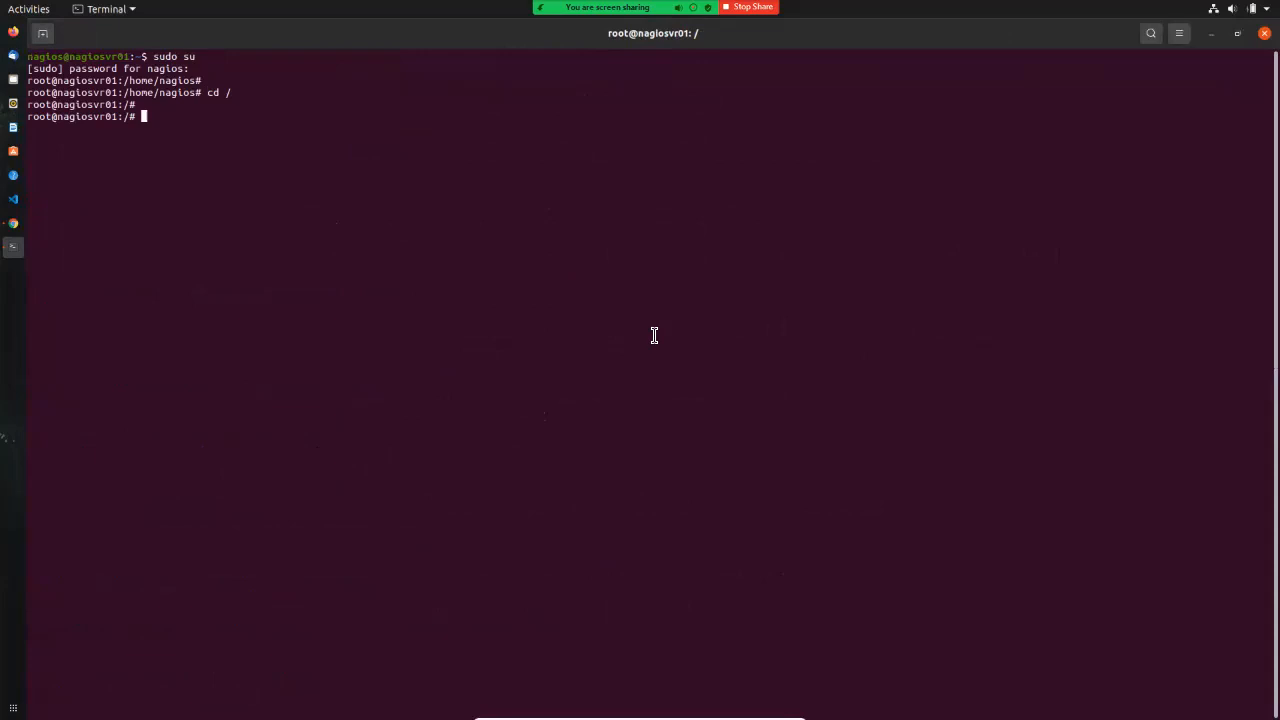
type("sudo apt")
type("install openj")
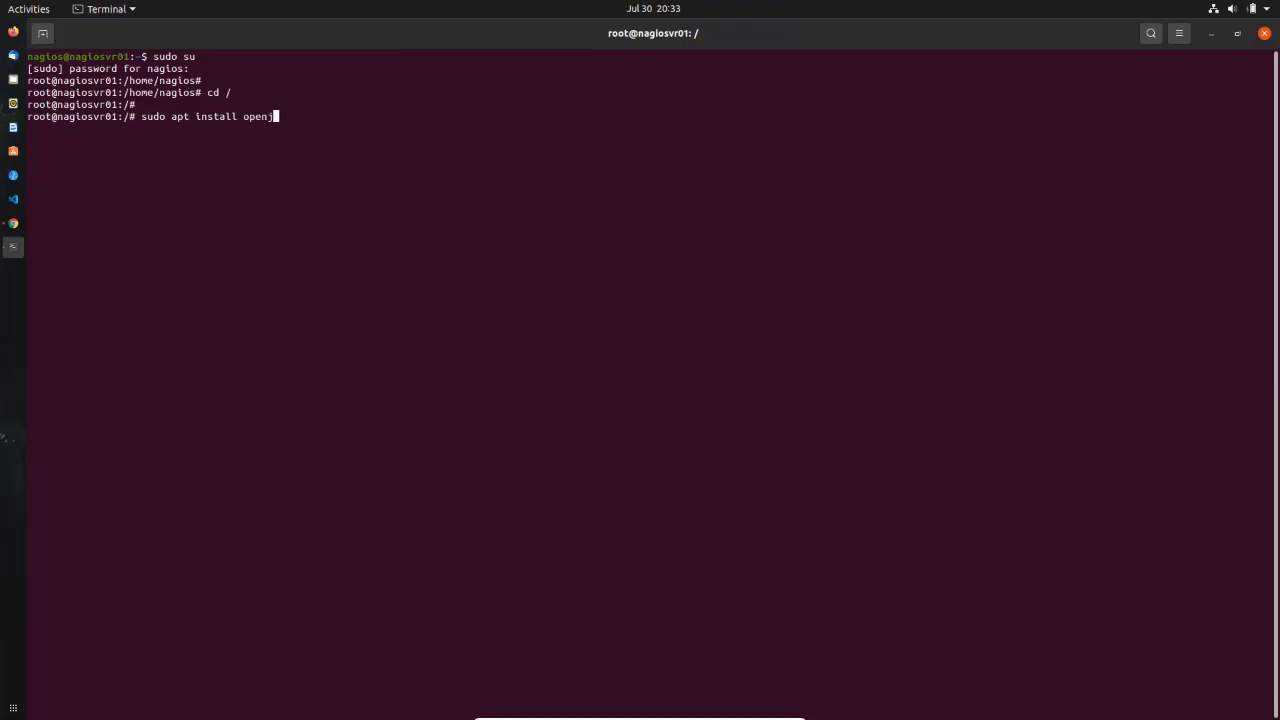
type("dk-11-jdk")
Step: Run the openjdk-11-jdk install and answer y so its 63 packages start downloading
key("Return")
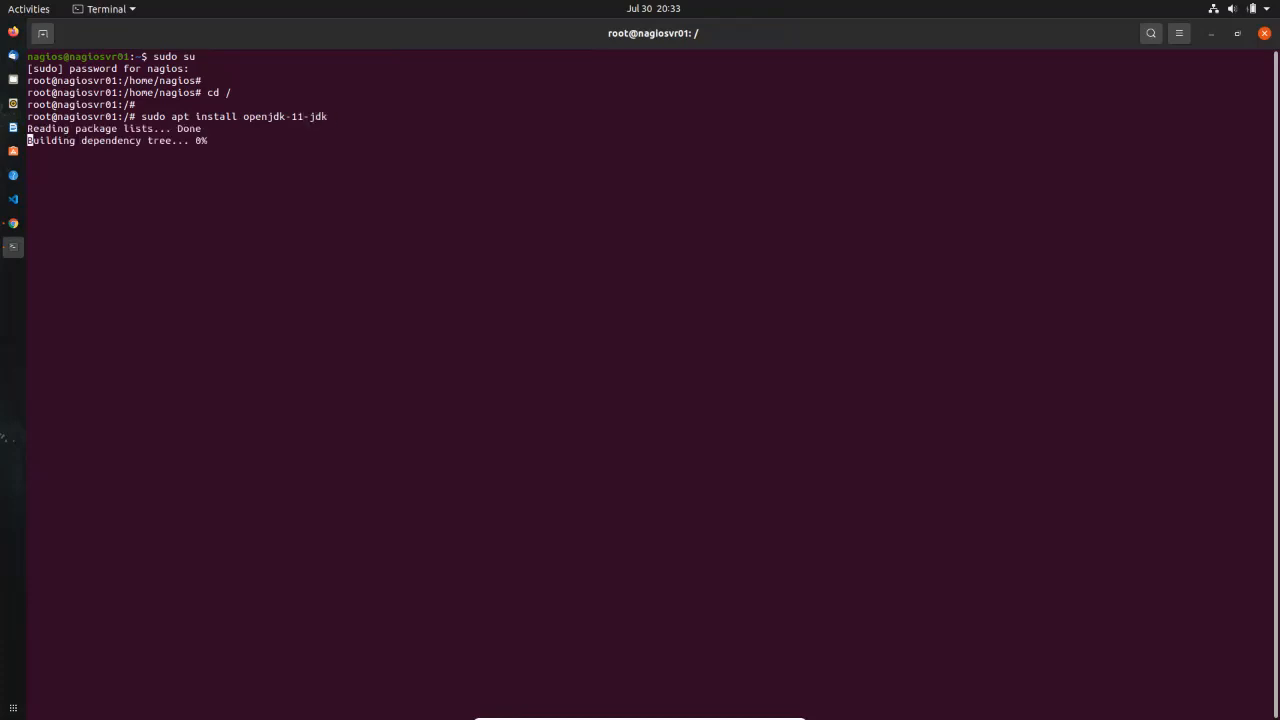
type("y")
key("Return")
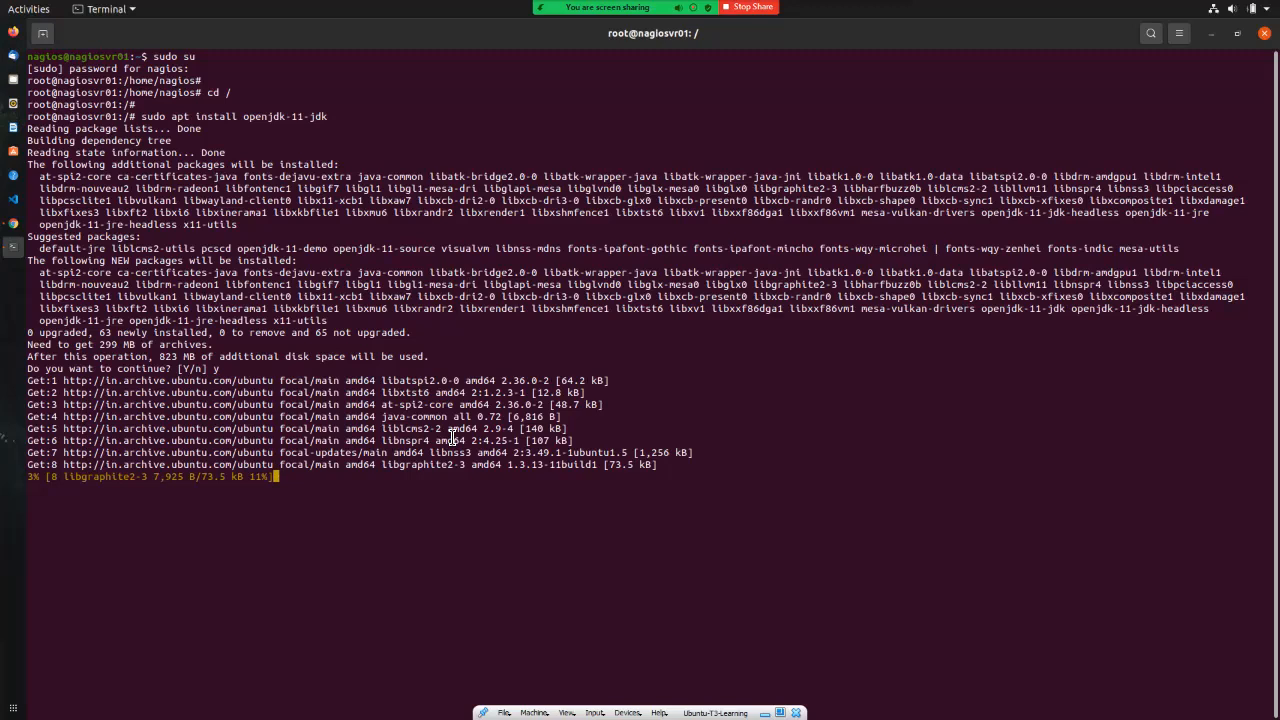
Step: Interrupt the slow OpenJDK download with Ctrl+C to return to the root prompt
key("Return")
key("Return")
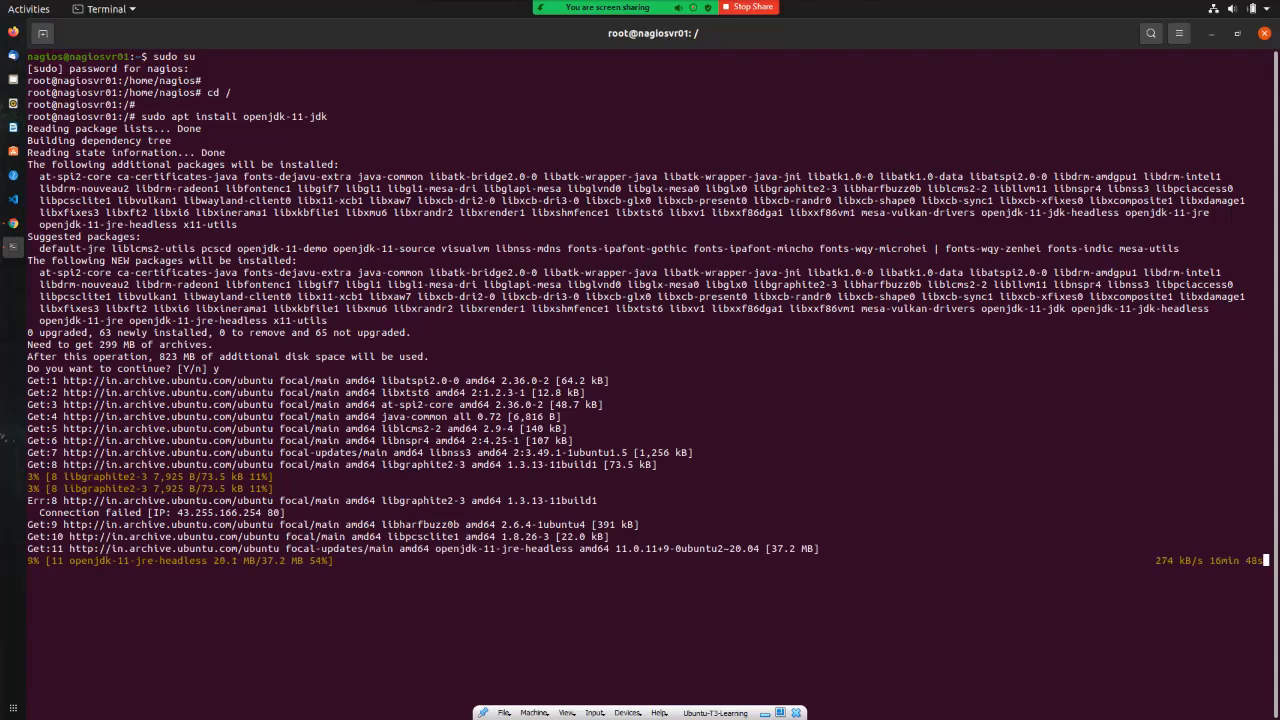
key("ctrl+c")
Step: Keep the terminal open, switch to the Ubuntu-Nagios VM, and become root at /
left_click(1264, 33)
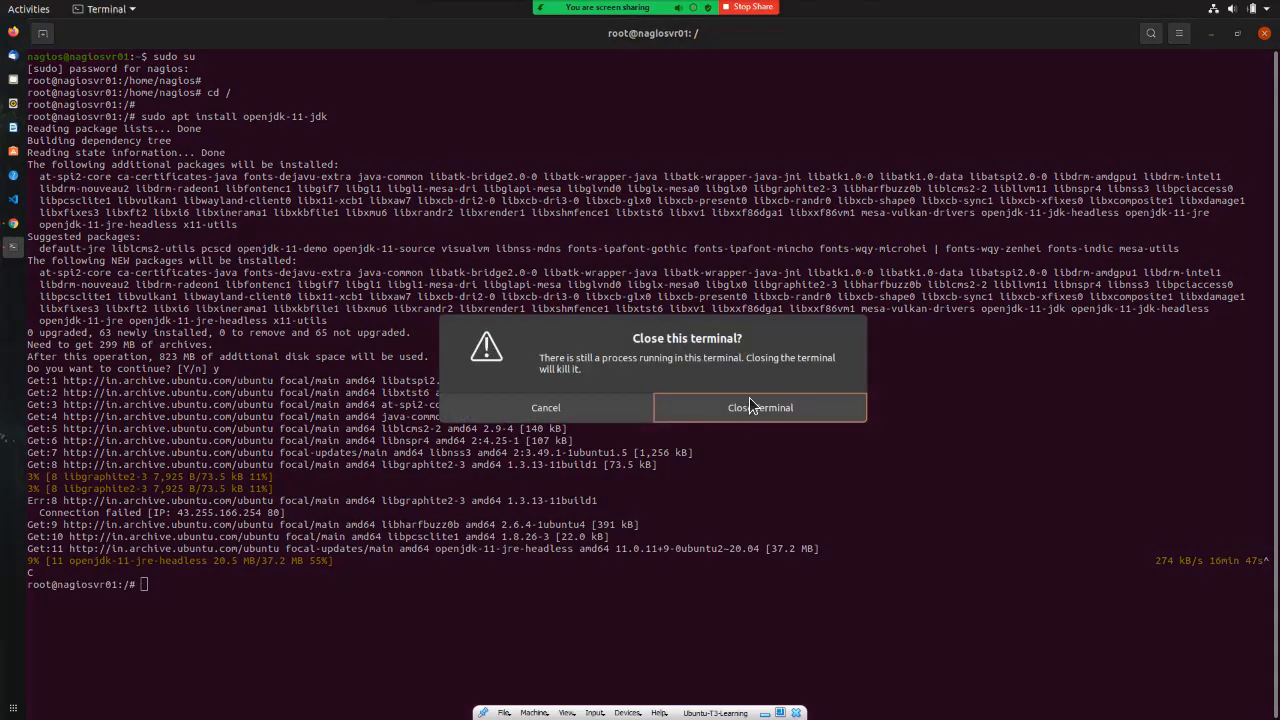
left_click(622, 406)
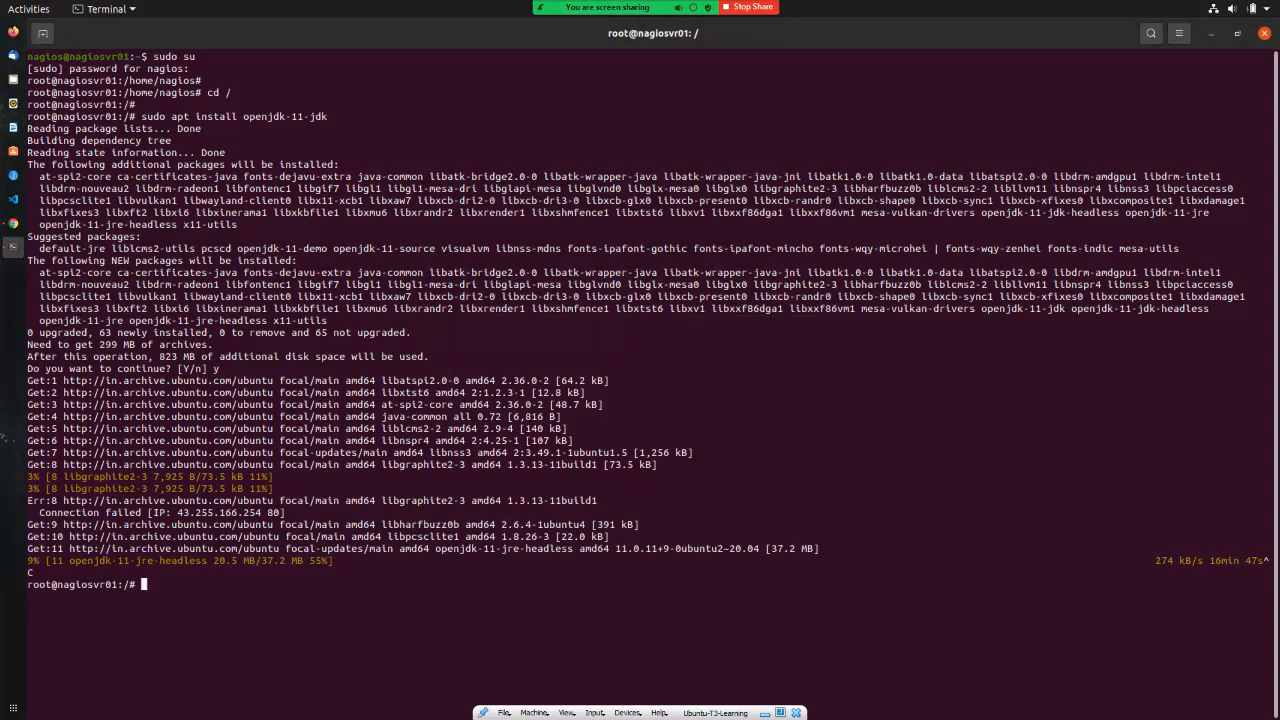
key("alt+Tab")
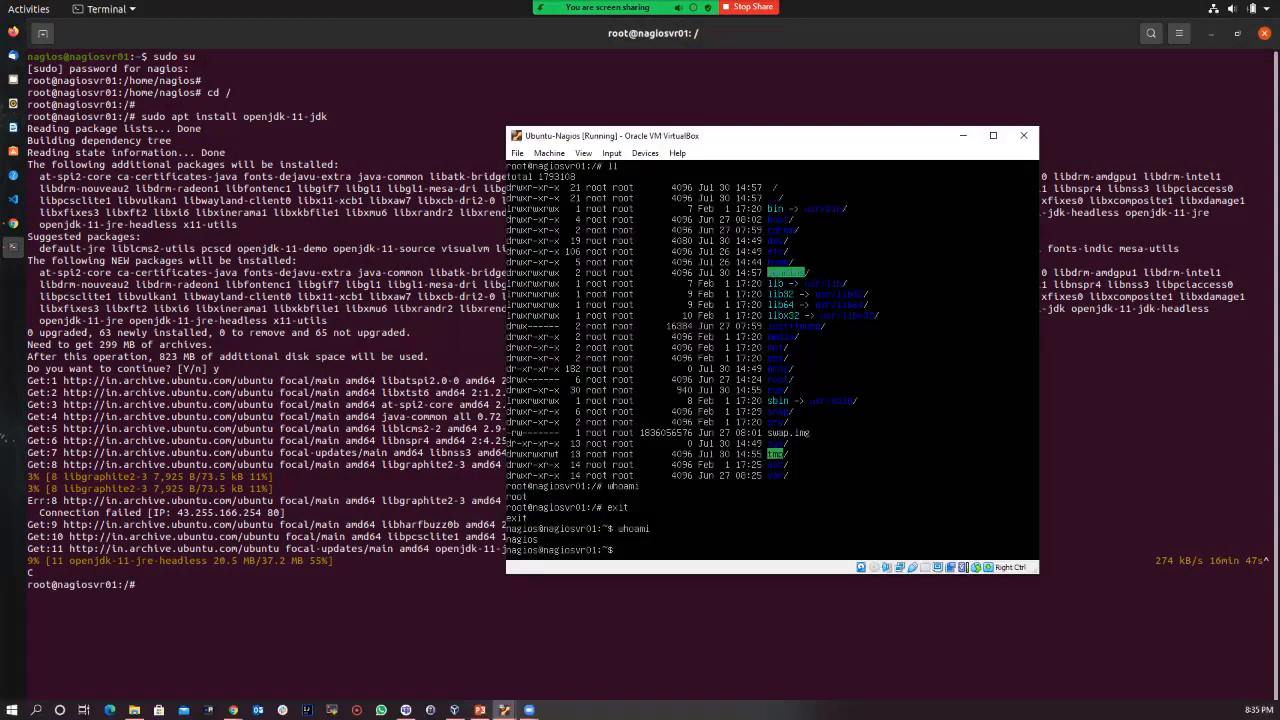
type("sudo su")
key("Return")
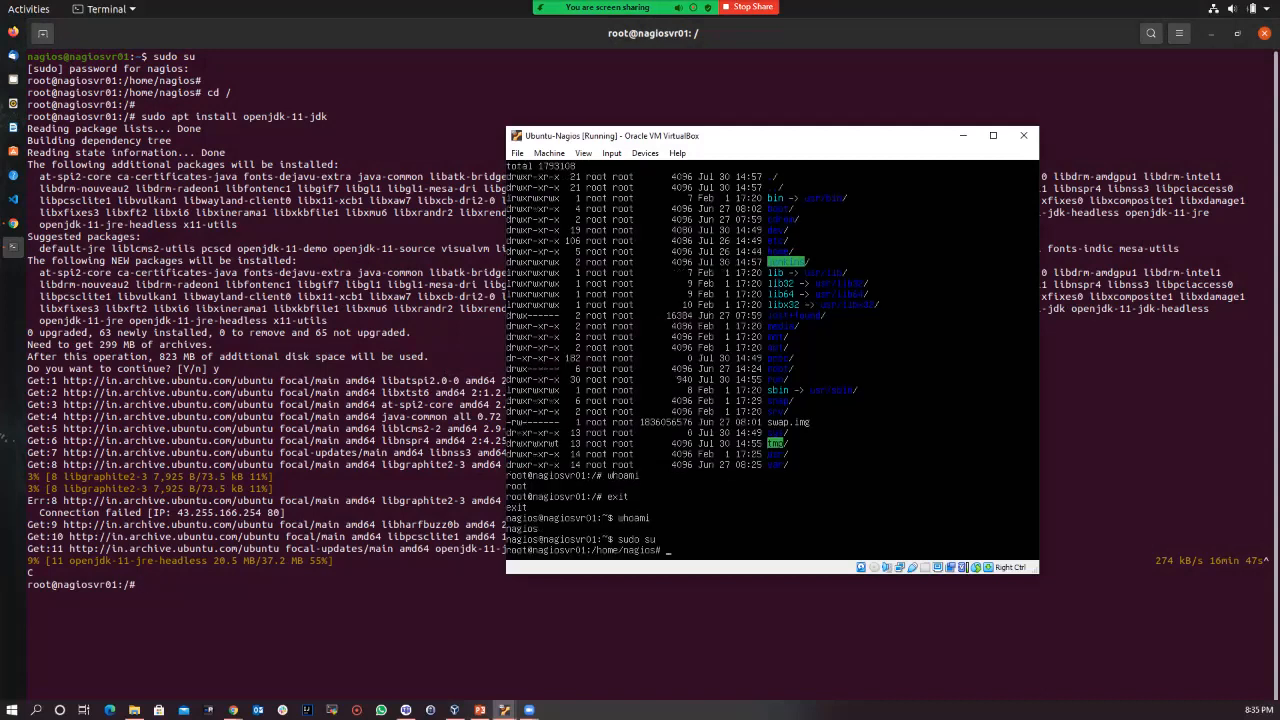
type("cd /")
key("Return")
key("Return")
key("Return")
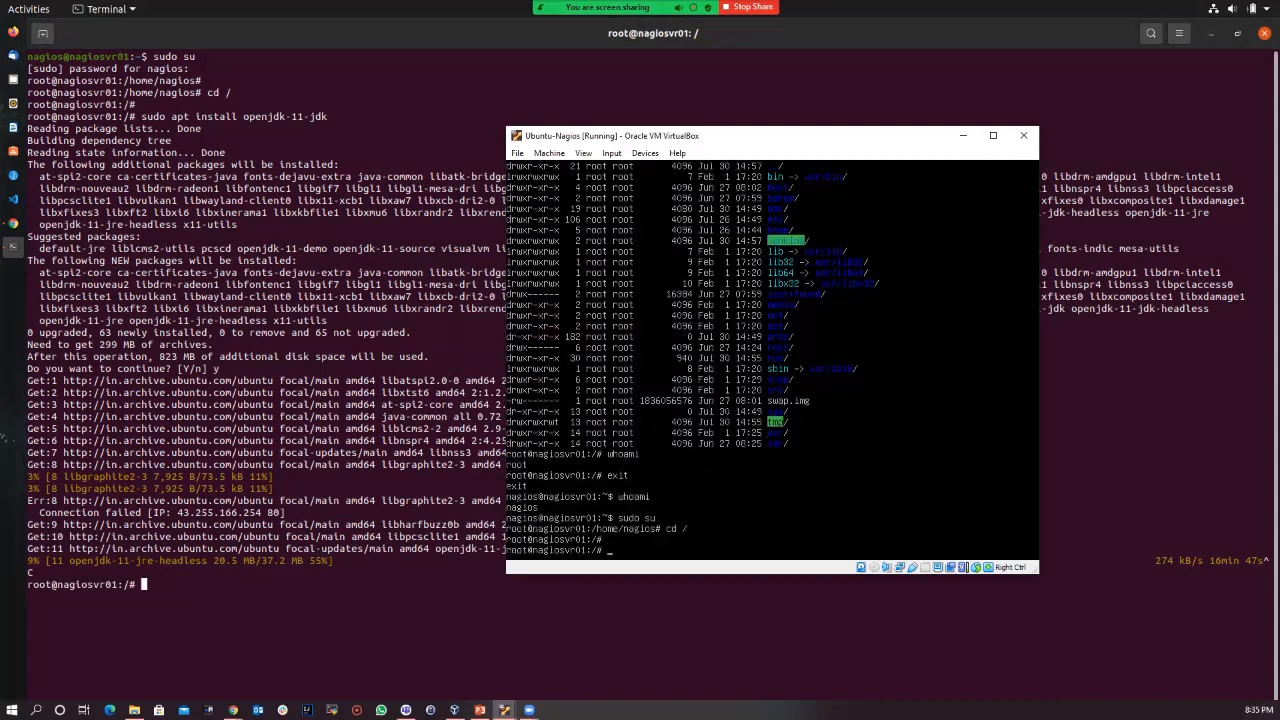
Step: Run sudo apt-get update, then start 'sudo apt install openjdk-11-jdk' in the VM
type("sudo apt-get update")
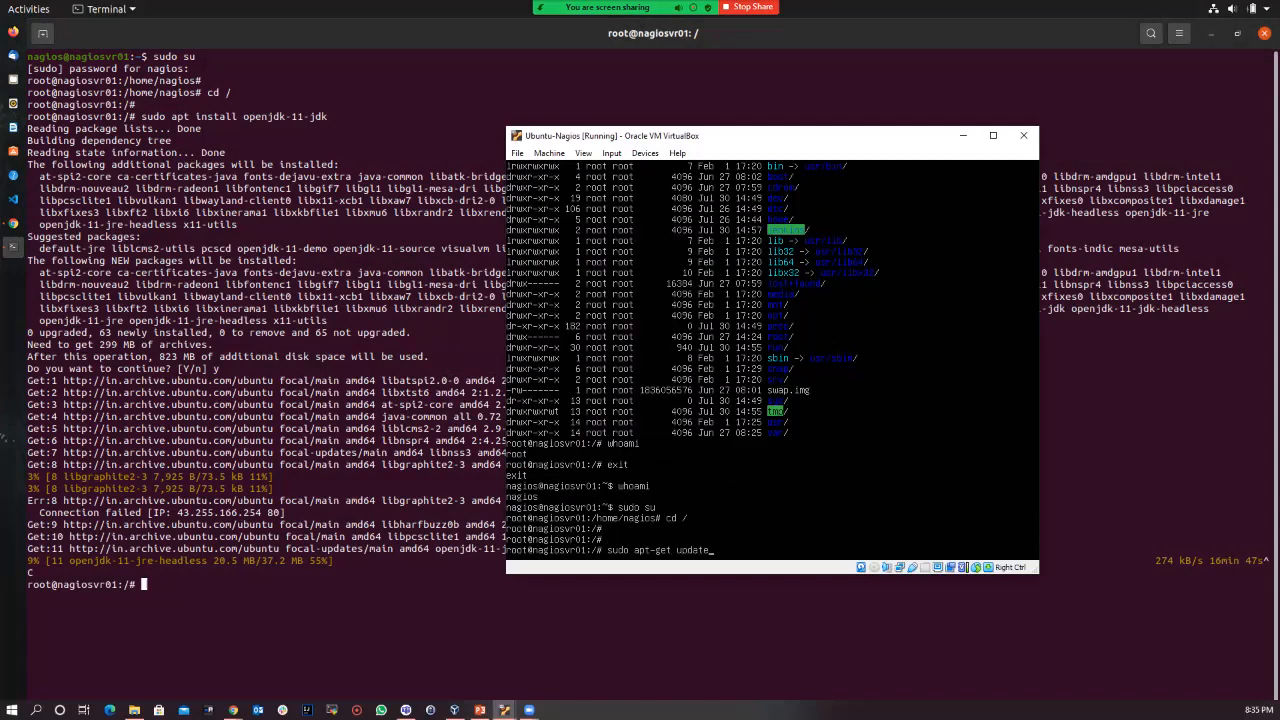
key("Return")
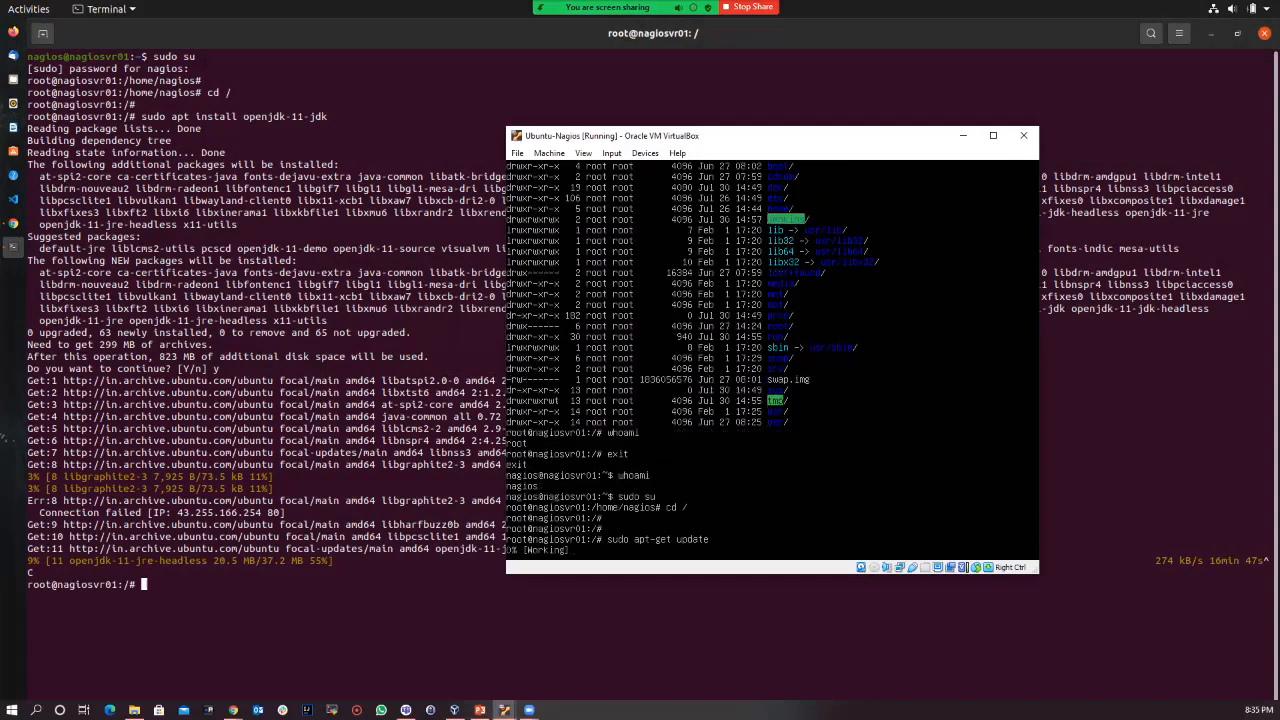
left_click_drag(788, 145, 783, 128)
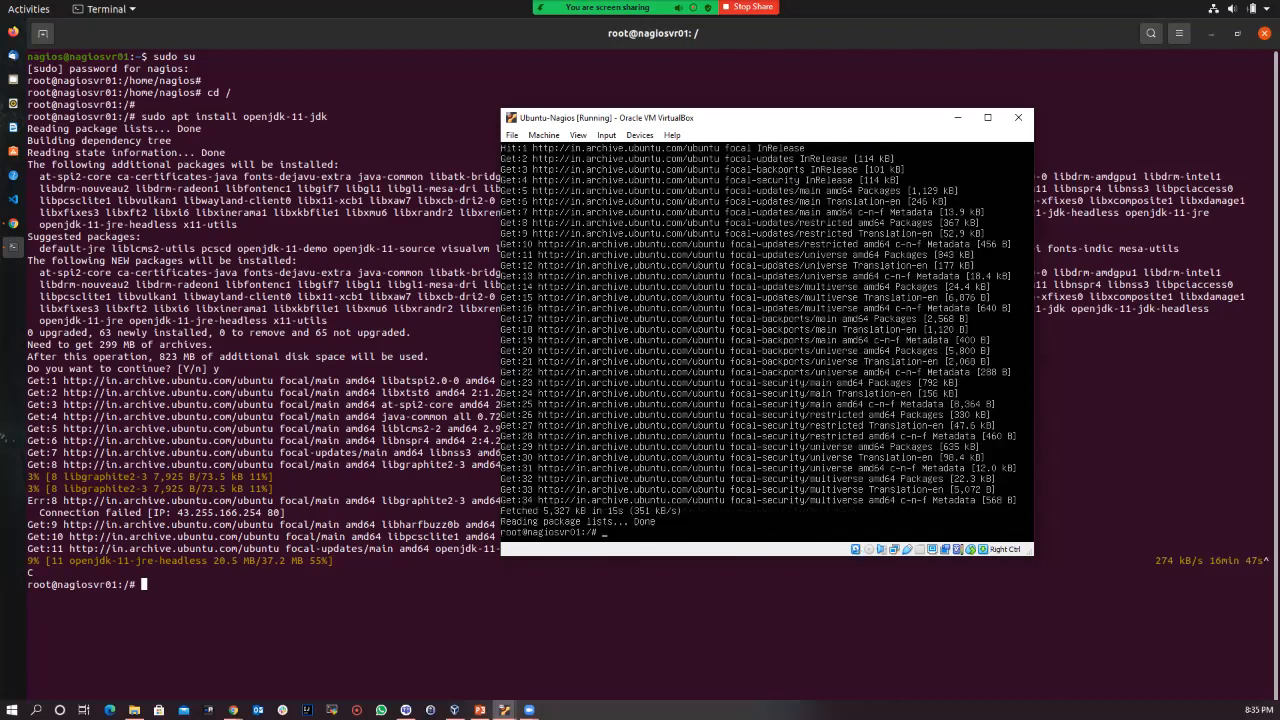
type("udo apt install openjdk-11-jdk")
key("Return")
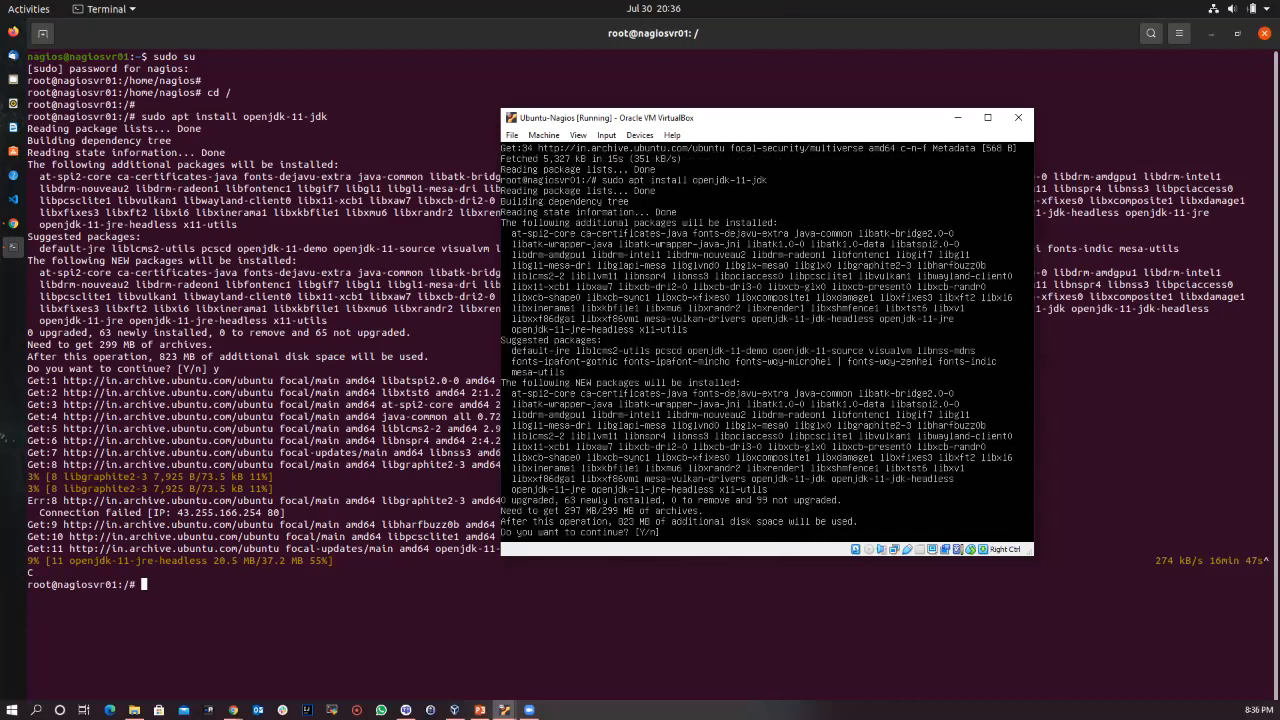
Step: Confirm the openjdk-11-jdk install in the VM console so its 63 packages download, then refocus VirtualBox
key("Return")
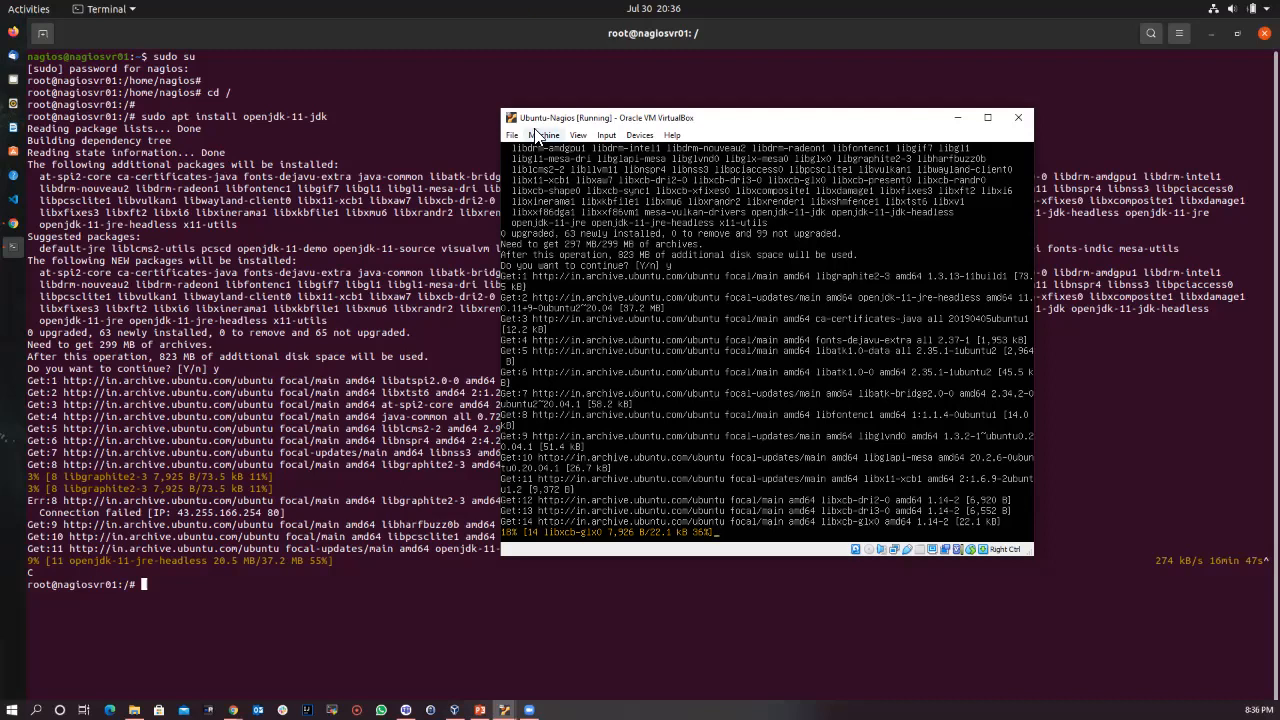
key("alt+Tab")
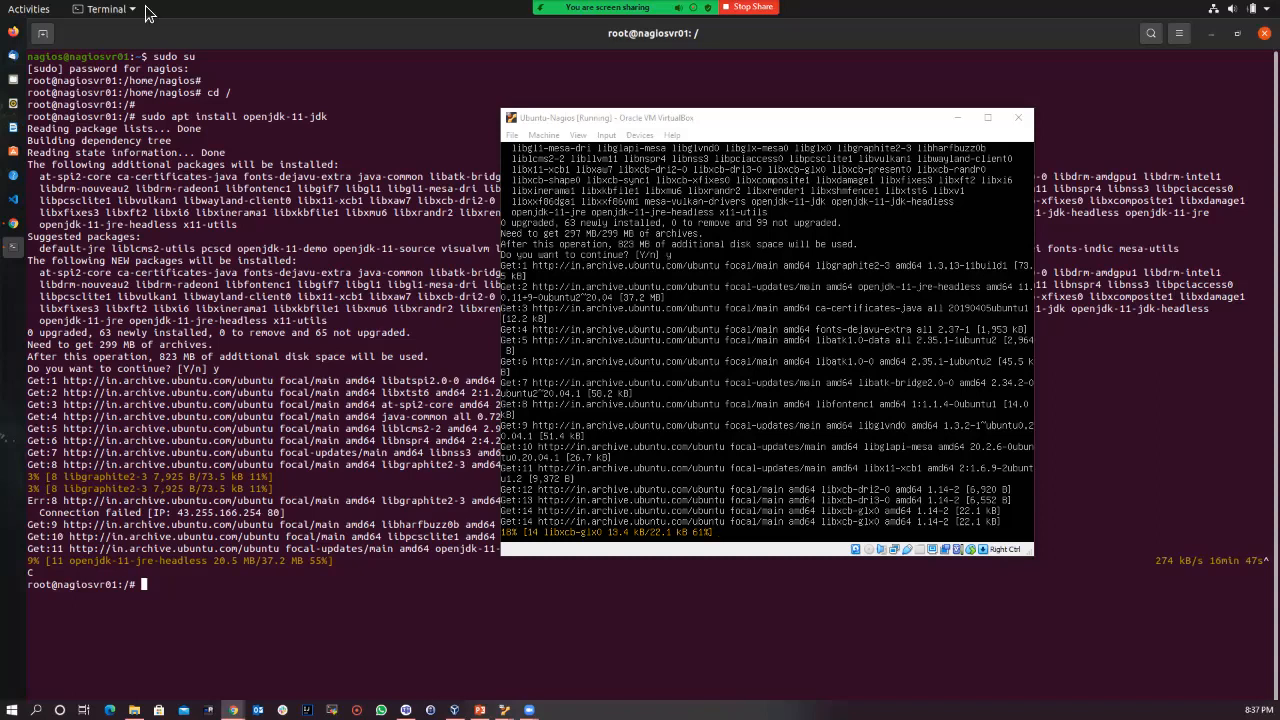
left_click(767, 345)
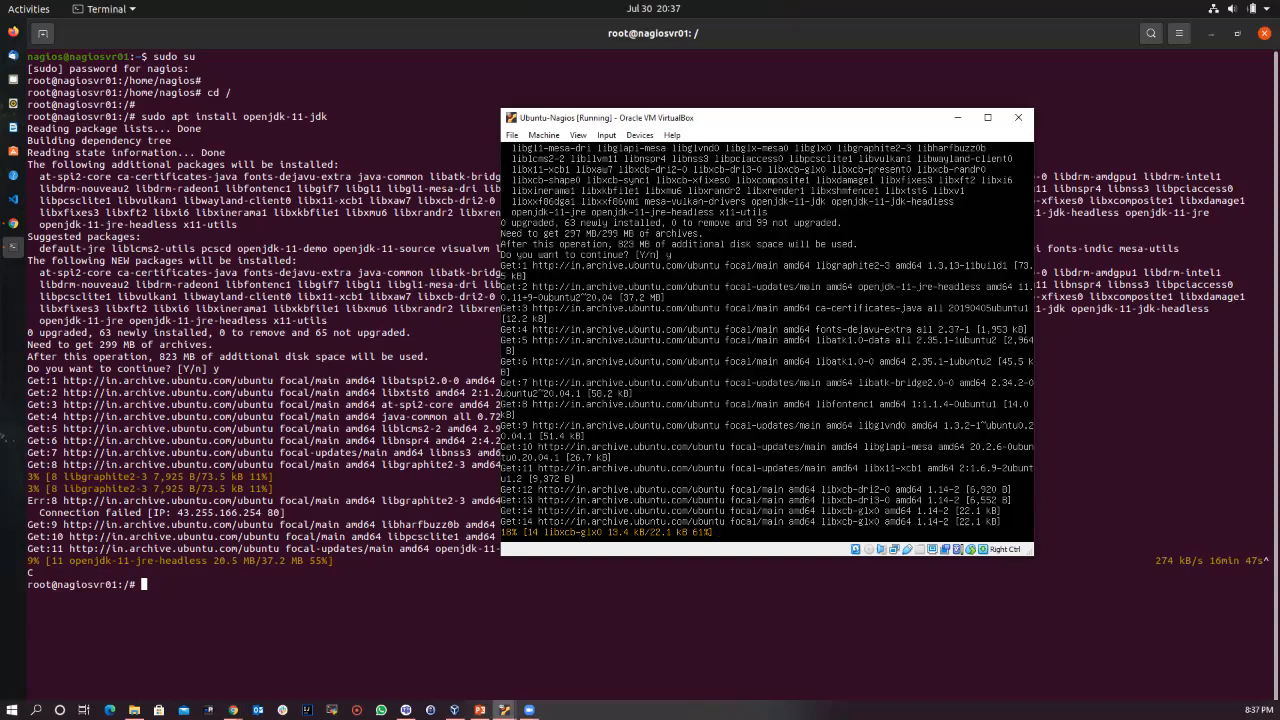
Step: Run a continuous ping to google.com from the nagiosvr01 root shell
left_click(318, 447)
type("ping google")
key("BackSpace")
type(".com -t")
key("Return")
Step: Curl google.com, getting a 301 Moved page, then clear the terminal
type("curl ")
type("gg")
type("ogle.com")
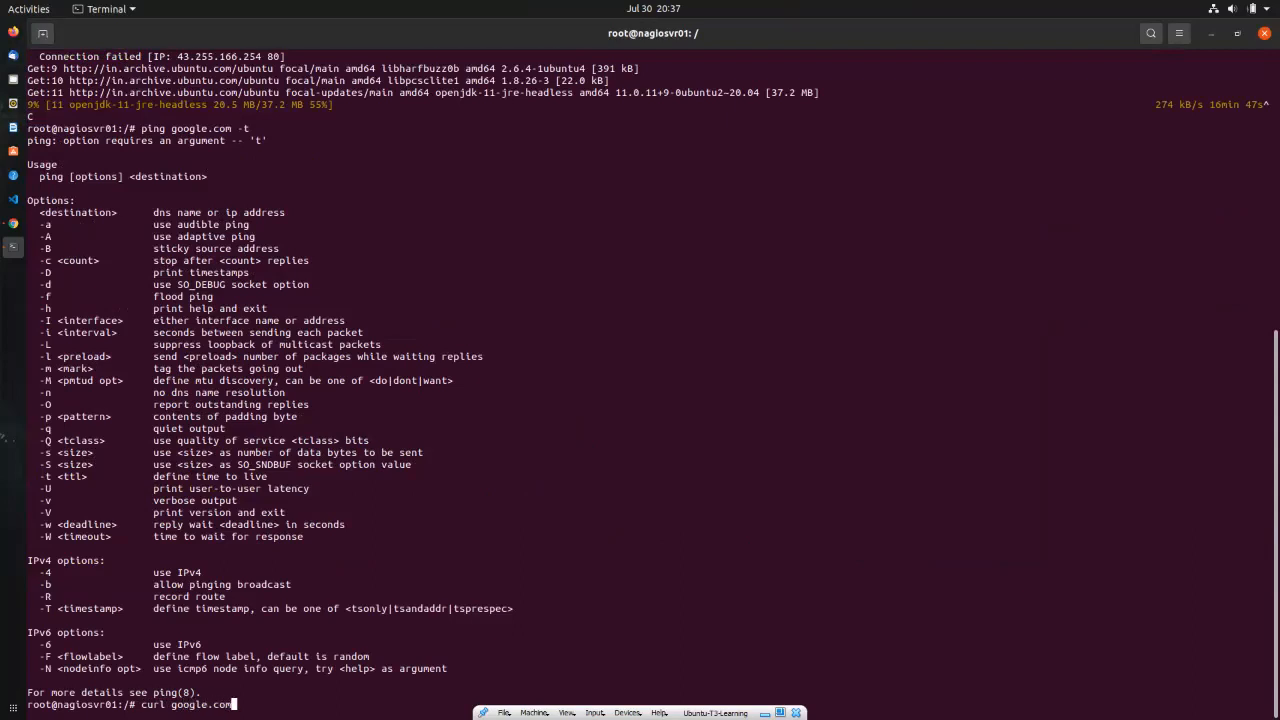
key("Return")
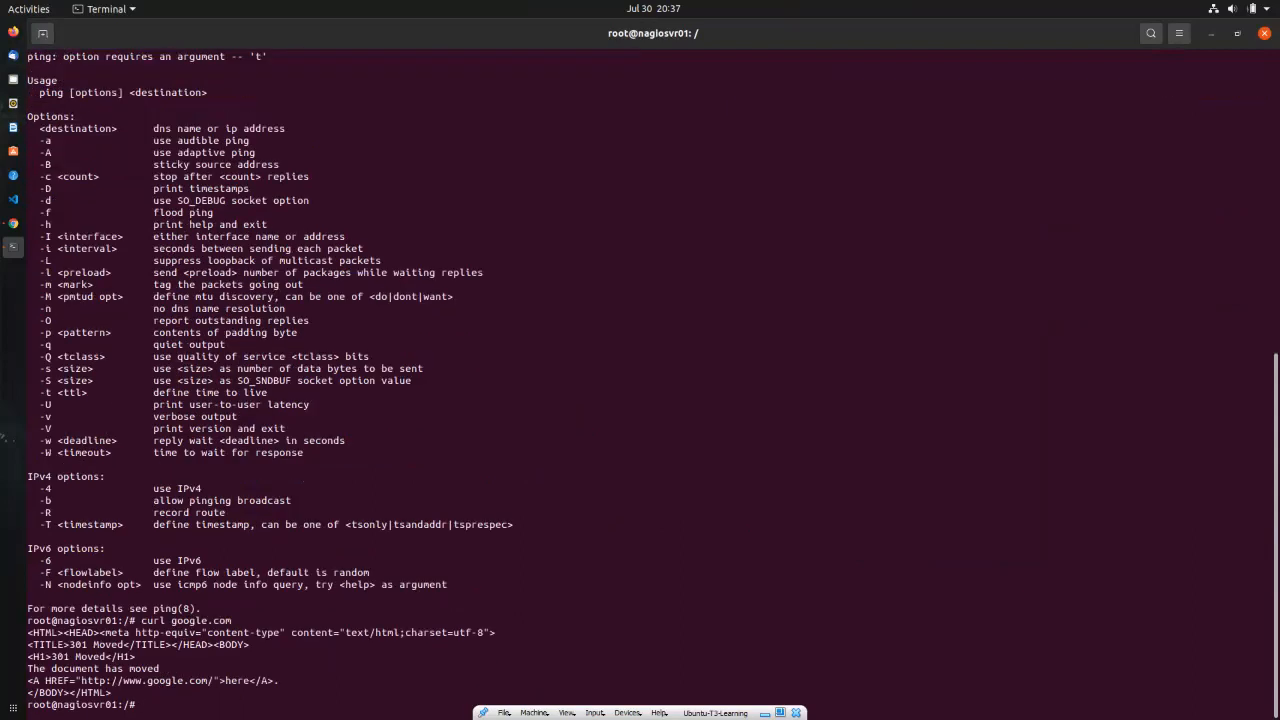
type("clear")
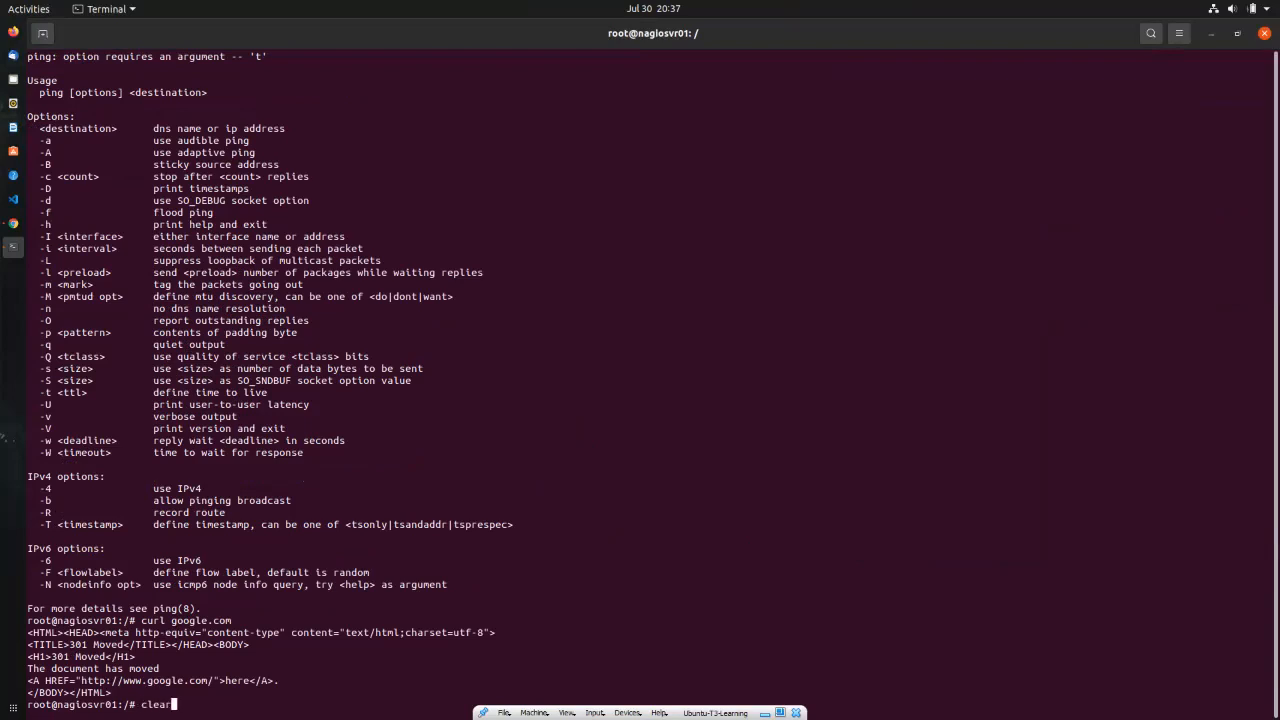
key("Return")
Step: Ping 192.168.1.9 without the -t option for 0% loss, then return to the Nagios_SVR log
type("ping 1")
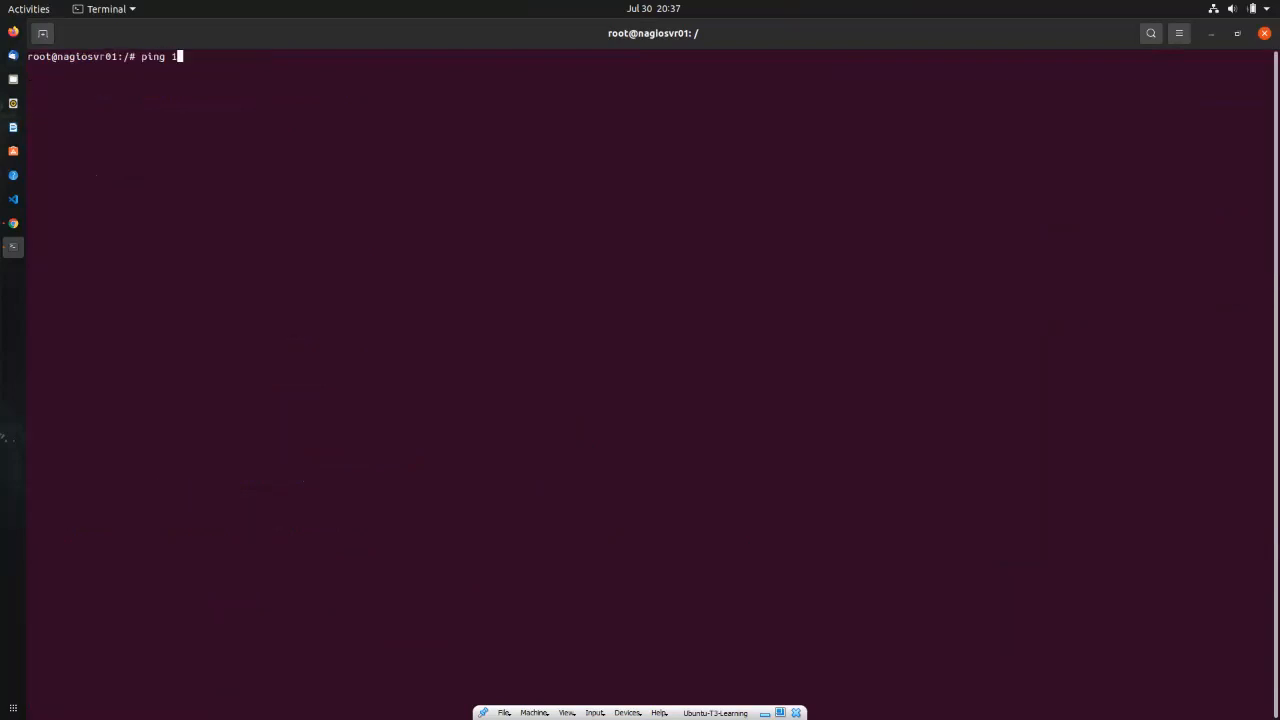
type("92.168.1.9 -t")
key("Return")
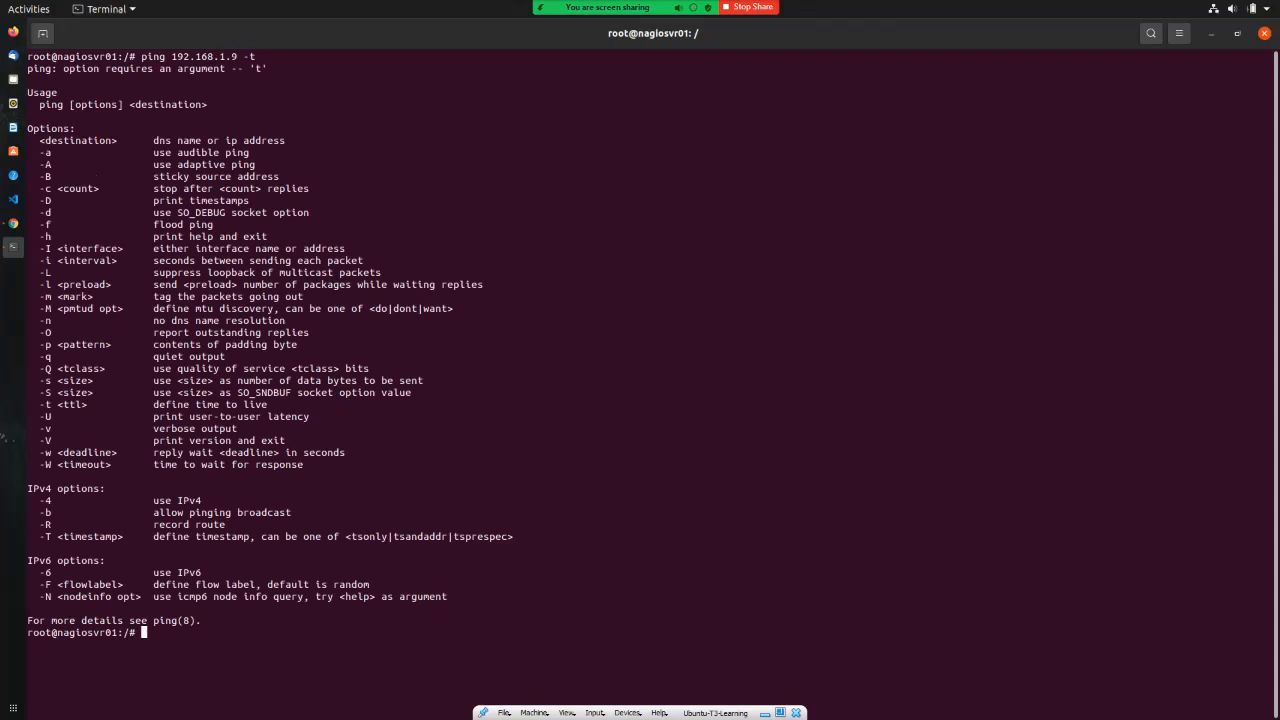
key("Up")
key("BackSpace")
key("BackSpace")
key("Return")
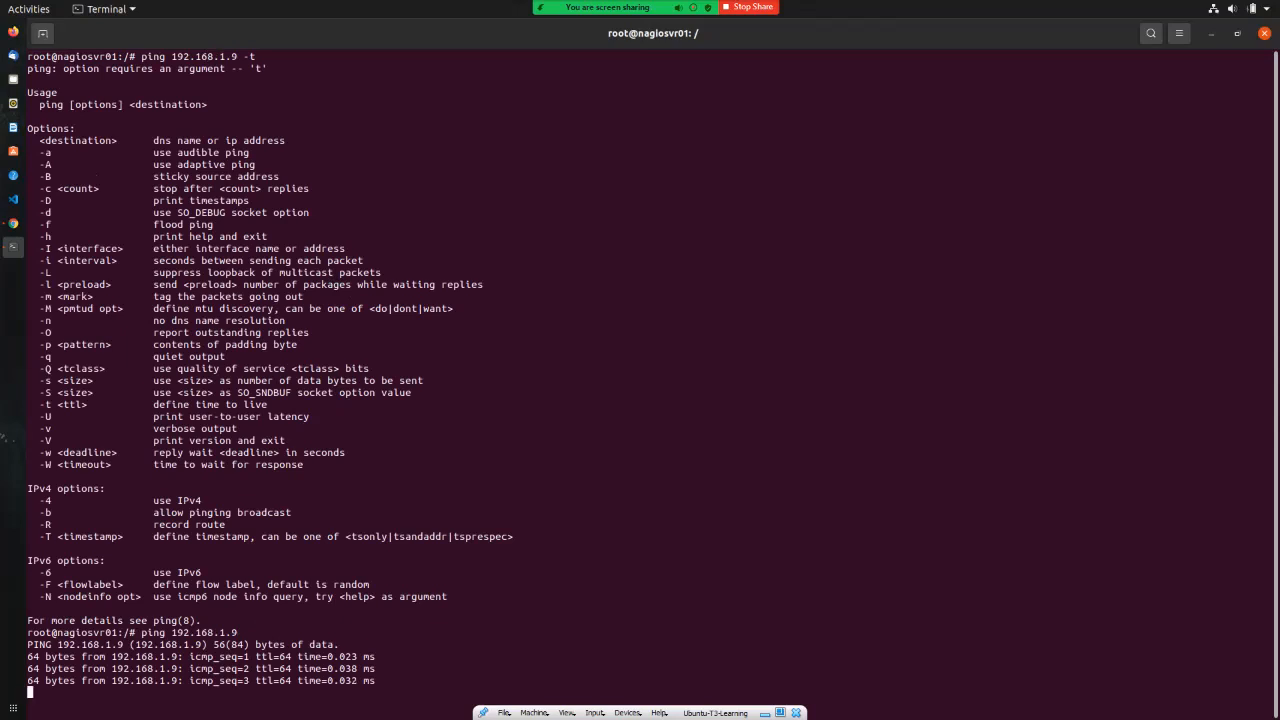
key("ctrl+c")
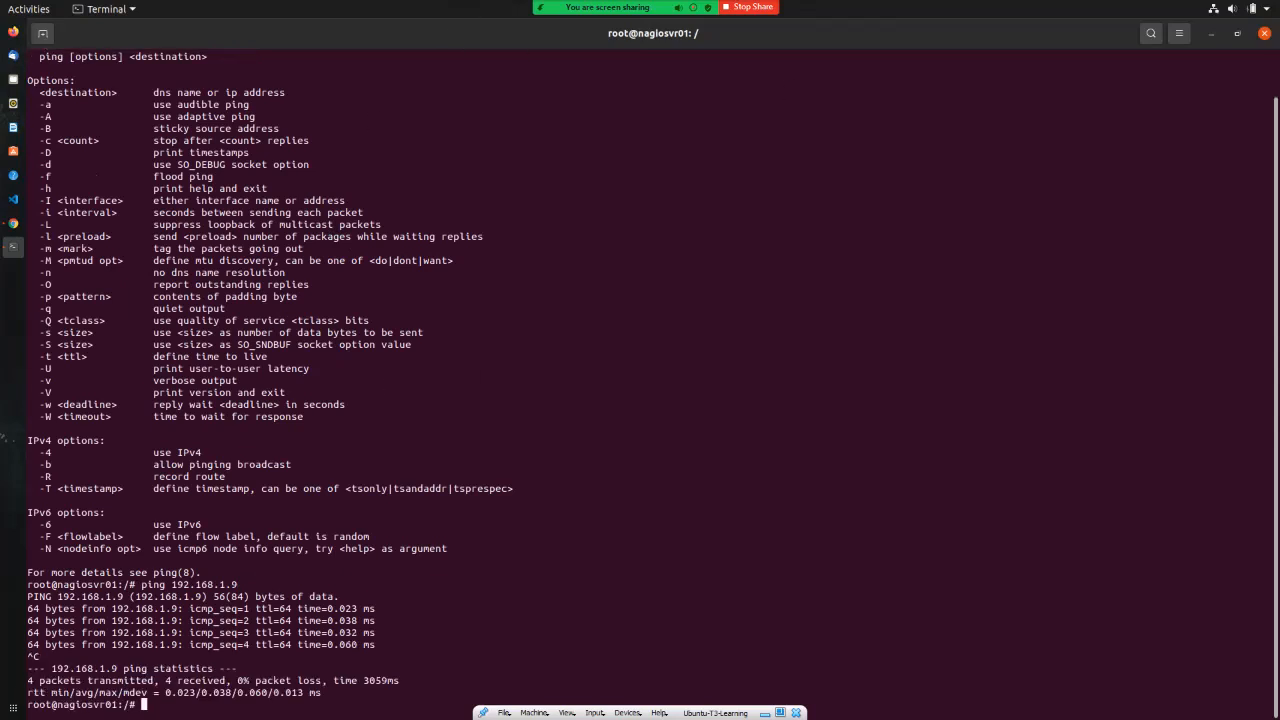
key("alt+Tab")
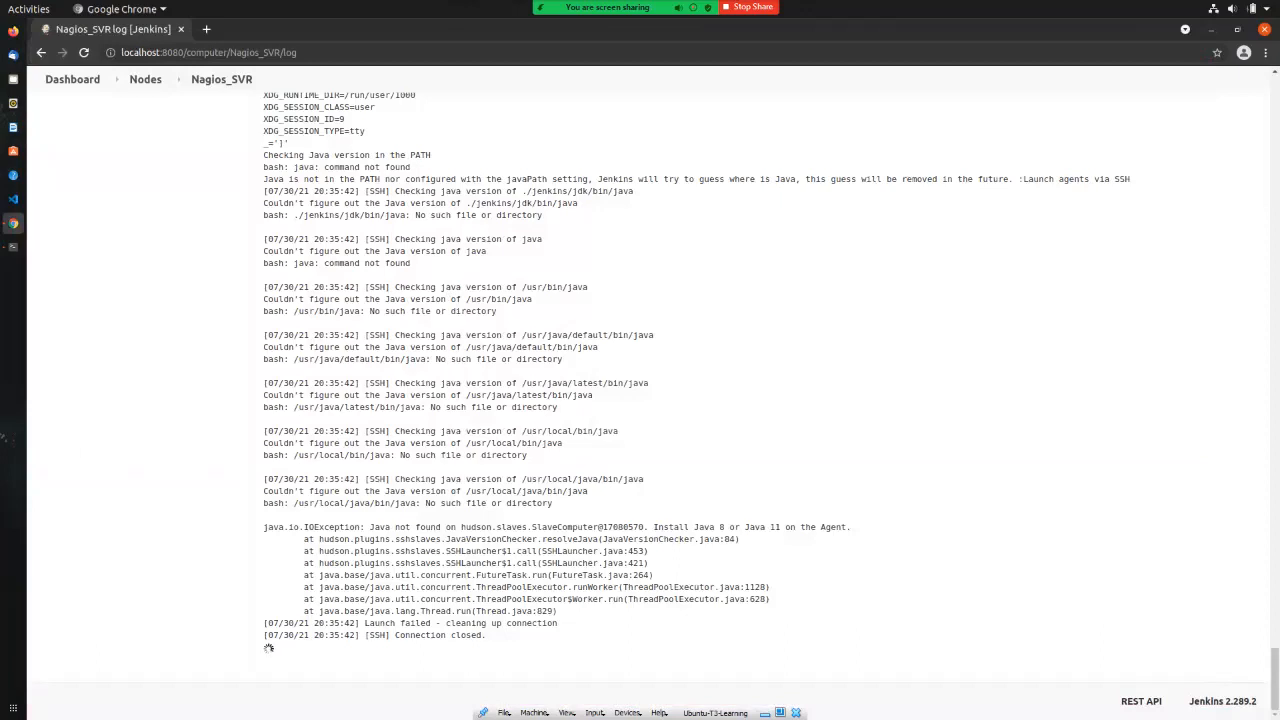
Step: Bring the Ubuntu-Nagios VM forward, its OpenJDK download at 26%, and nudge it up-left
key("alt+Tab")
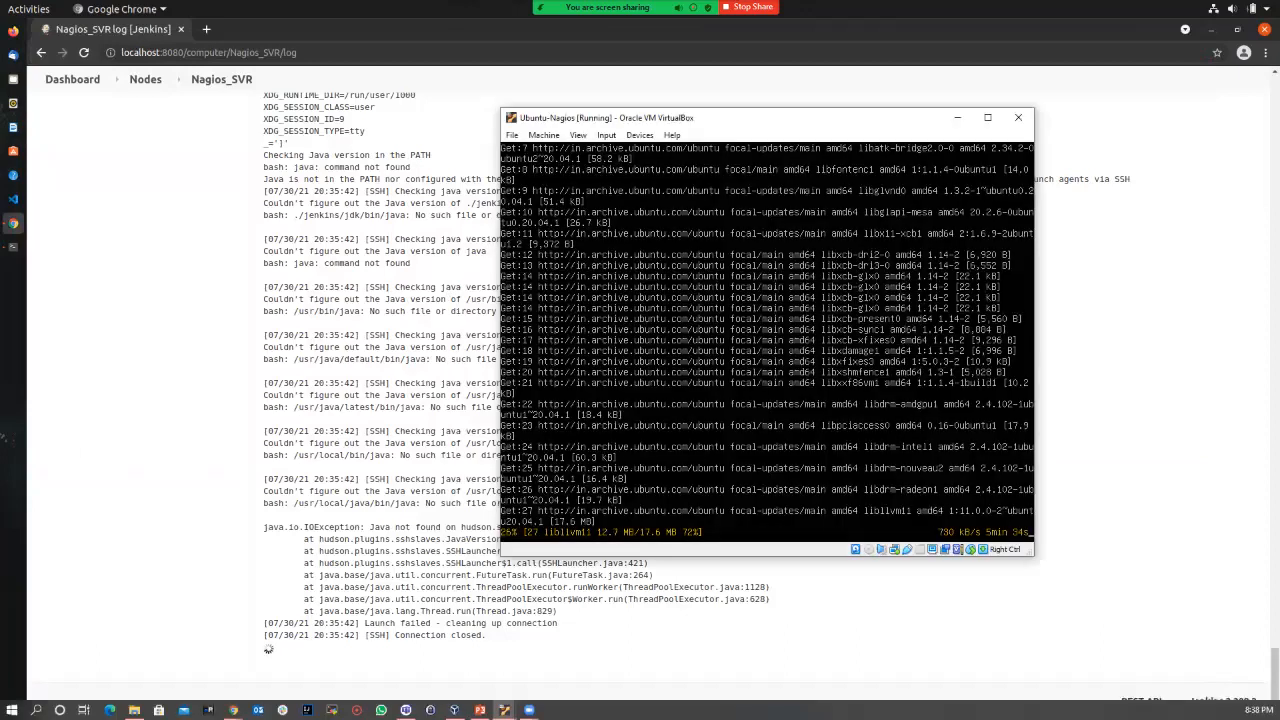
left_click_drag(775, 112, 688, 92)
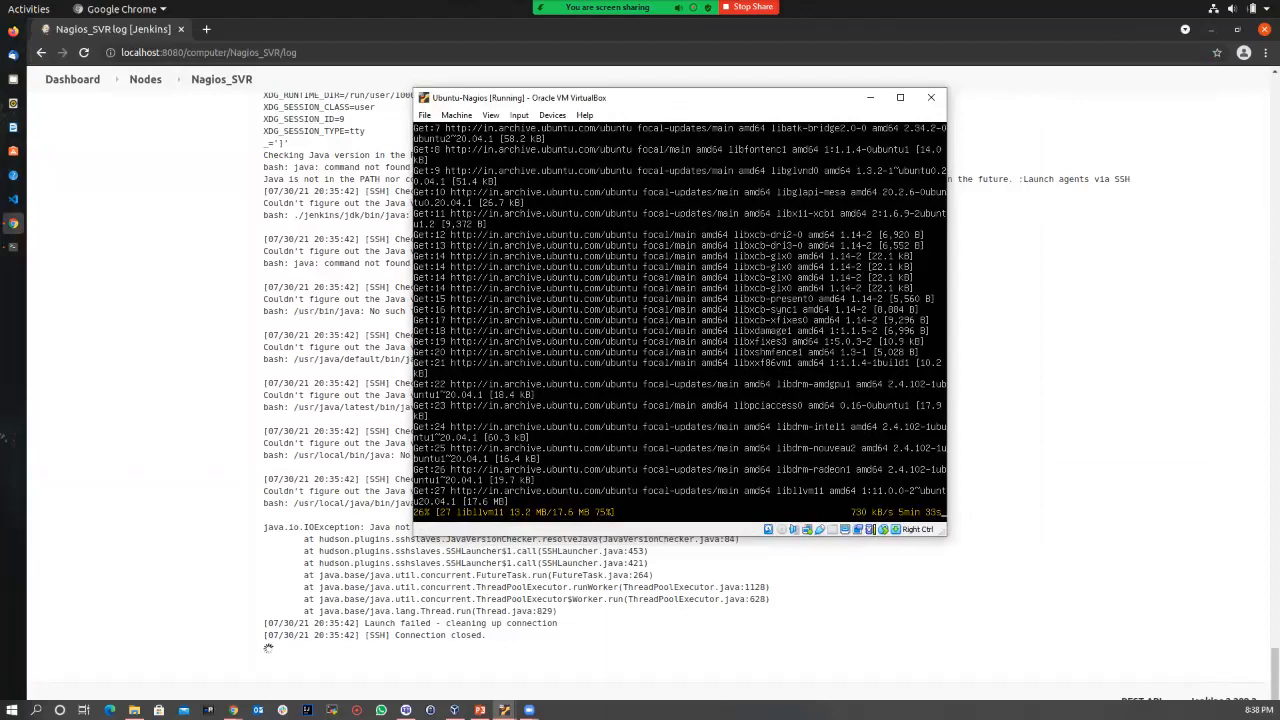
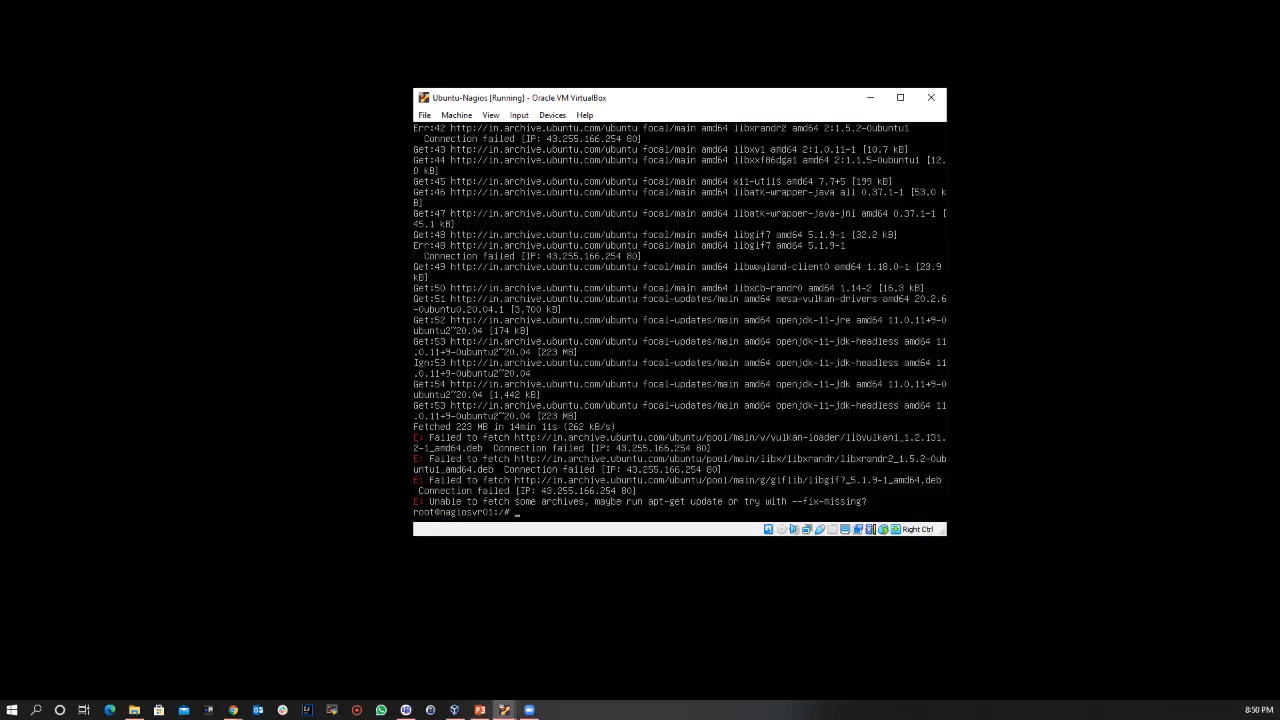
Step: Rerun sudo apt install openjdk-11-jdk, confirm with y, then switch to the Ubuntu-T3-Learning VM
key("Up")
key("Return")
type("y")
key("Return")
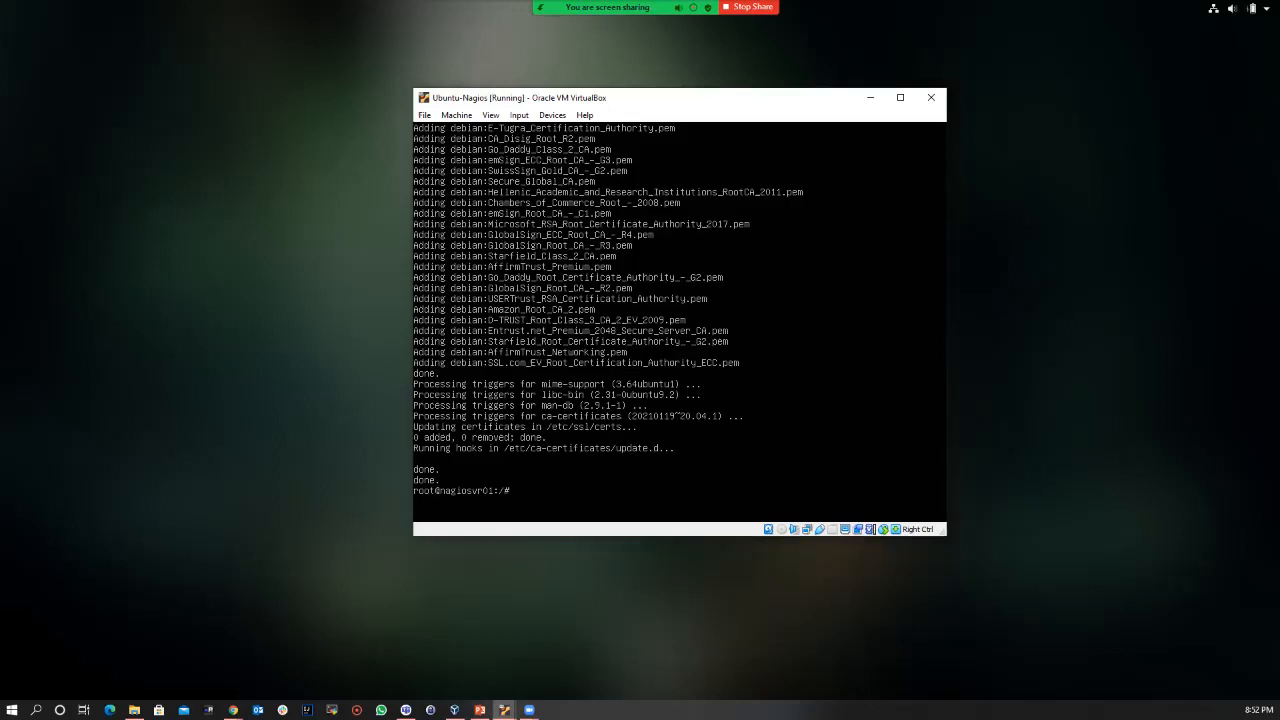
key("alt+Tab")
key("Return")
key("Return")
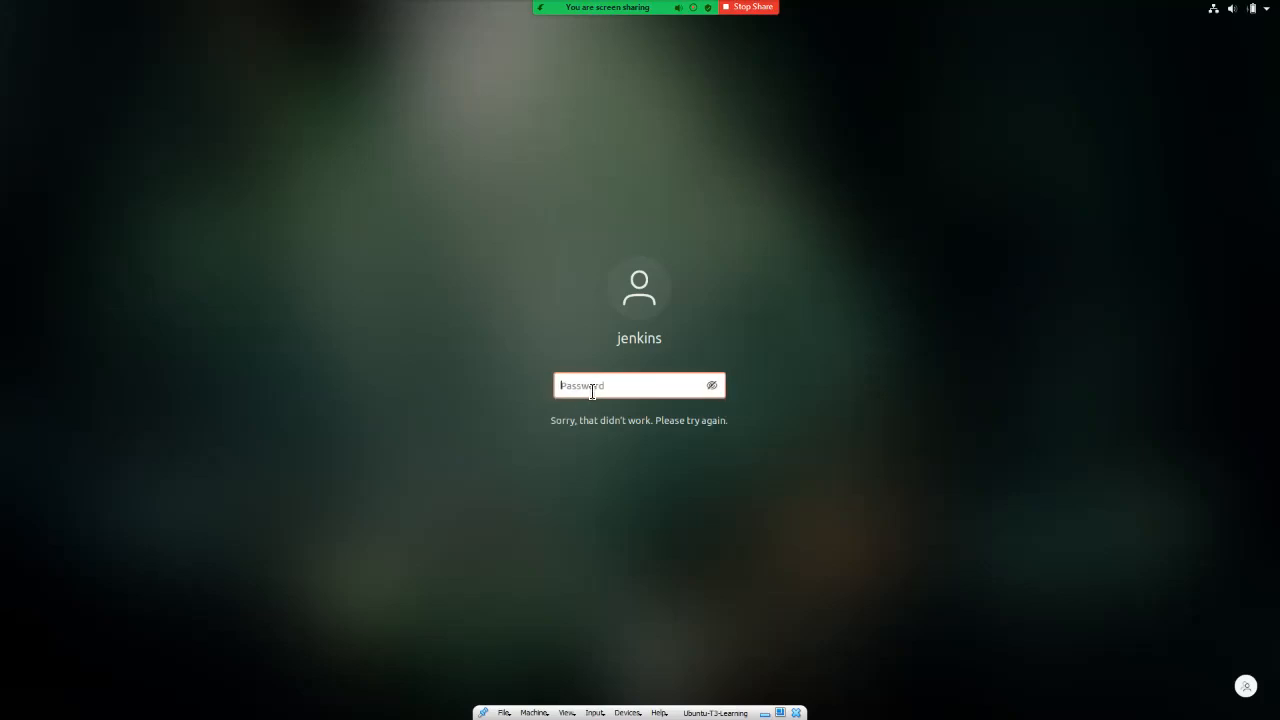
Step: Unlock the desktop with the account password and read the Nagios_SVR log's Java-not-found failure
type("*********")
key("Return")
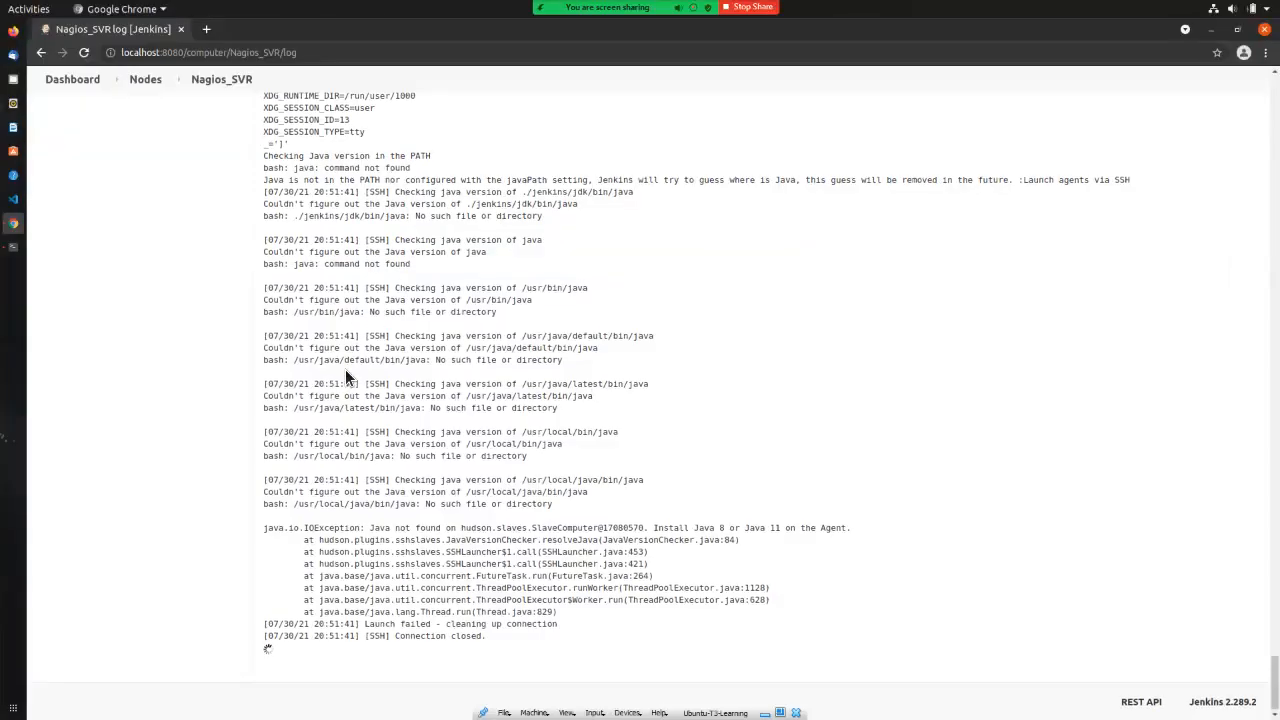
scroll(345, 376, "up", 10)
scroll(345, 376, "down", 10)
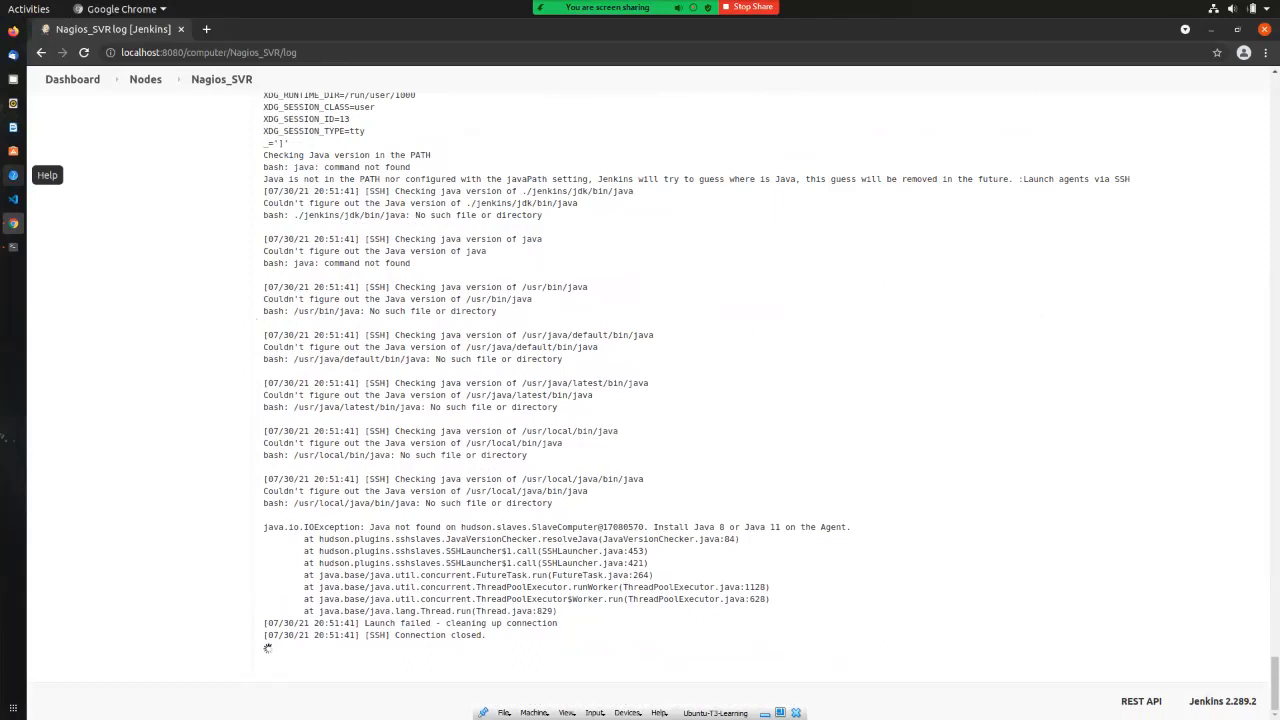
Step: In the Ubuntu-Nagios VM terminal, run sudo apt-get update to refresh package lists
key("alt+Tab")
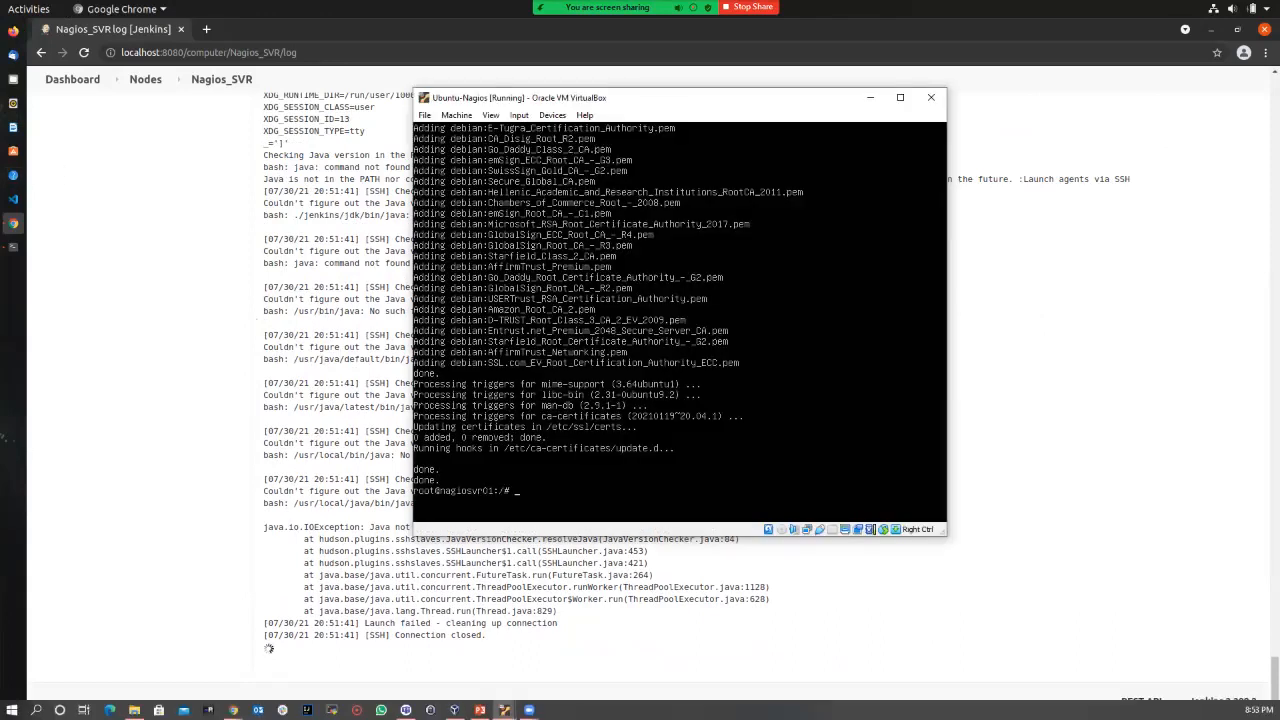
left_click(233, 710)
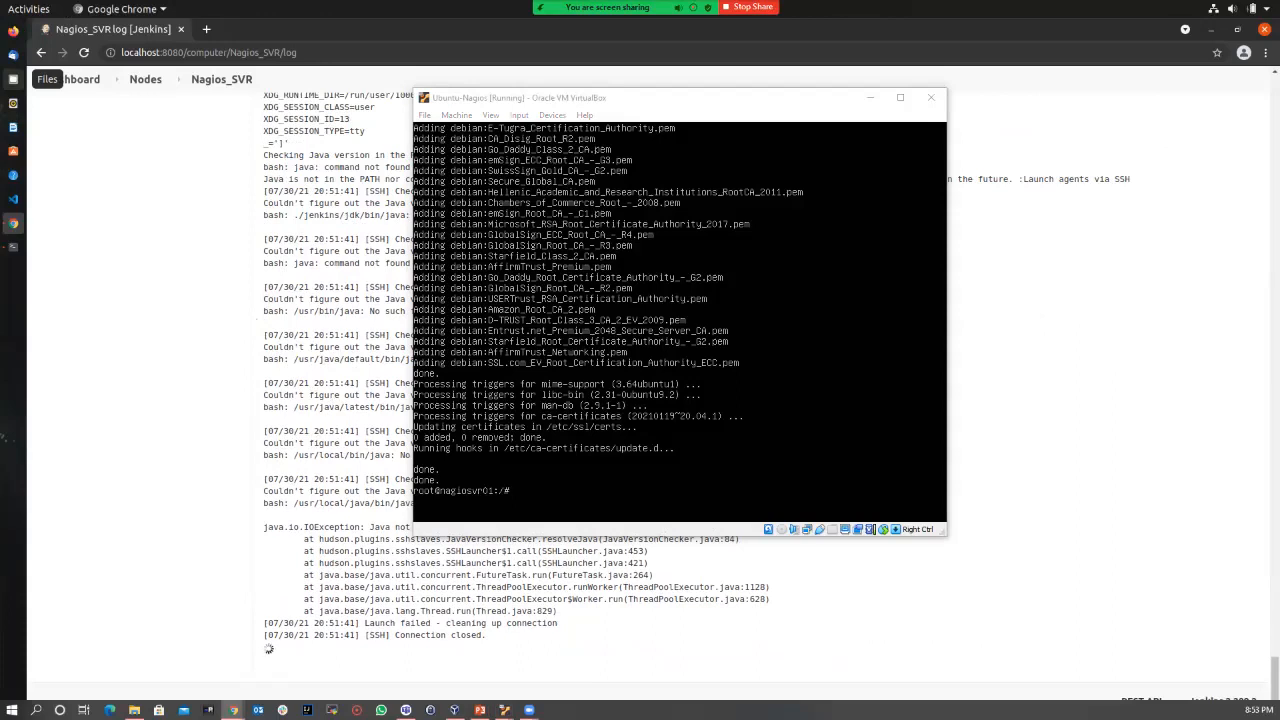
left_click(680, 320)
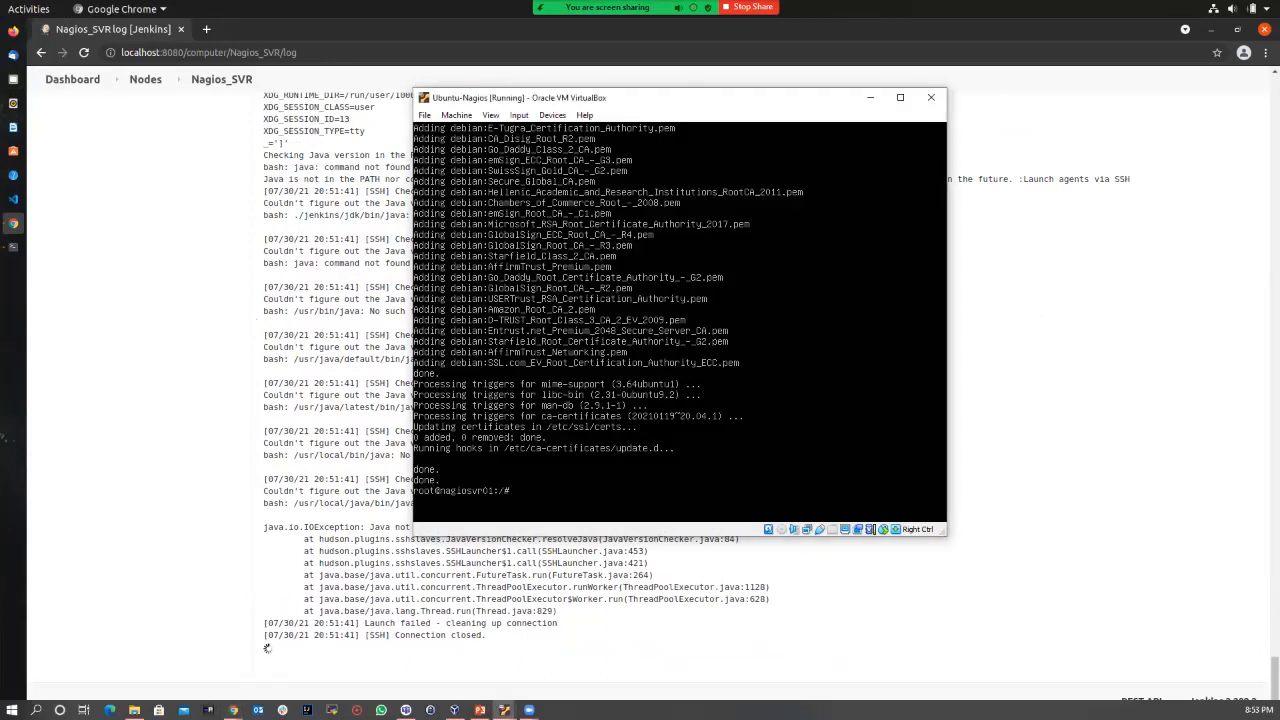
type("sudo apt-get update")
key("Return")
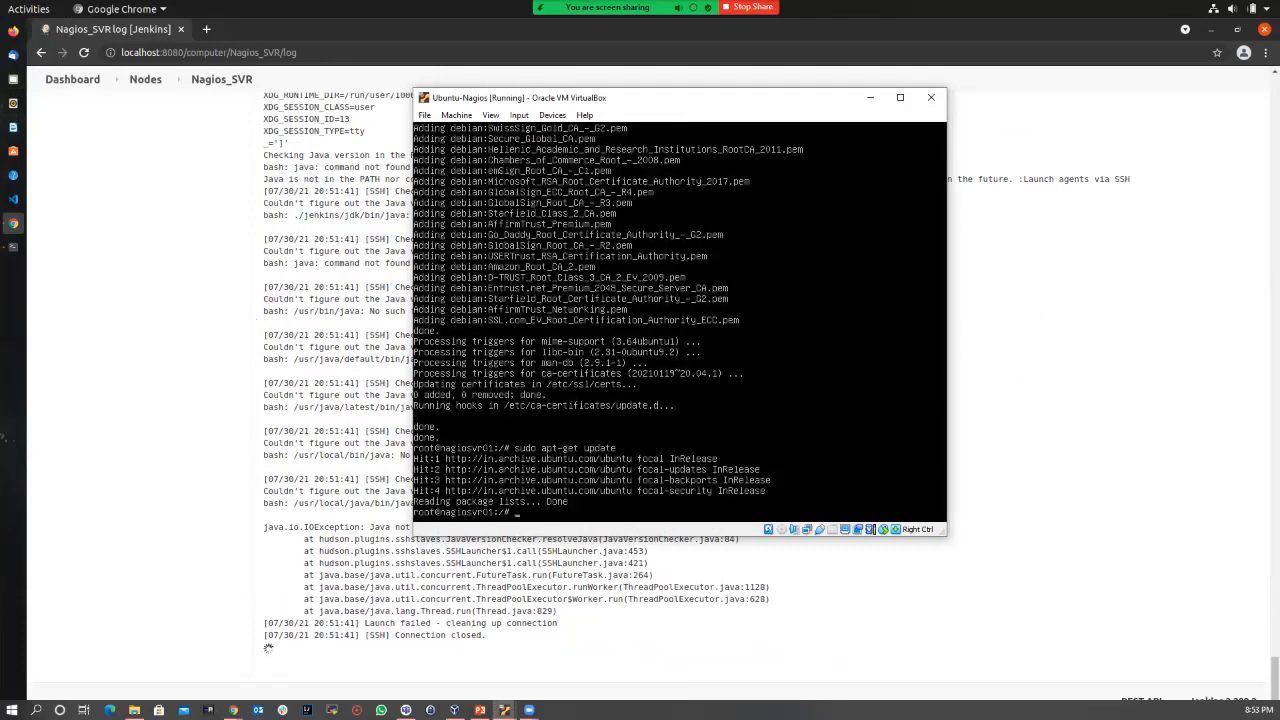
Step: Install openjdk-8-jdk with sudo apt install, confirm with y, and return to the Jenkins log
type("sudo apt install openjdk")
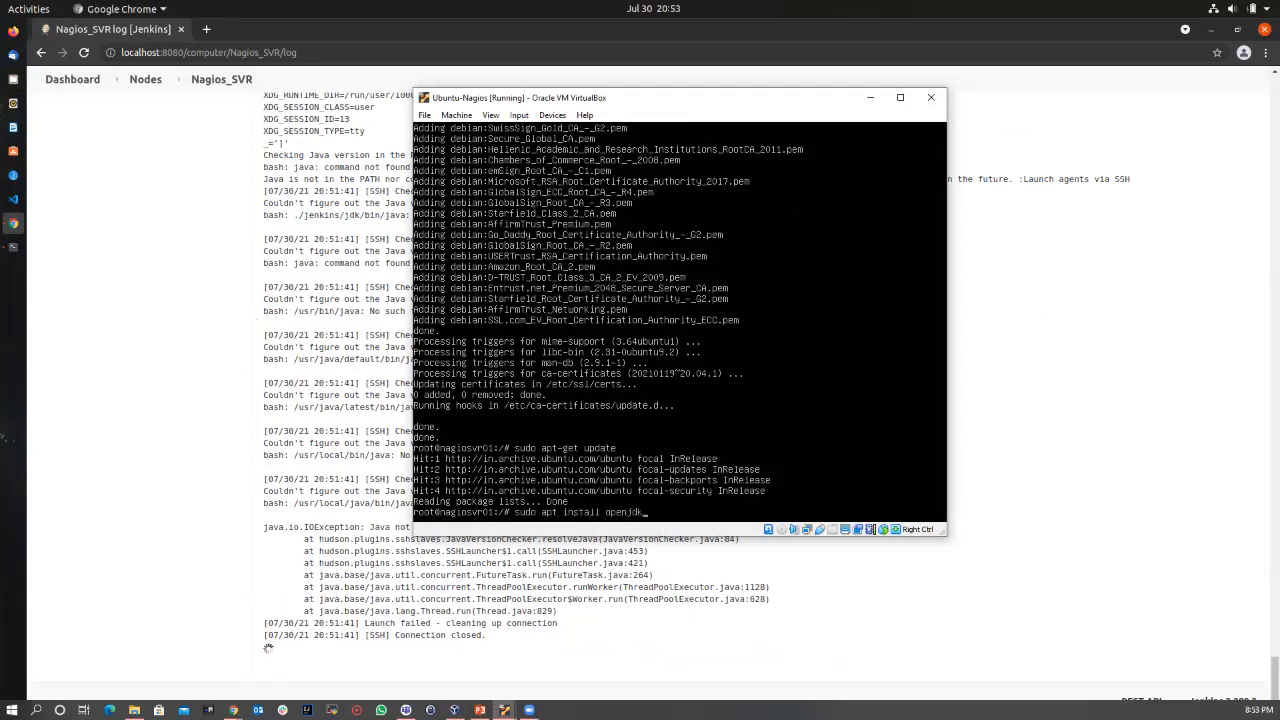
type("-8-jdk")
key("Return")
type("y")
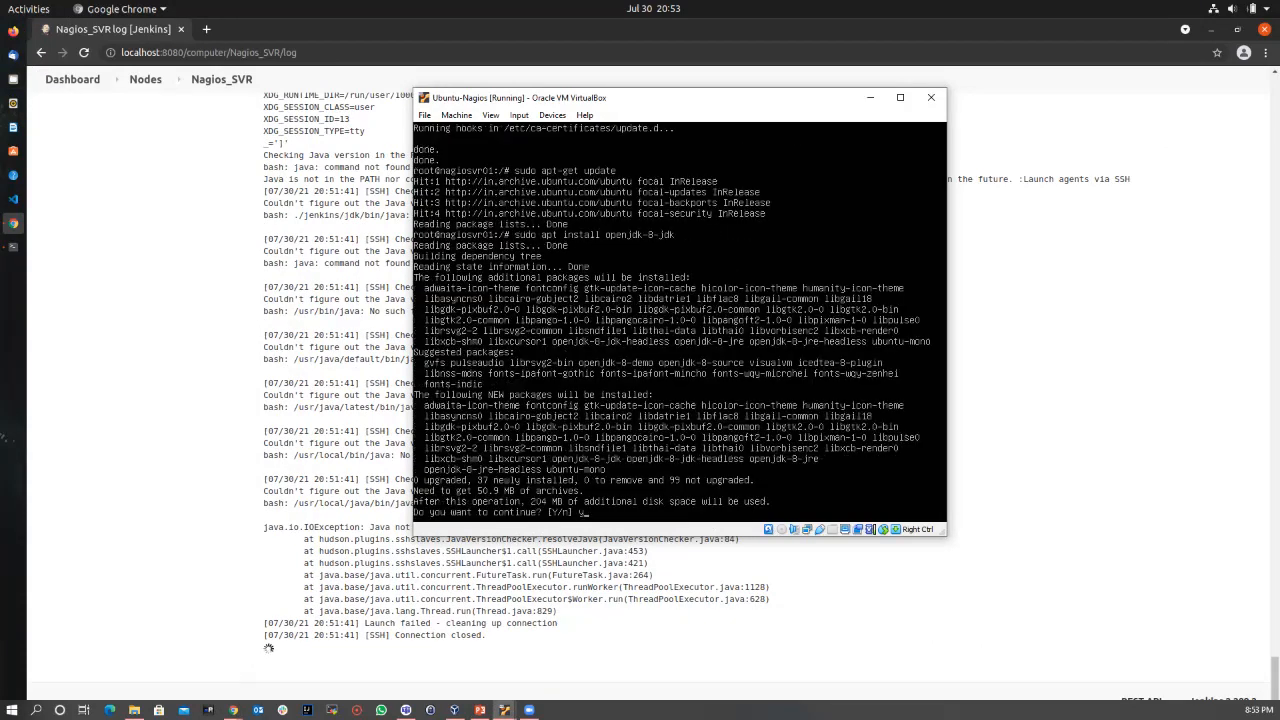
key("Return")
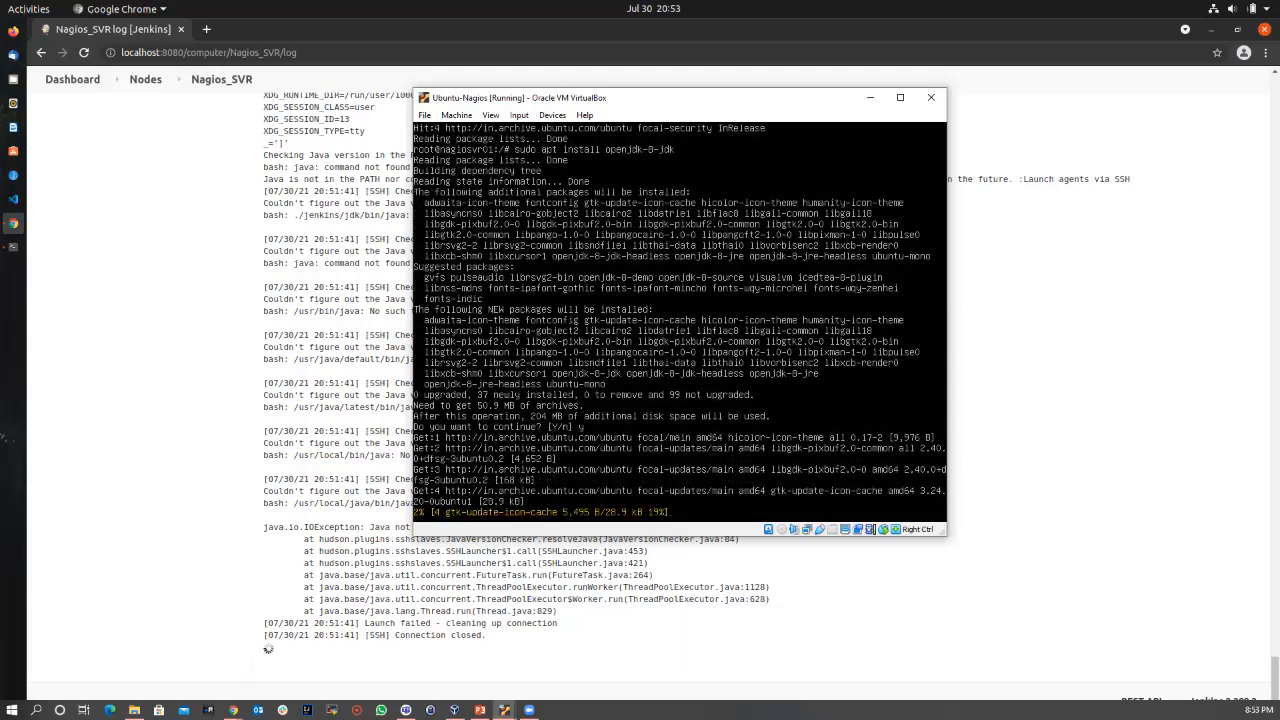
key("alt+Tab")
scroll(474, 308, "up", 10)
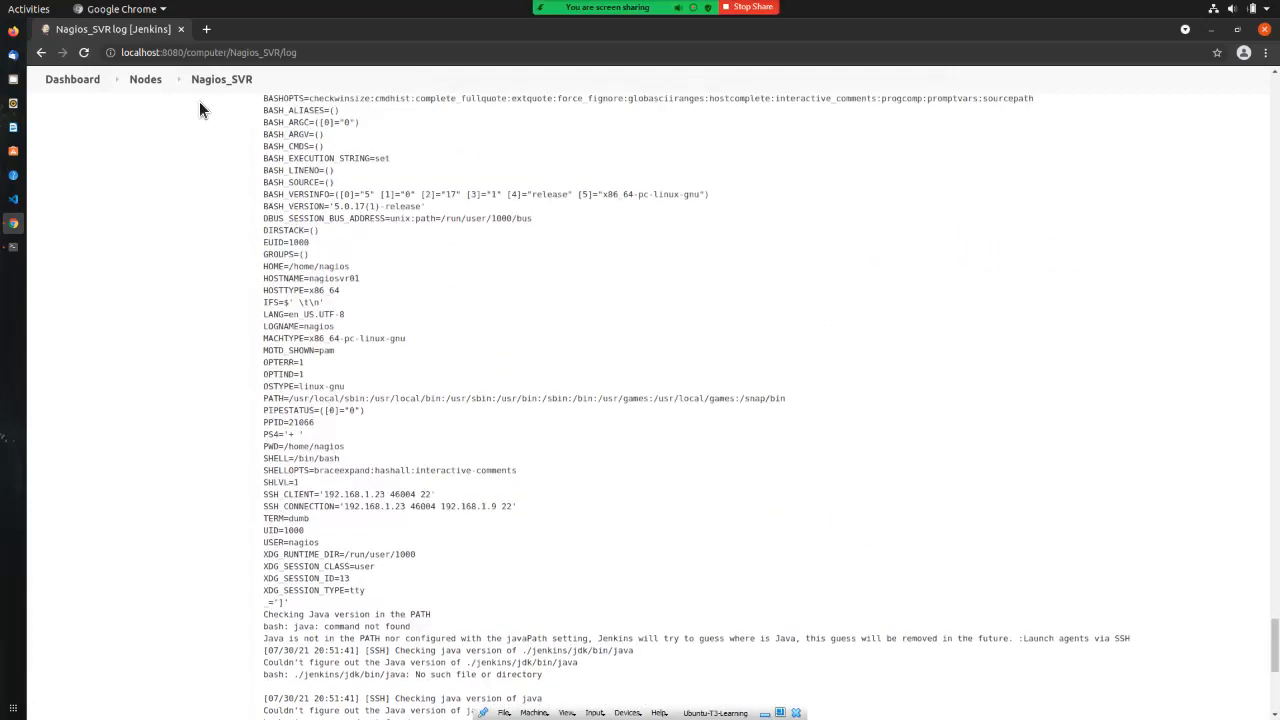
Step: Launch the Nagios_SVR agent, confirm it shows online in Nodes, then go to the Dashboard
left_click(150, 81)
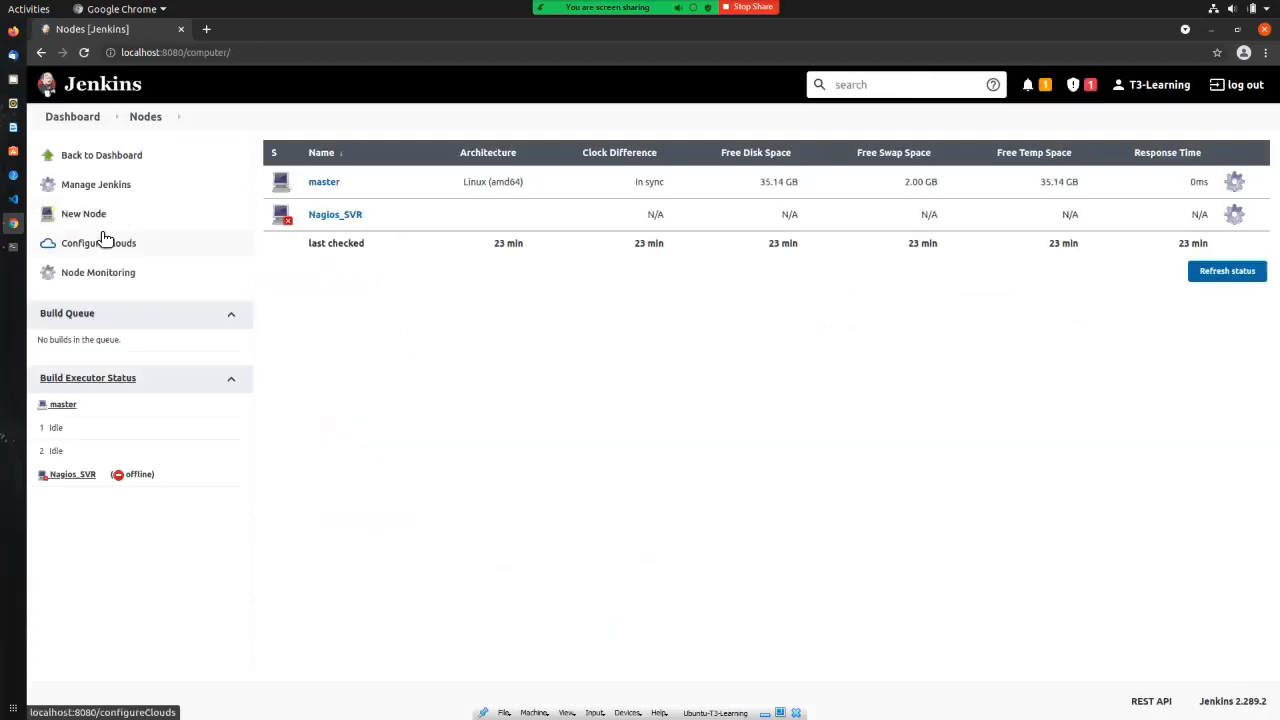
left_click(330, 216)
left_click(330, 218)
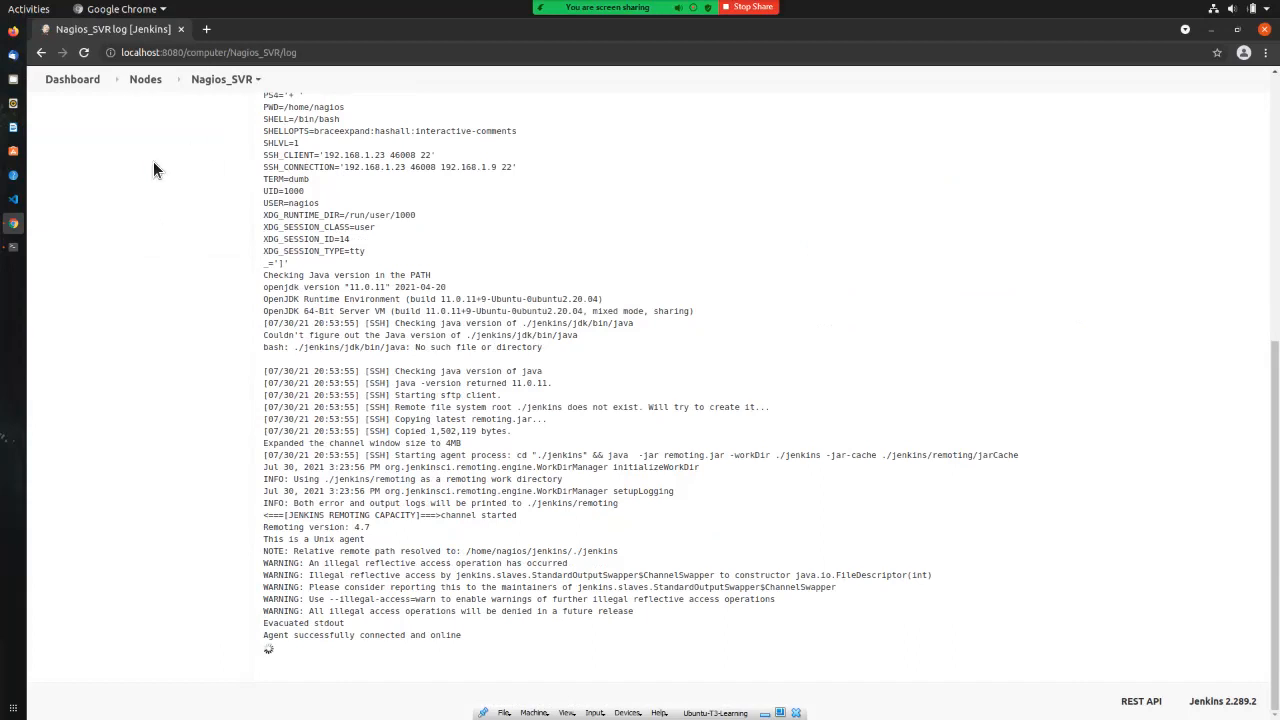
left_click(141, 85)
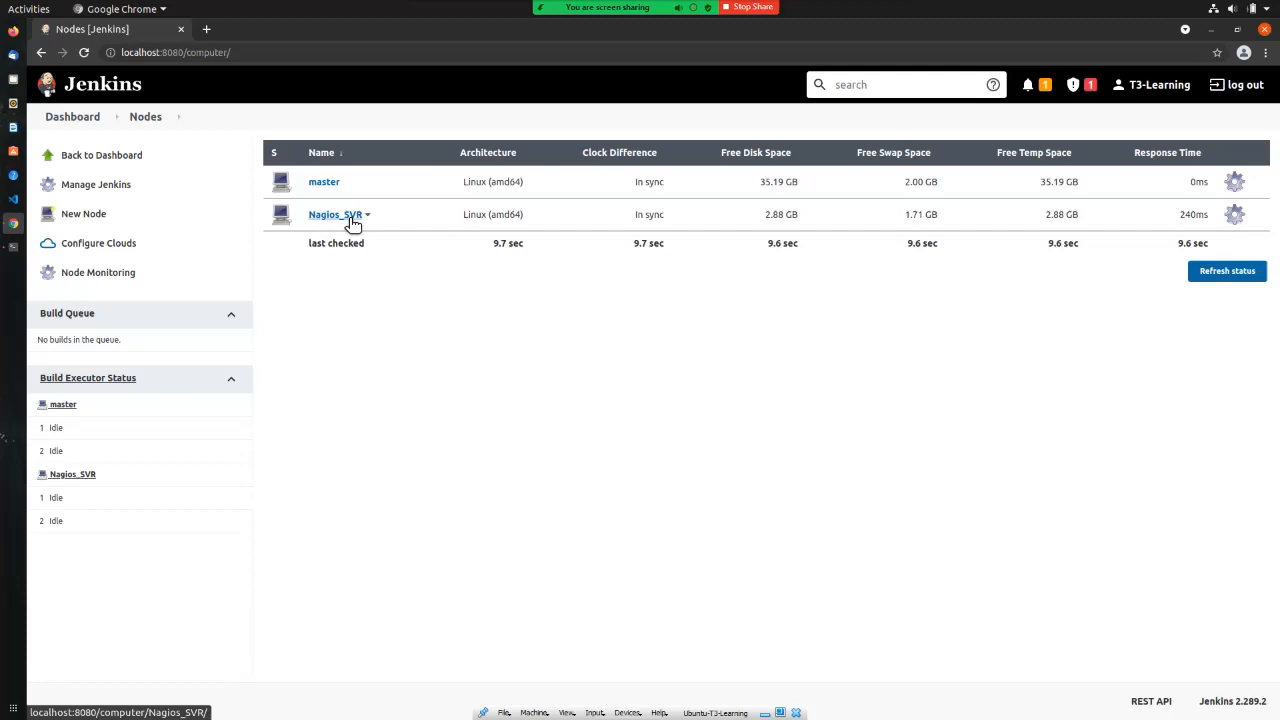
left_click(70, 120)
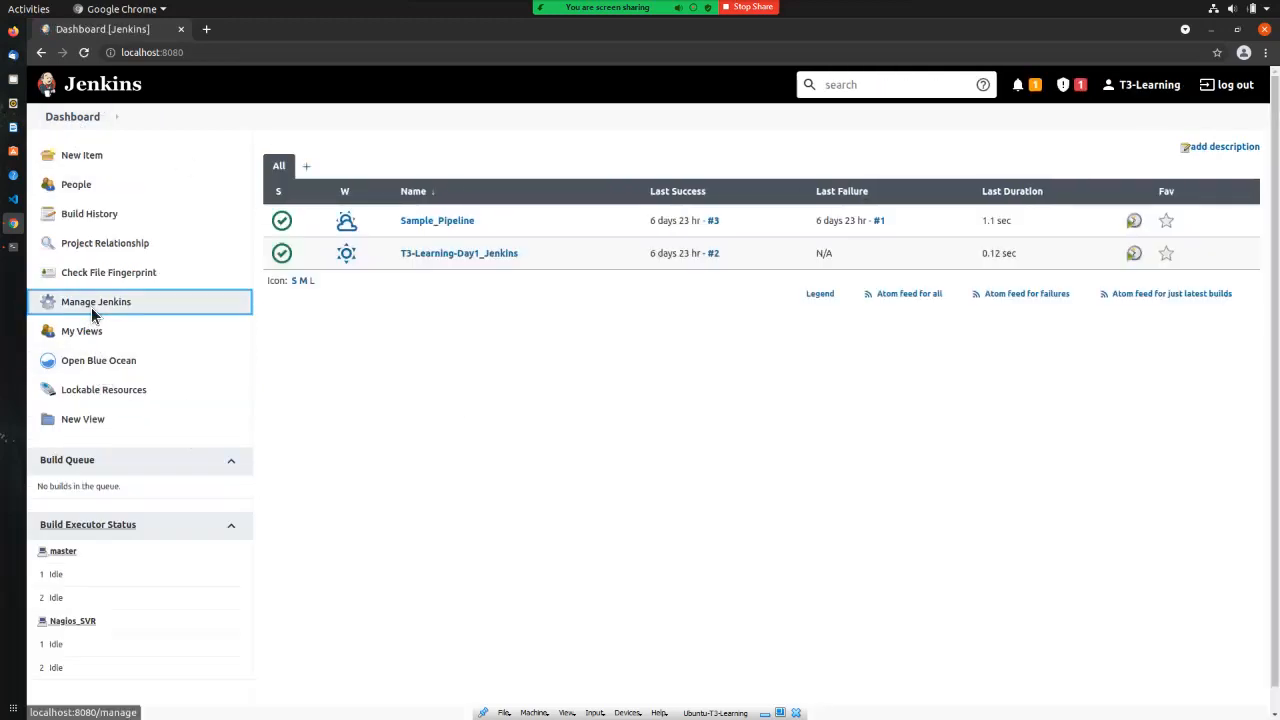
Step: View Manage Jenkins > Manage Nodes and Clouds, then return to the Dashboard
left_click(91, 310)
left_click(1095, 318)
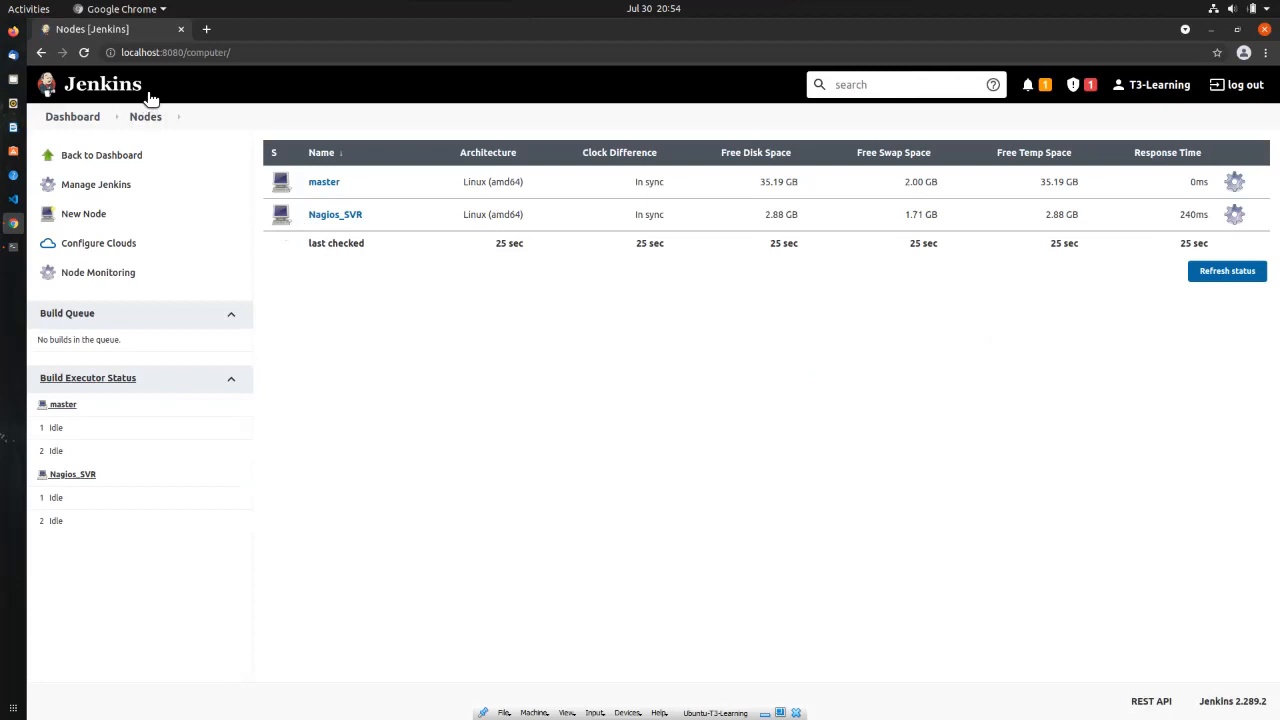
left_click(76, 116)
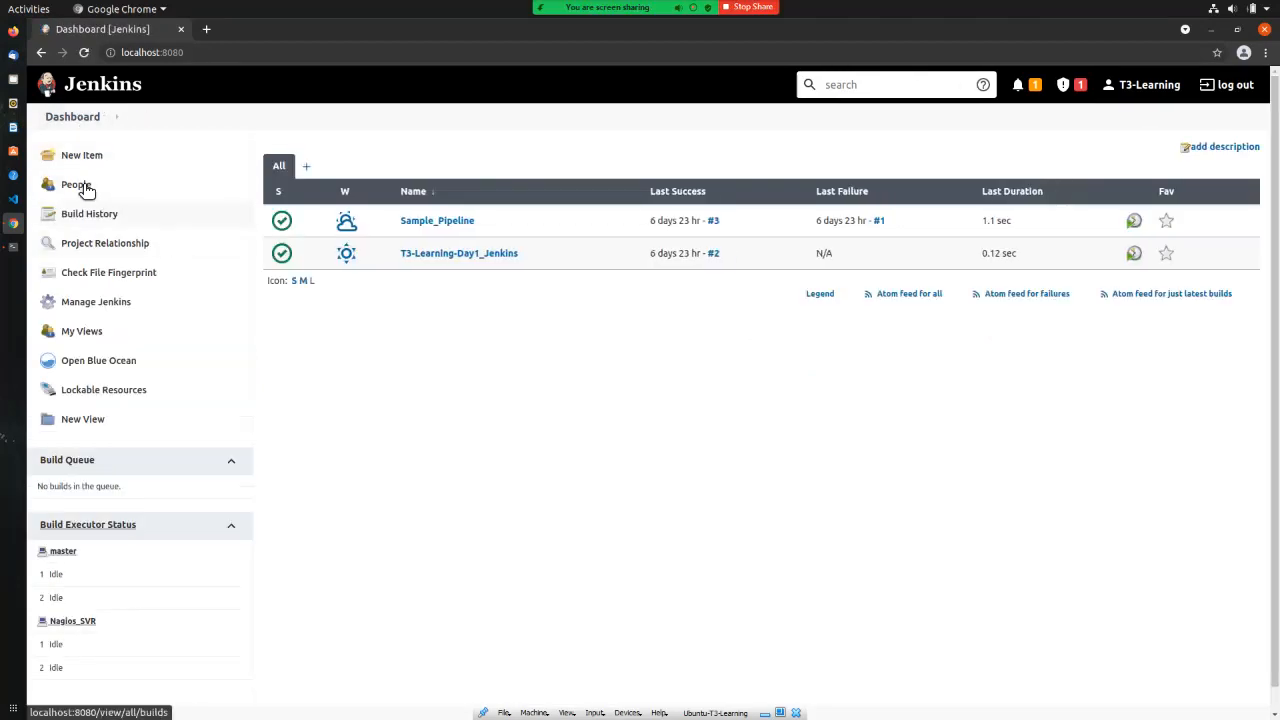
Step: Create a new Freestyle project named Node_Monitorning
left_click(80, 158)
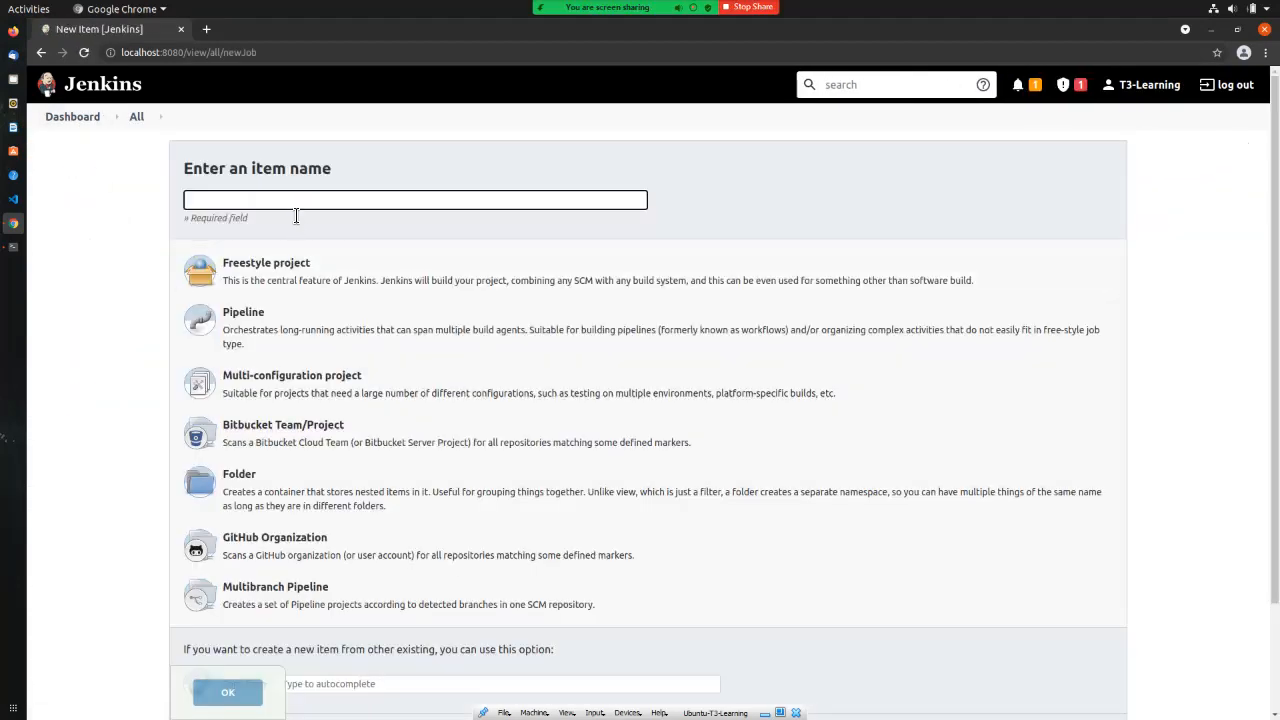
type("Node")
key("BackSpace")
key("BackSpace")
type("de_Muti")
key("BackSpace")
key("BackSpace")
key("BackSpace")
type("onitorning")
key("Tab")
scroll(296, 216, "down", 3)
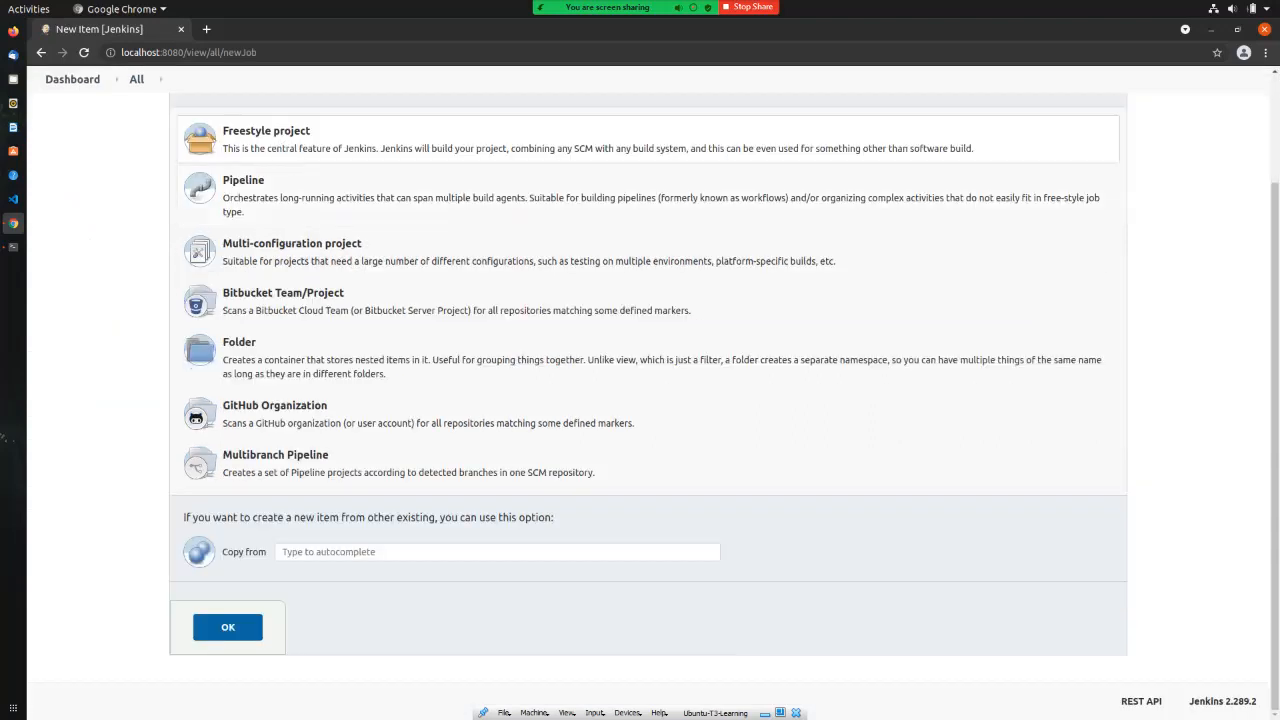
left_click(228, 627)
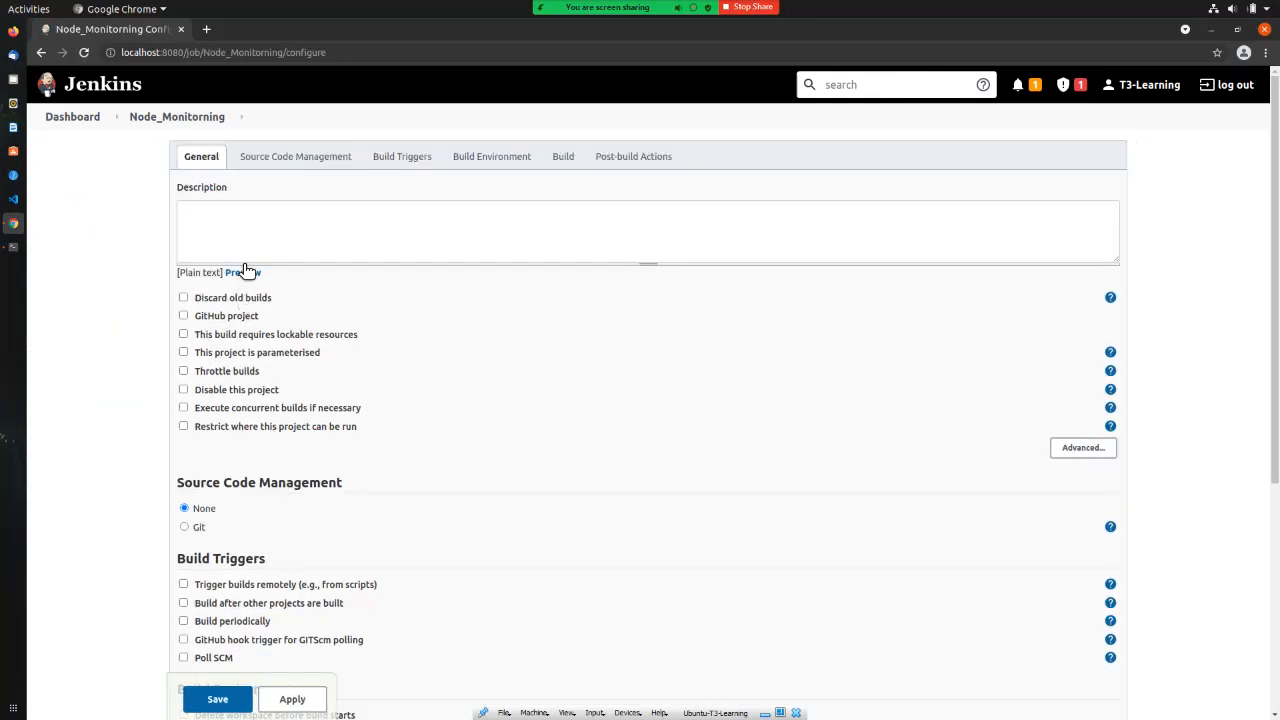
Step: Enter the job description 'Node Monitorning'
left_click(242, 241)
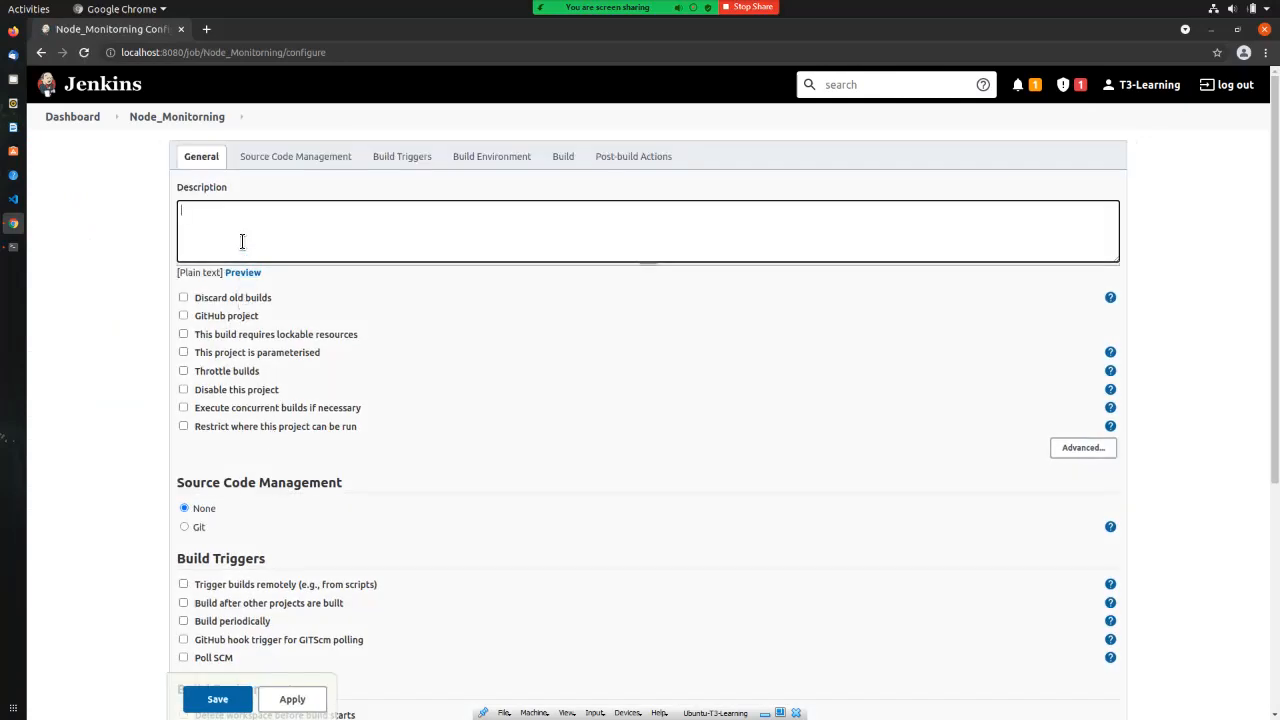
type("NOde")
key("BackSpace")
key("BackSpace")
key("BackSpace")
key("BackSpace")
type("ode MOn")
key("BackSpace")
type("onitorning")
key("Tab")
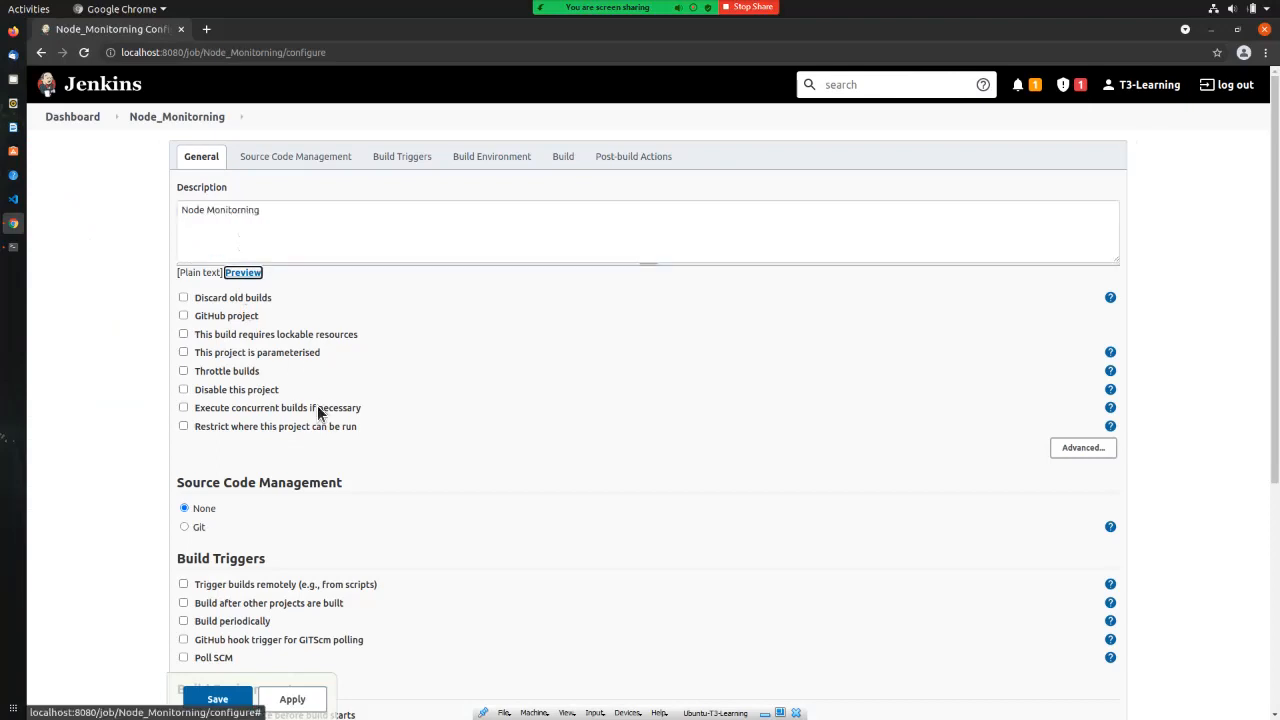
Step: Add an Execute shell build step running 'ping 192.168.1.9', then apply and save
scroll(317, 405, "down", 2)
scroll(648, 420, "down", 5)
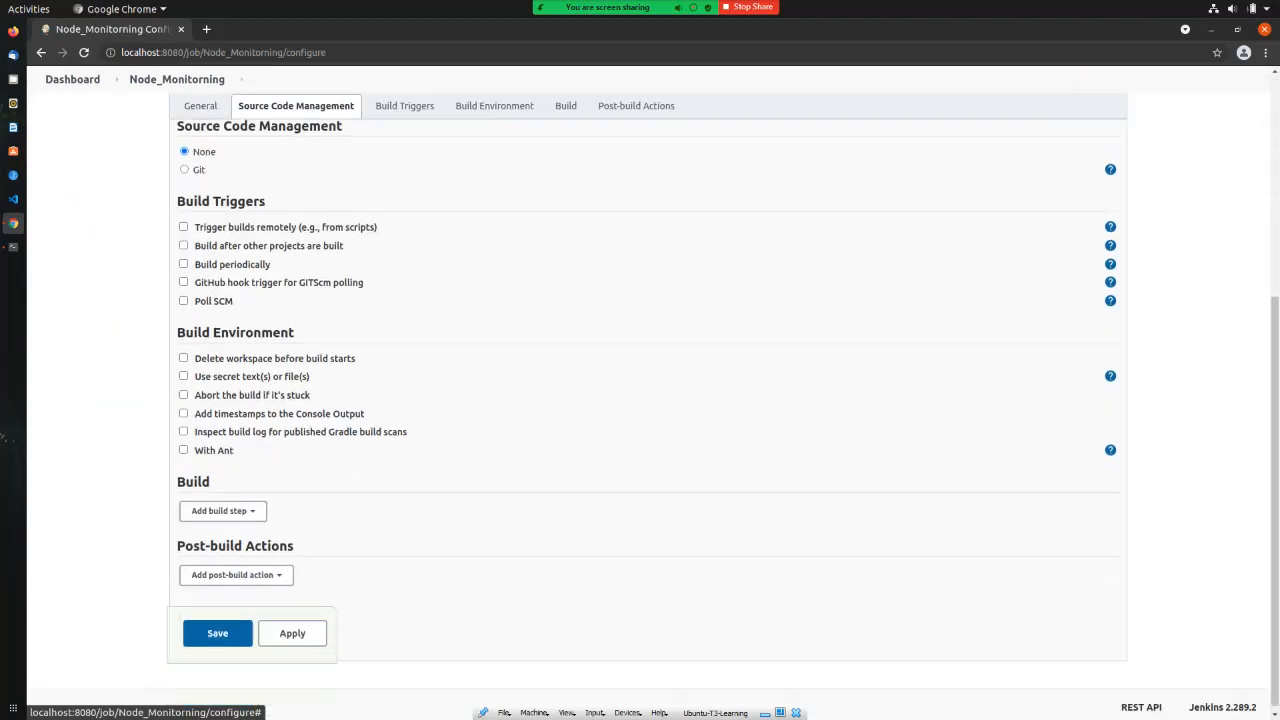
left_click(222, 504)
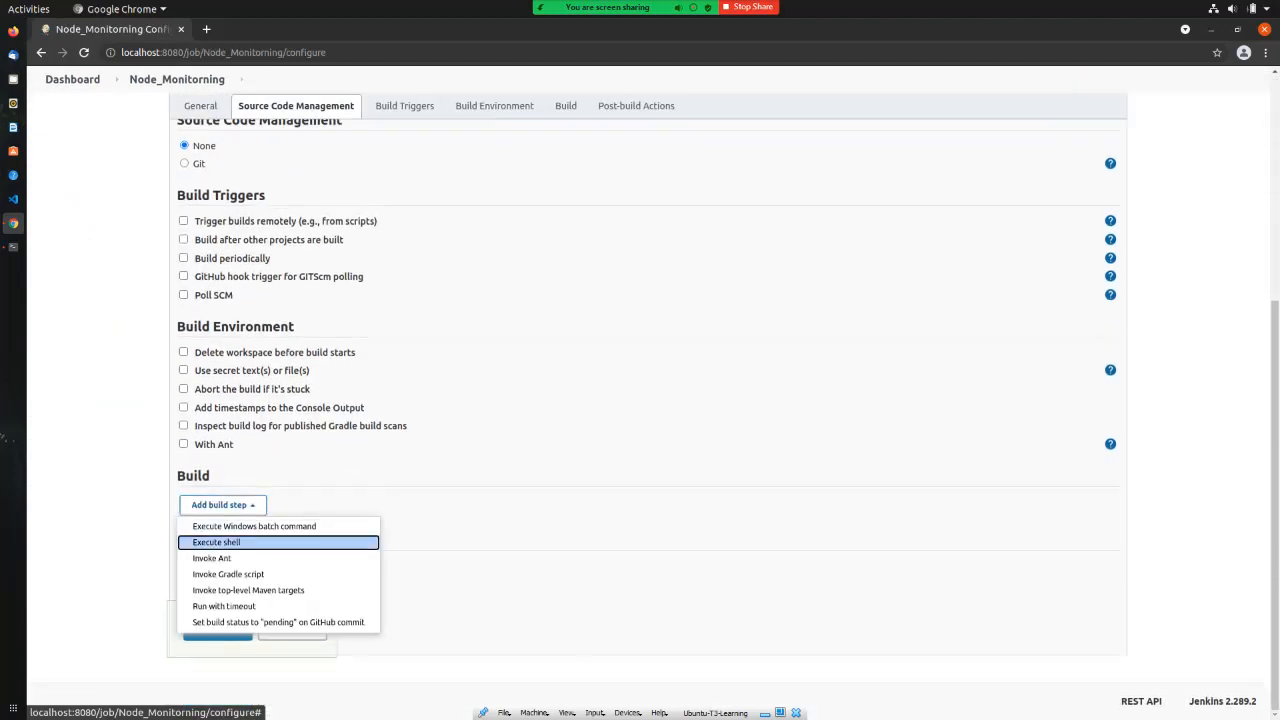
left_click(216, 542)
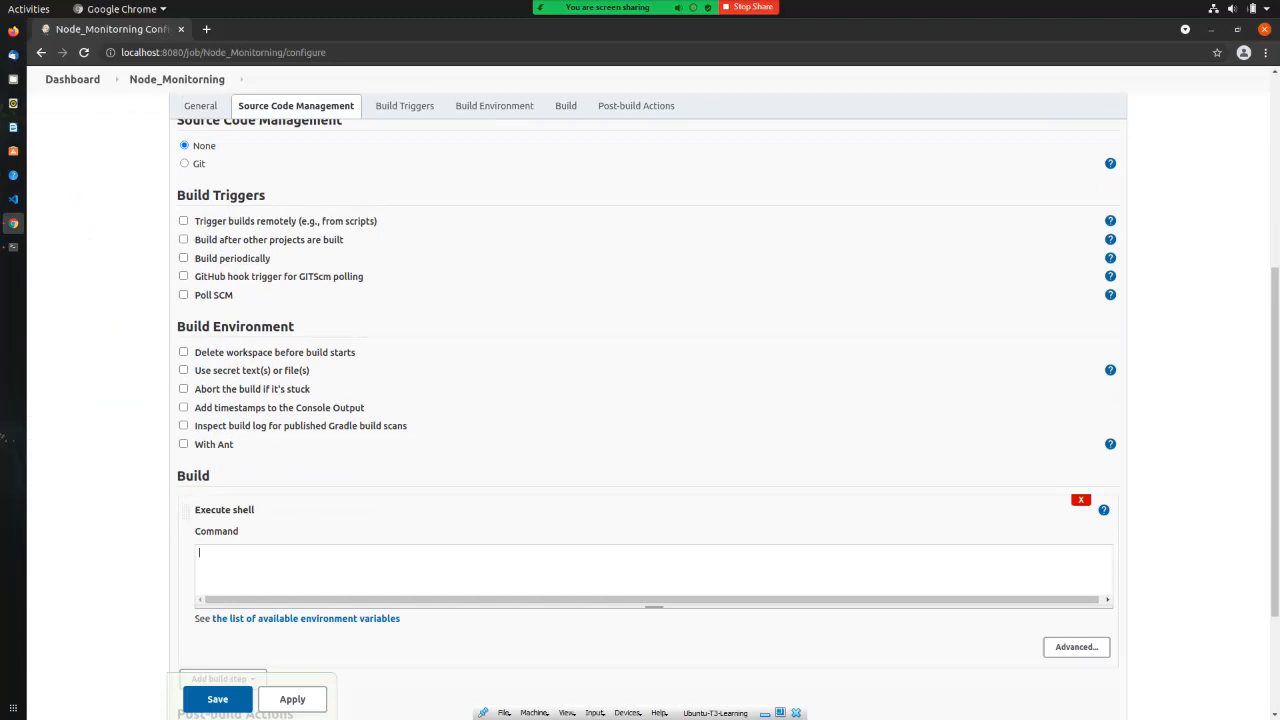
type("ping")
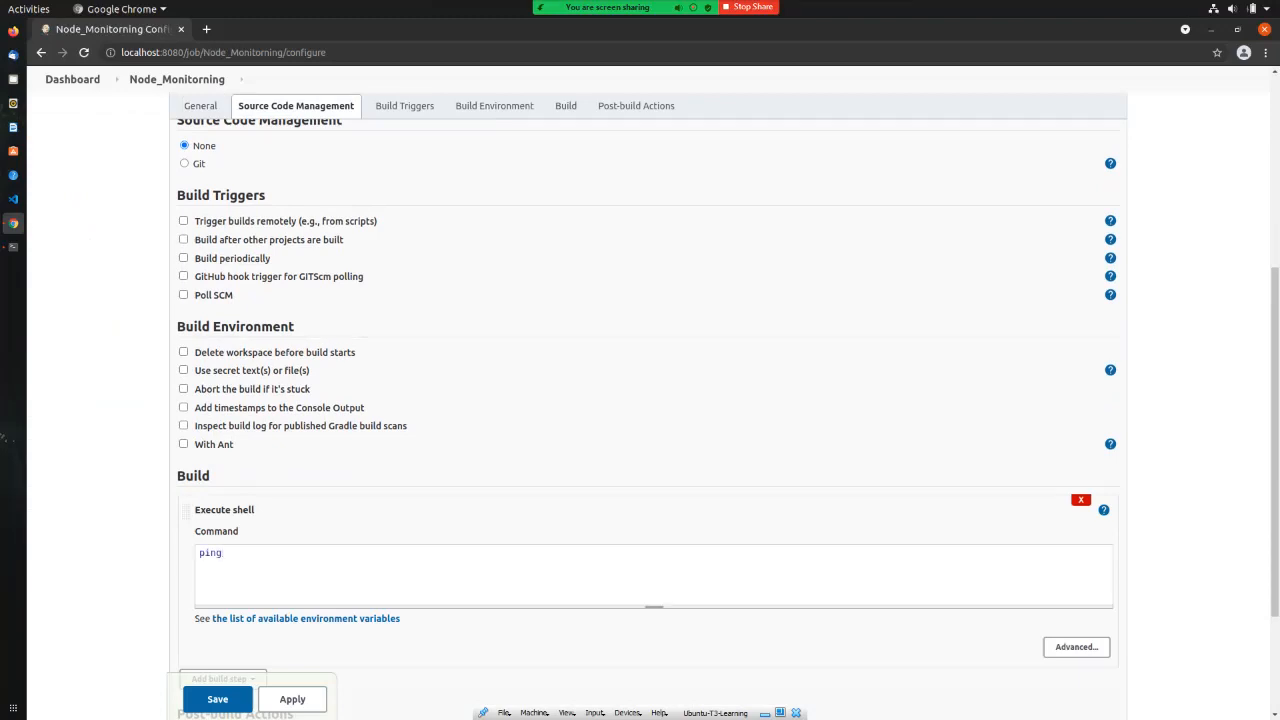
type(" 192.168.1.9")
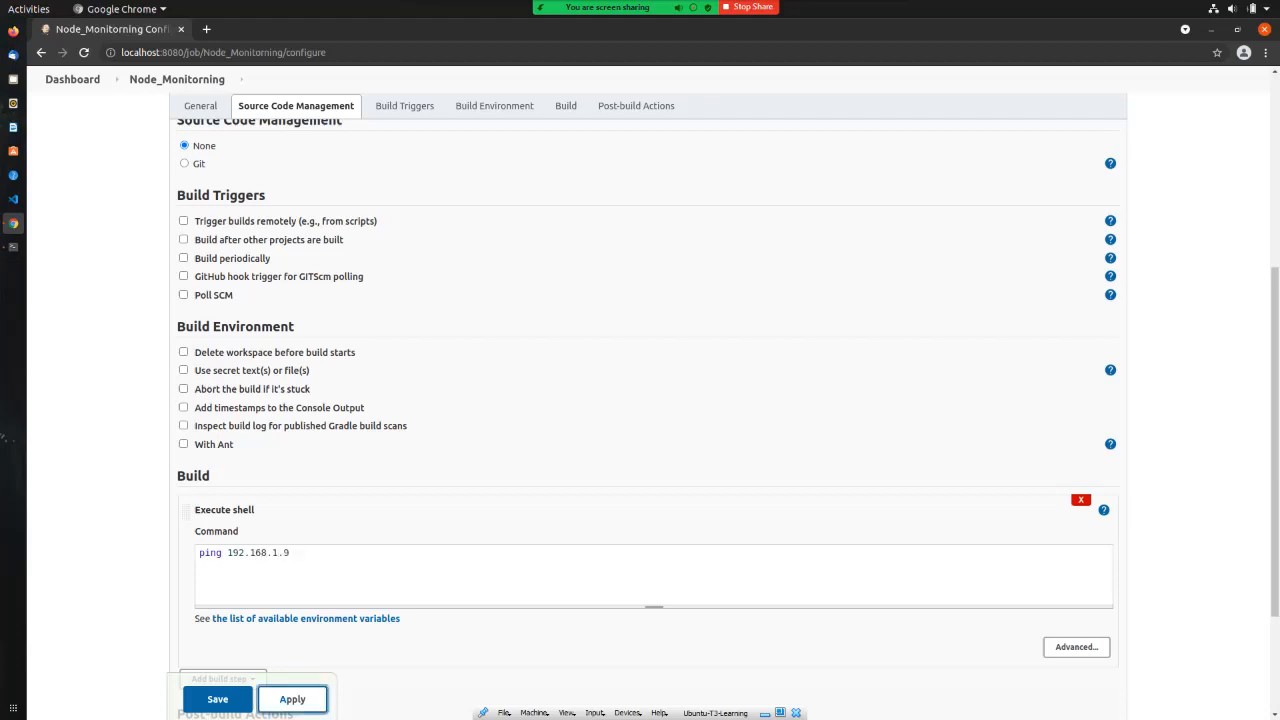
left_click(292, 699)
left_click(217, 699)
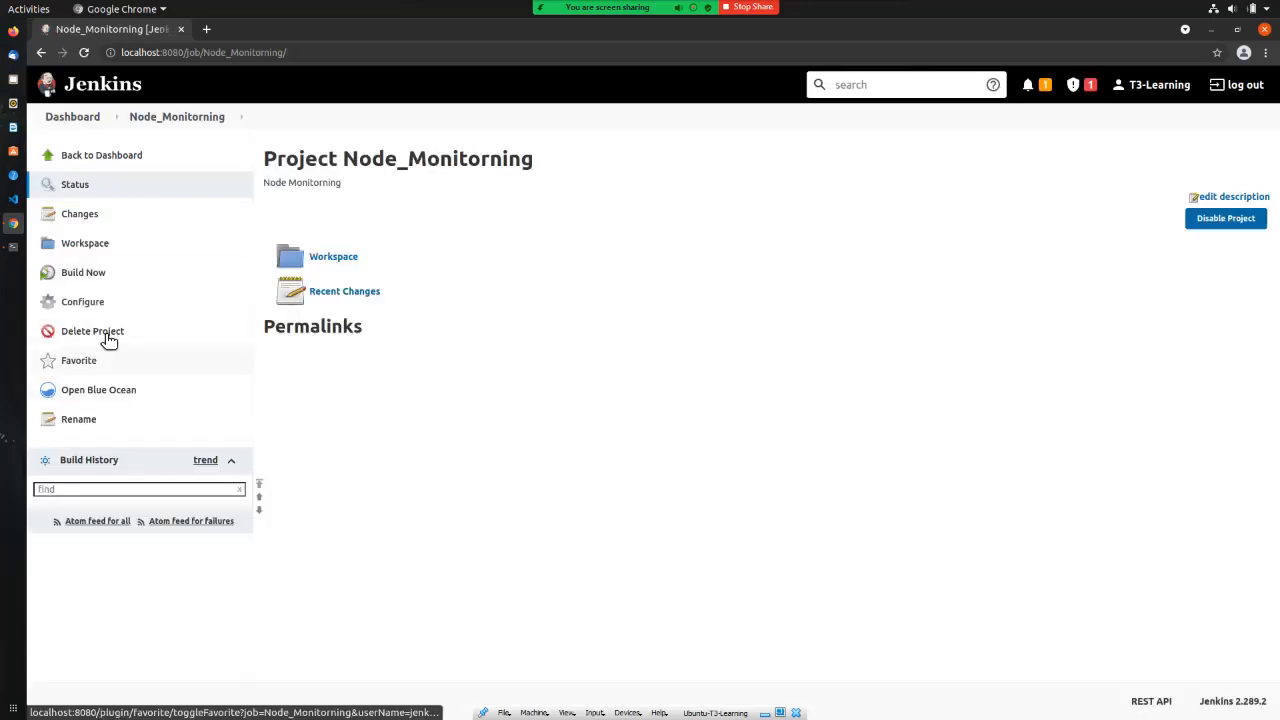
Step: Build Node_Monitorning and open build #1's console showing ping replies from 192.168.1.9
left_click(88, 280)
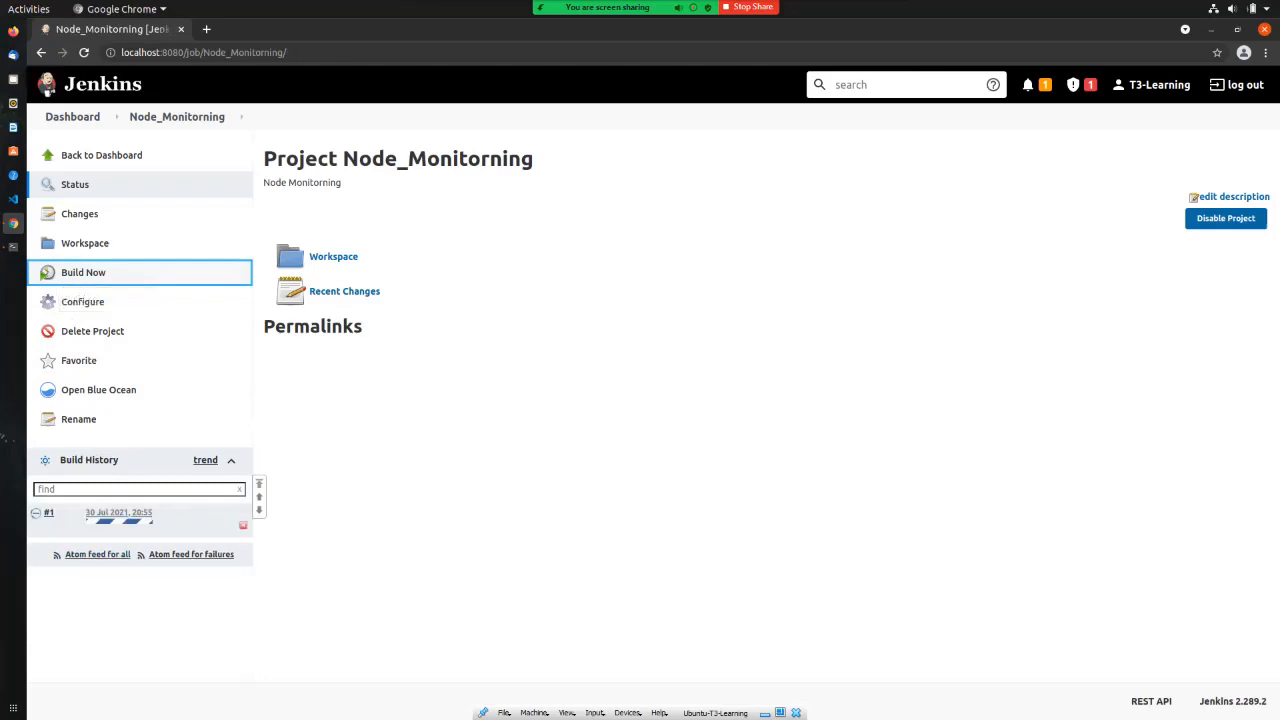
left_click(115, 521)
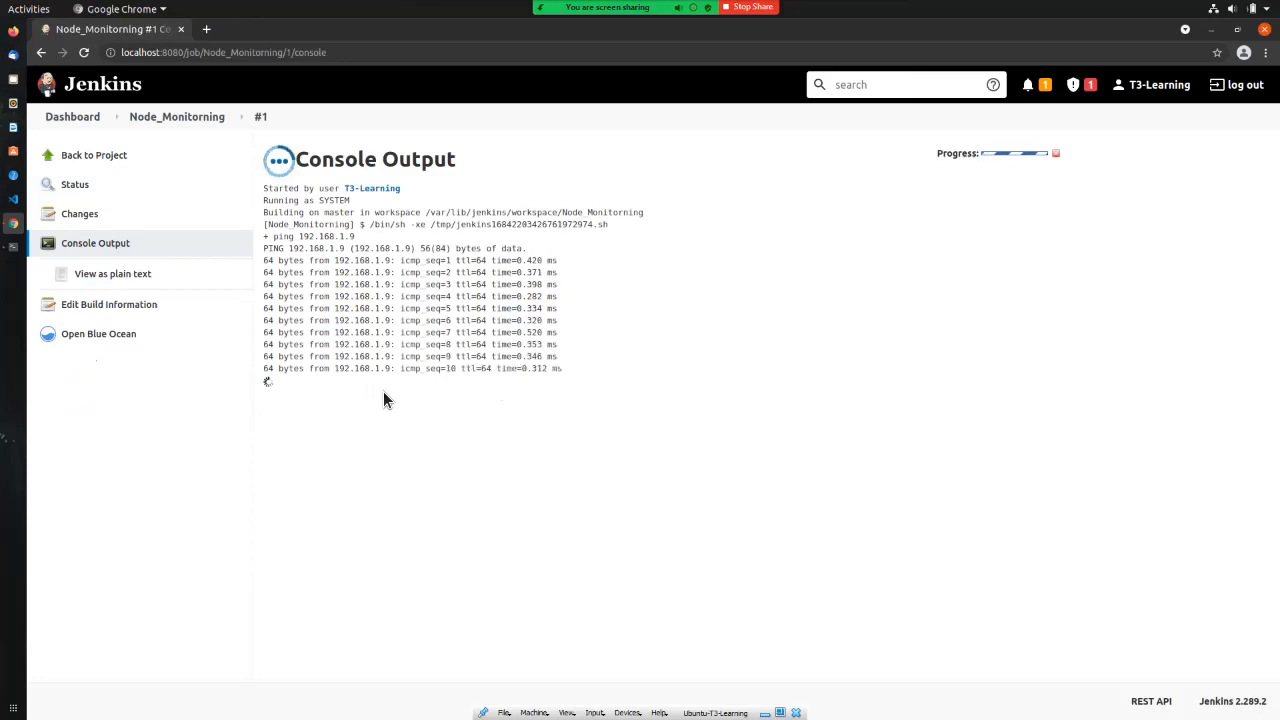
Step: Return to the Node_Monitorning project page, then leave full screen to reach the Ubuntu-Nagios VM
left_click(108, 157)
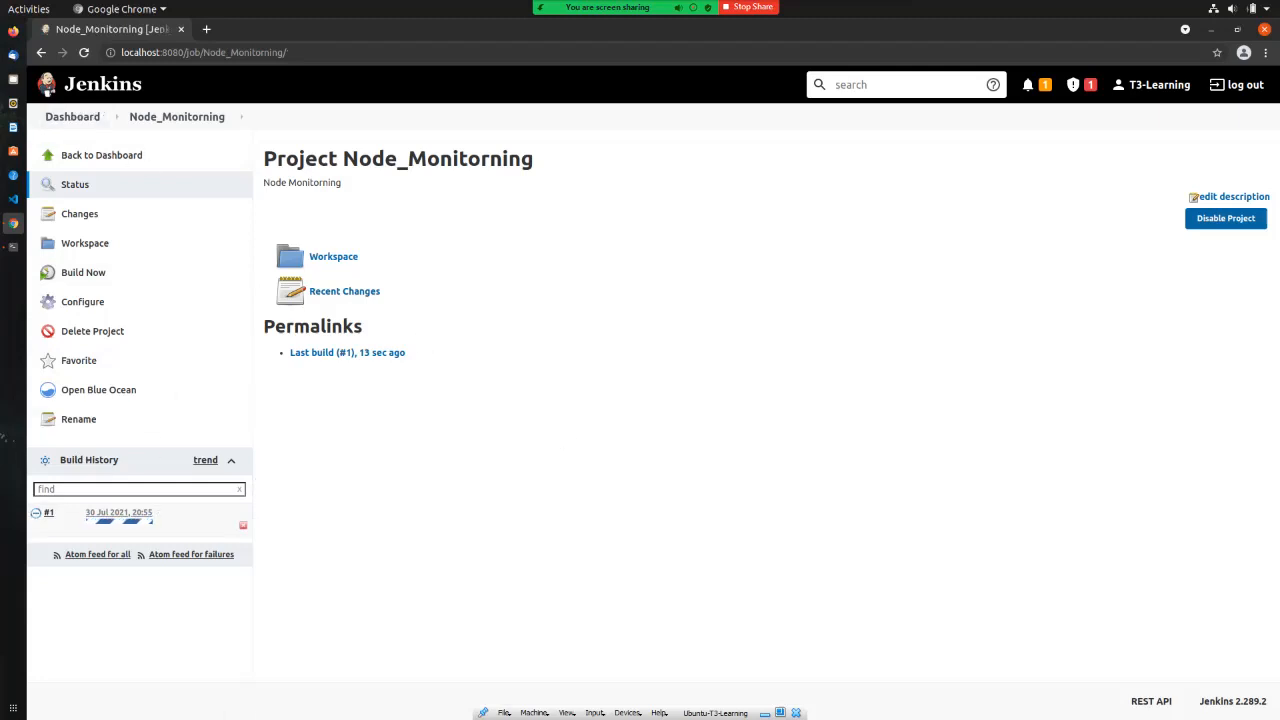
key("alt+Tab")
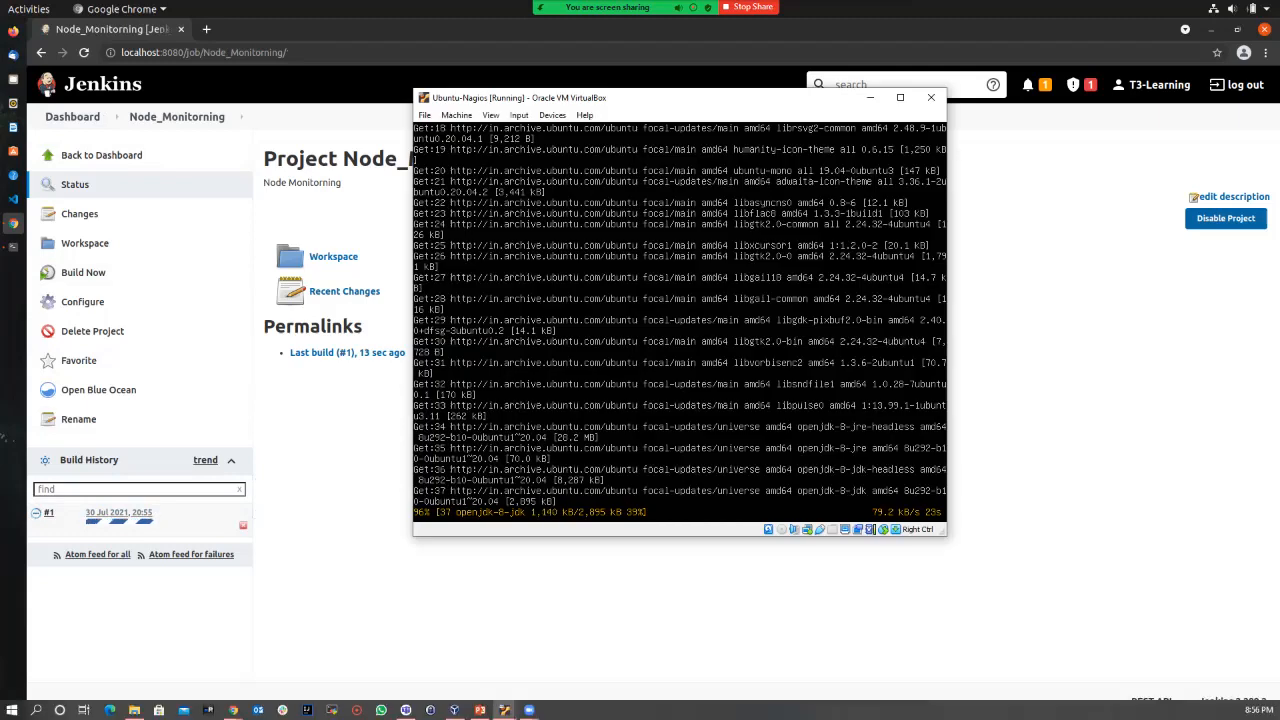
Step: Power off the Ubuntu-Nagios VM and view build #1's console showing Destination Host Unreachable
left_click(424, 115)
left_click(440, 188)
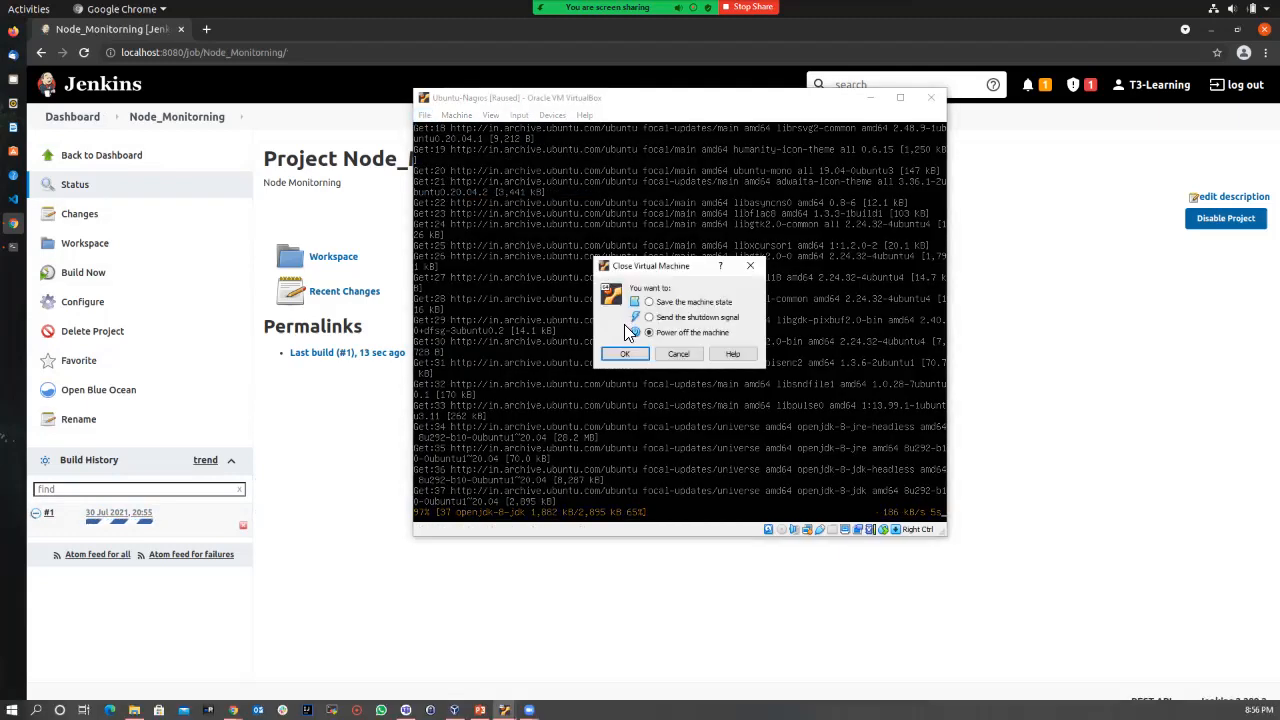
left_click(628, 356)
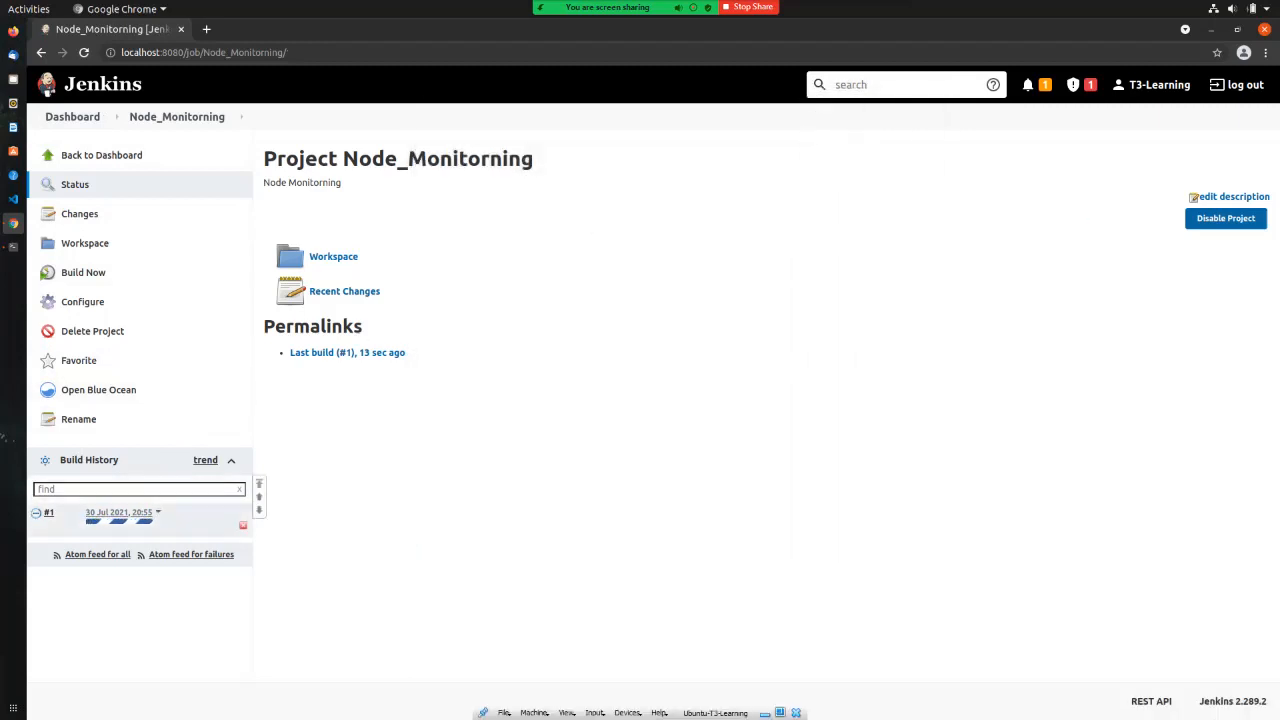
left_click(120, 521)
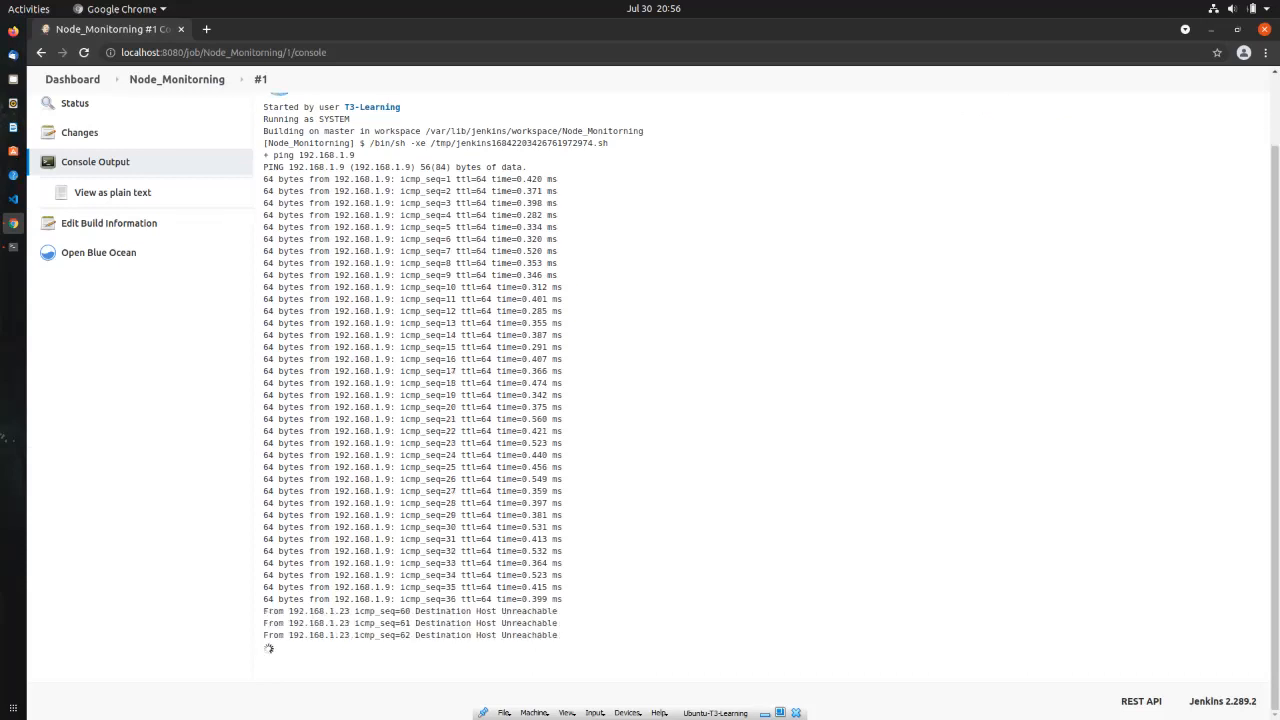
left_click_drag(263, 611, 558, 611)
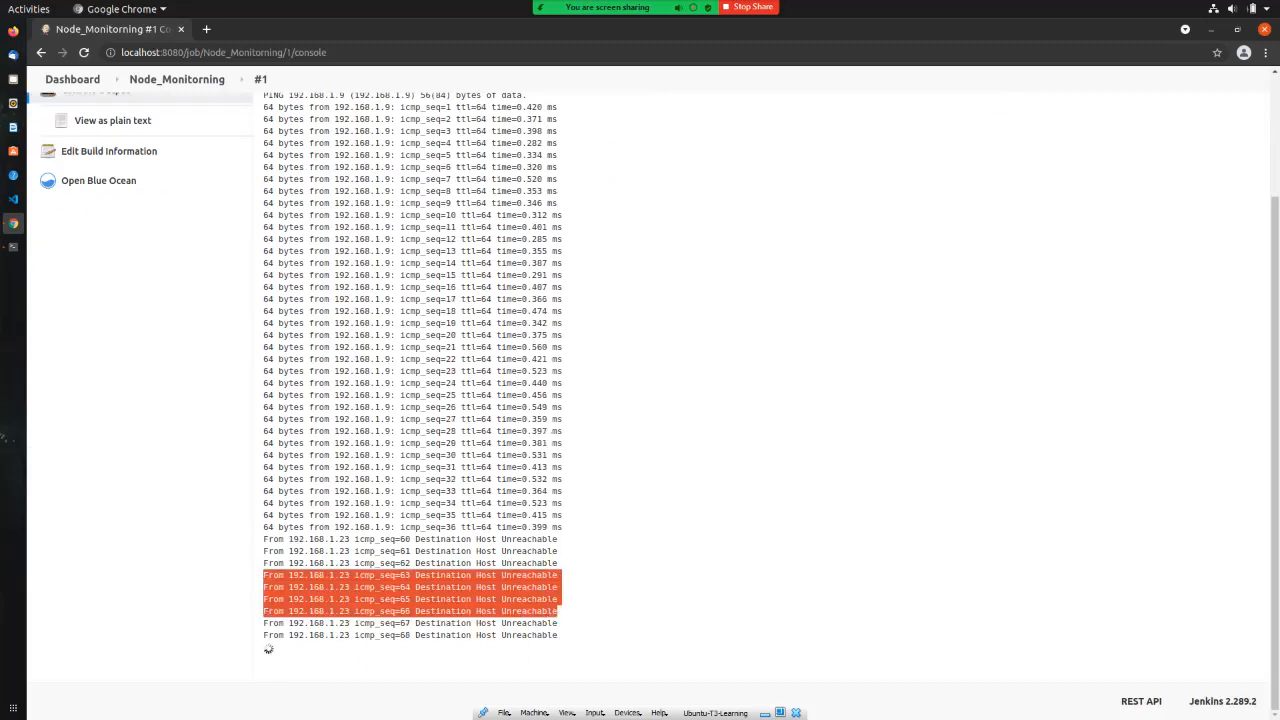
scroll(137, 214, "up", 3)
left_click(92, 145)
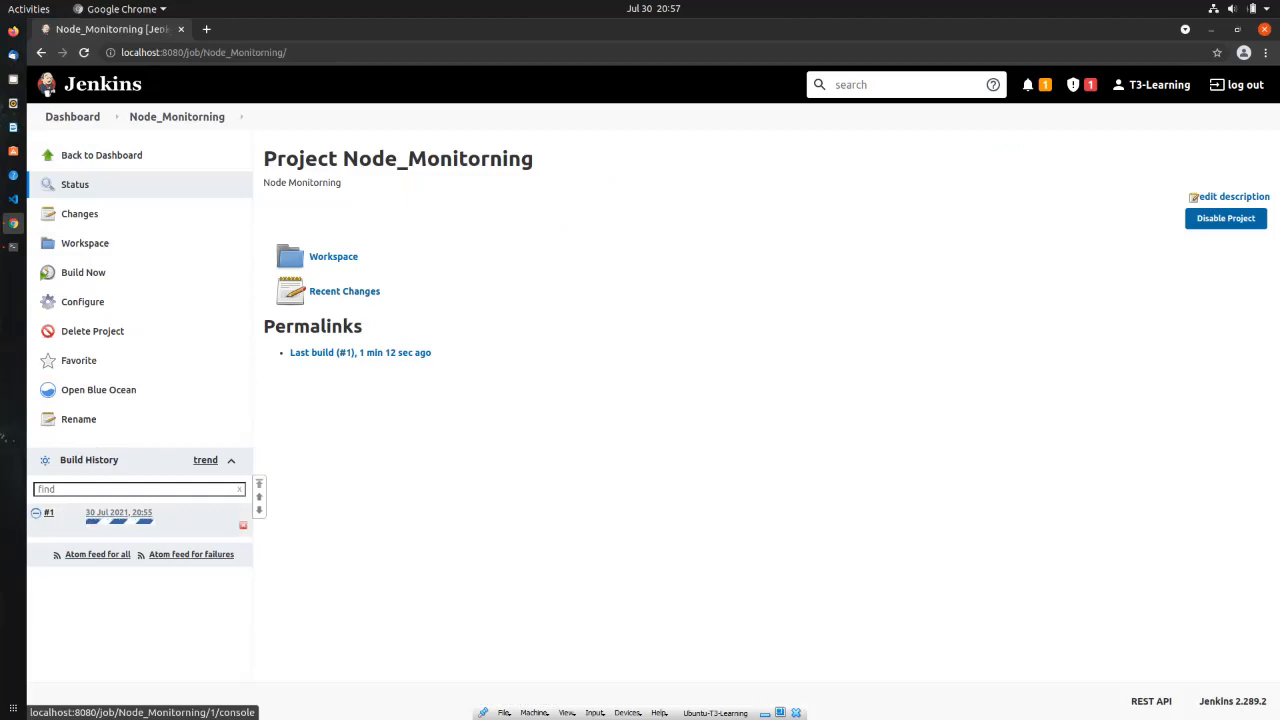
Step: Abort the running Node_Monitorning build #1 from the project page and confirm
left_click(119, 520)
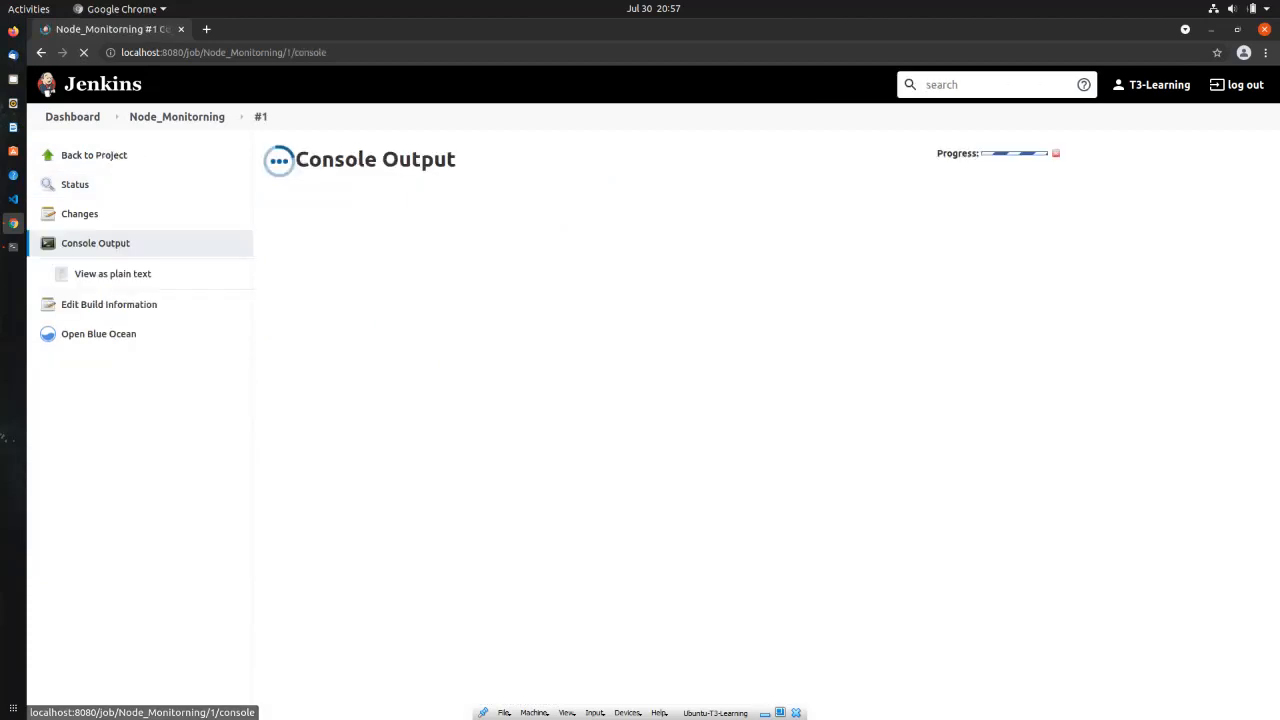
left_click(171, 79)
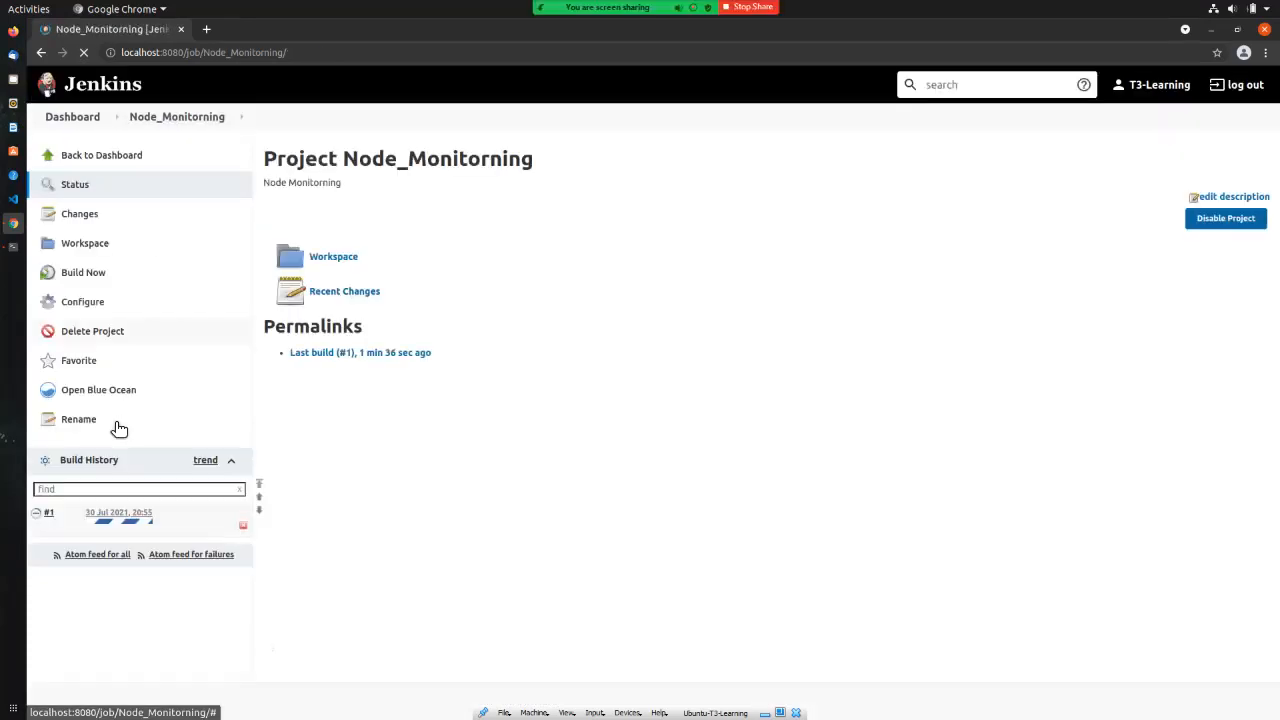
left_click(243, 525)
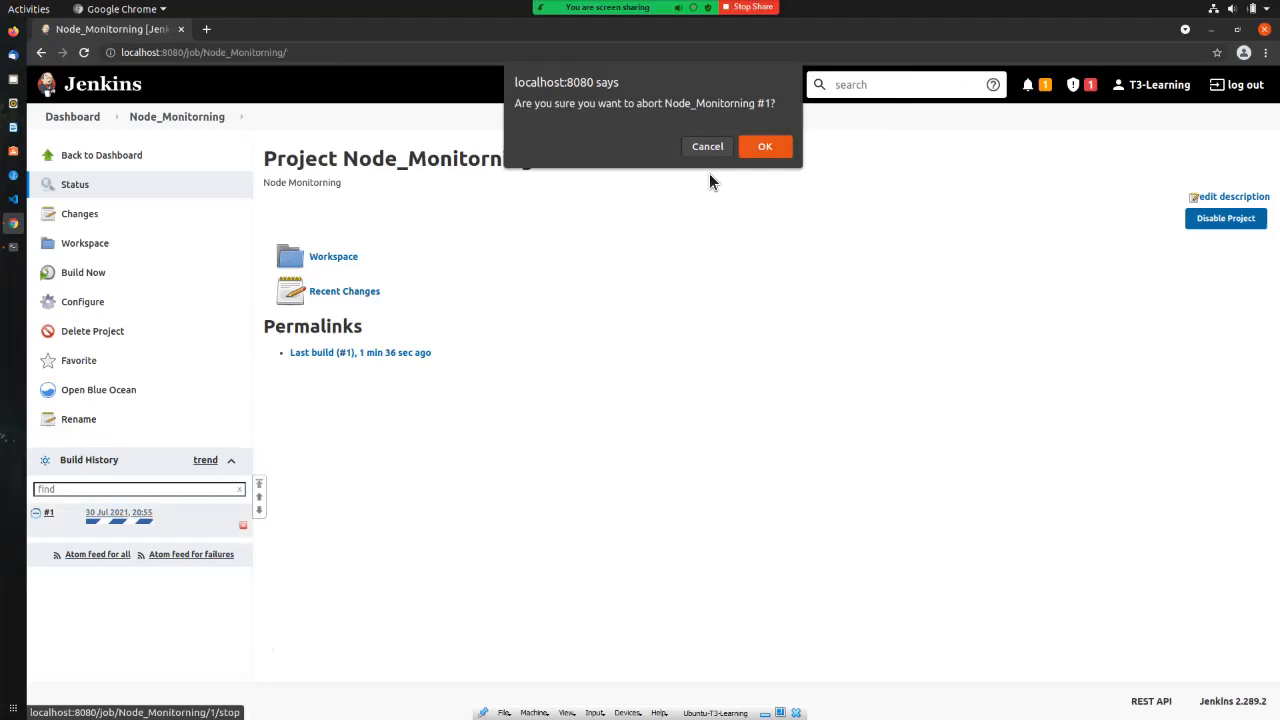
left_click(763, 153)
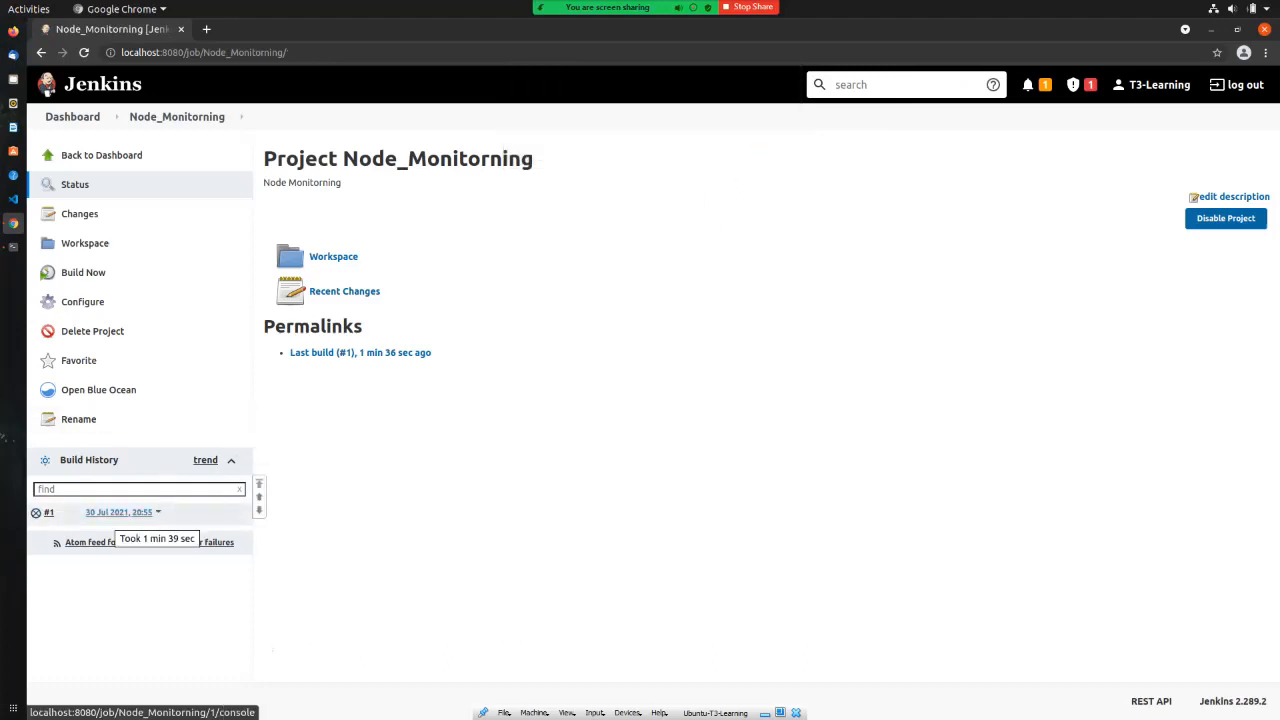
Step: Review build #1's console ending in Terminated and Finished: ABORTED, highlighting who aborted it
left_click(36, 513)
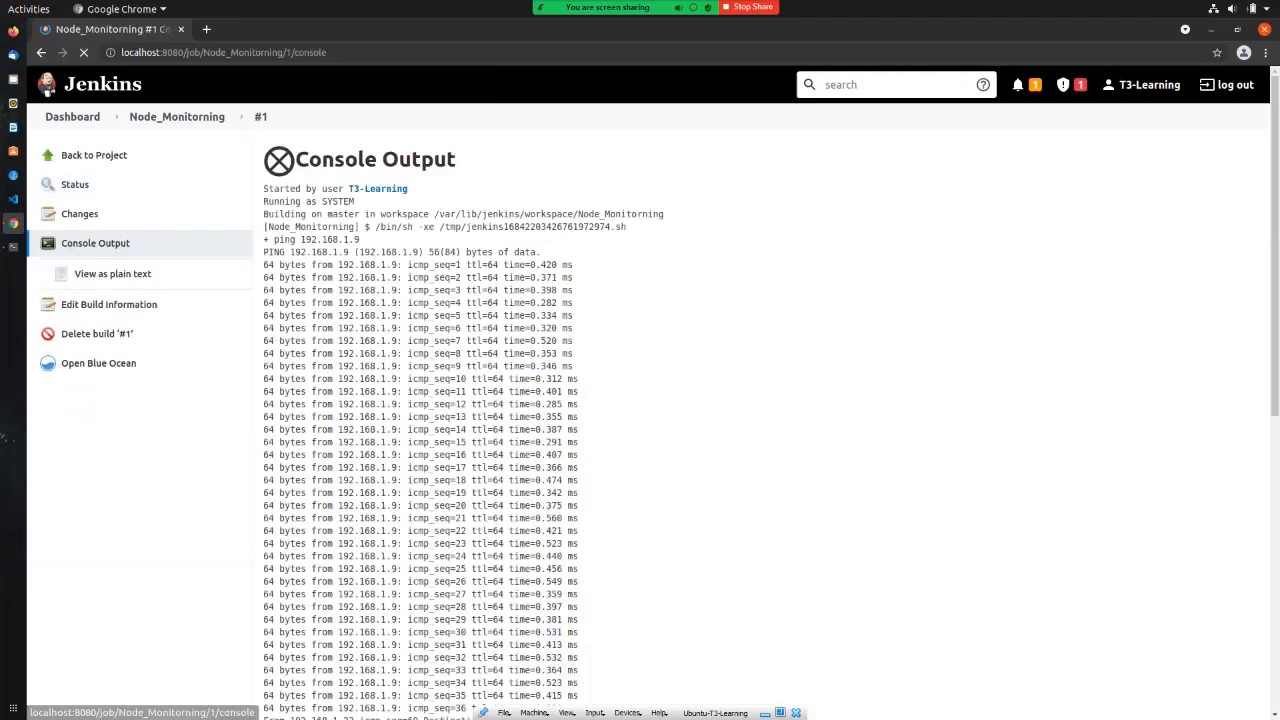
scroll(575, 448, "down", 6)
scroll(577, 448, "down", 5)
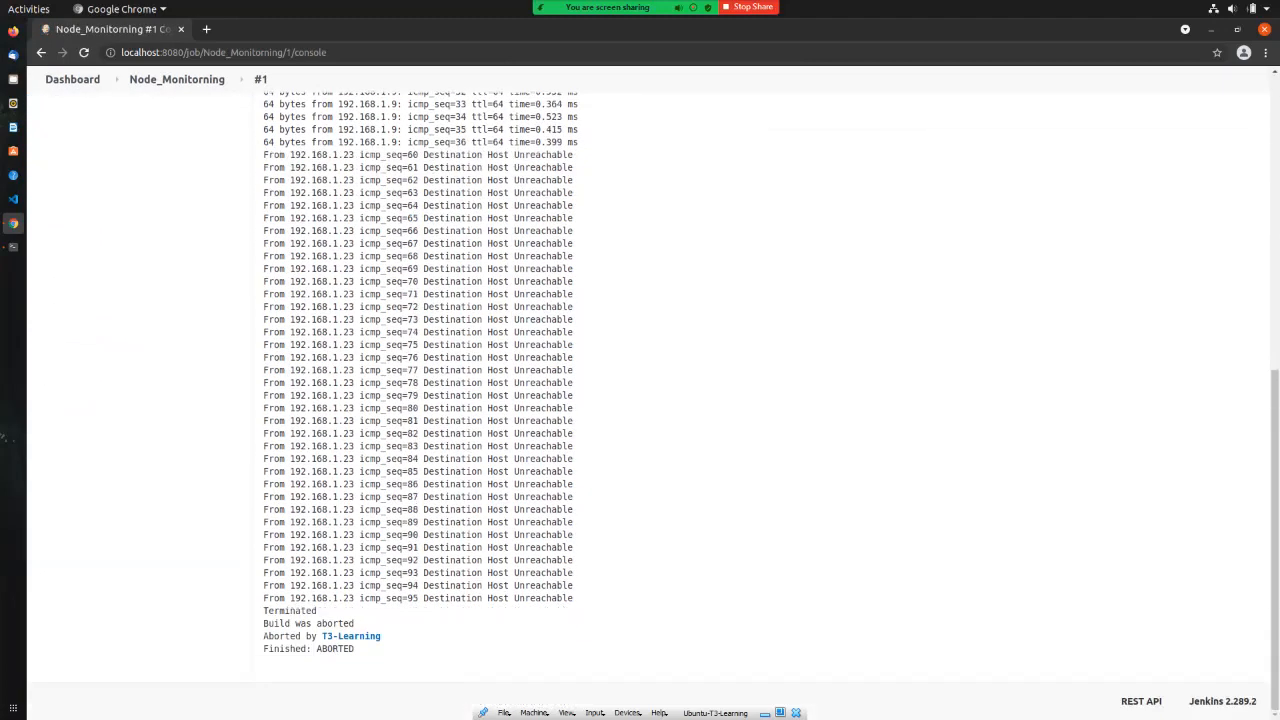
left_click_drag(263, 637, 265, 92)
left_click_drag(386, 637, 380, 637)
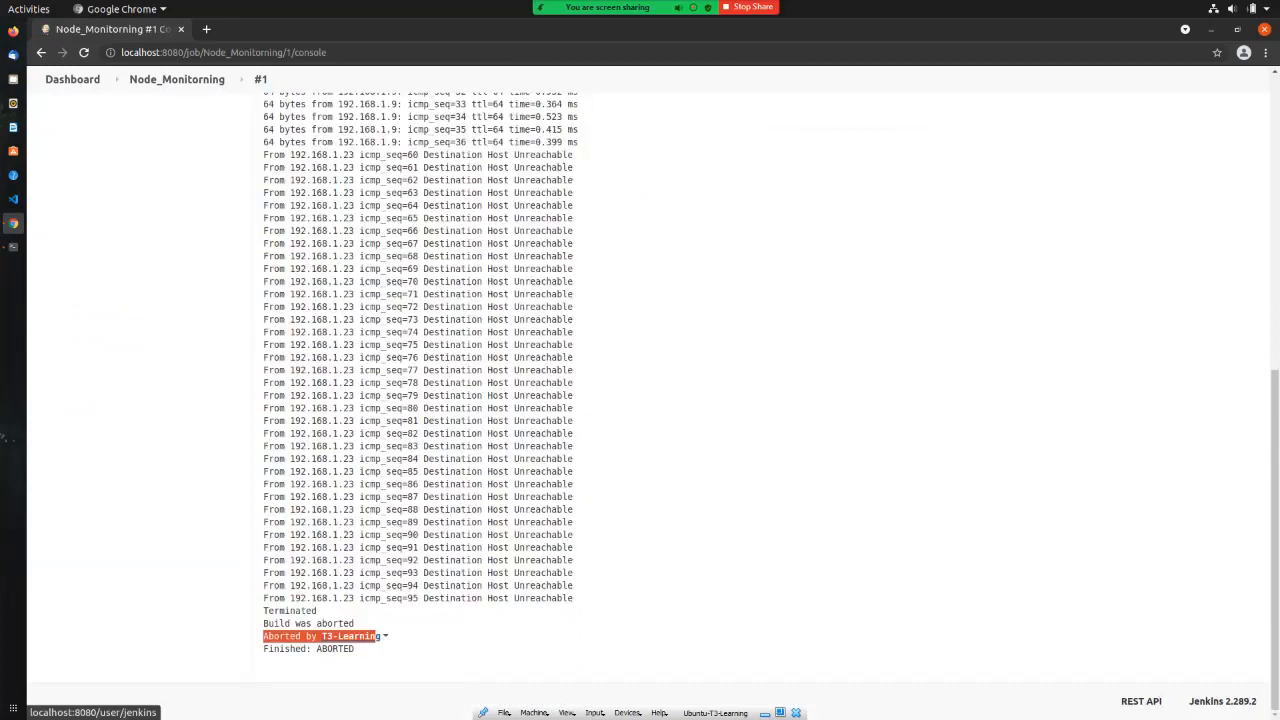
left_click(420, 636)
scroll(640, 400, "up", 10)
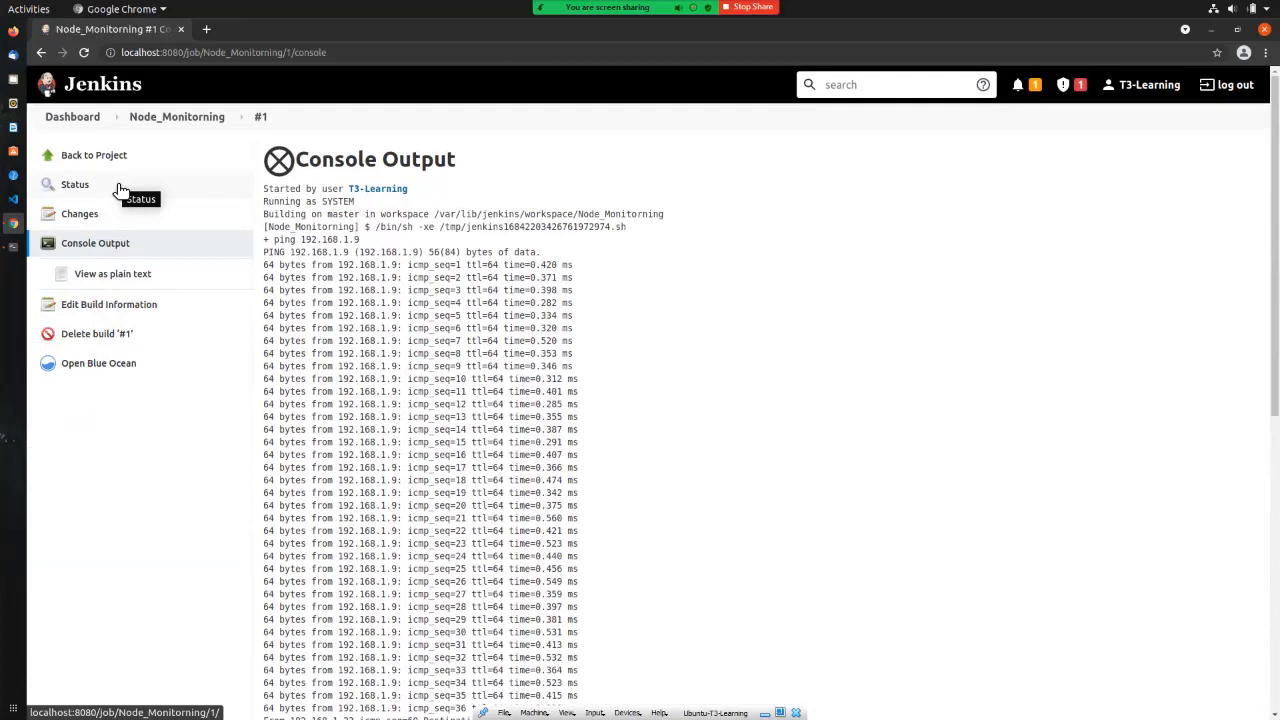
Step: Go from the Dashboard through Manage Jenkins to Manage Nodes and Clouds, refresh, and open Nagios_SVR
left_click(66, 119)
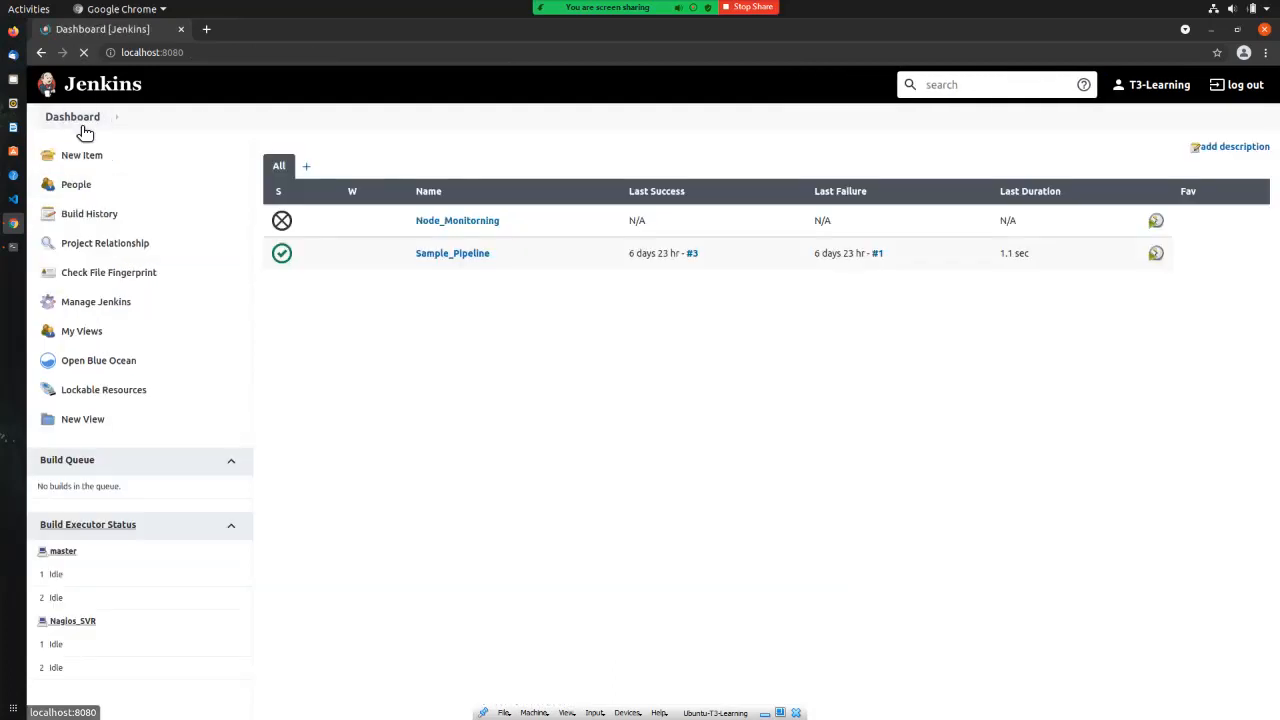
left_click(100, 305)
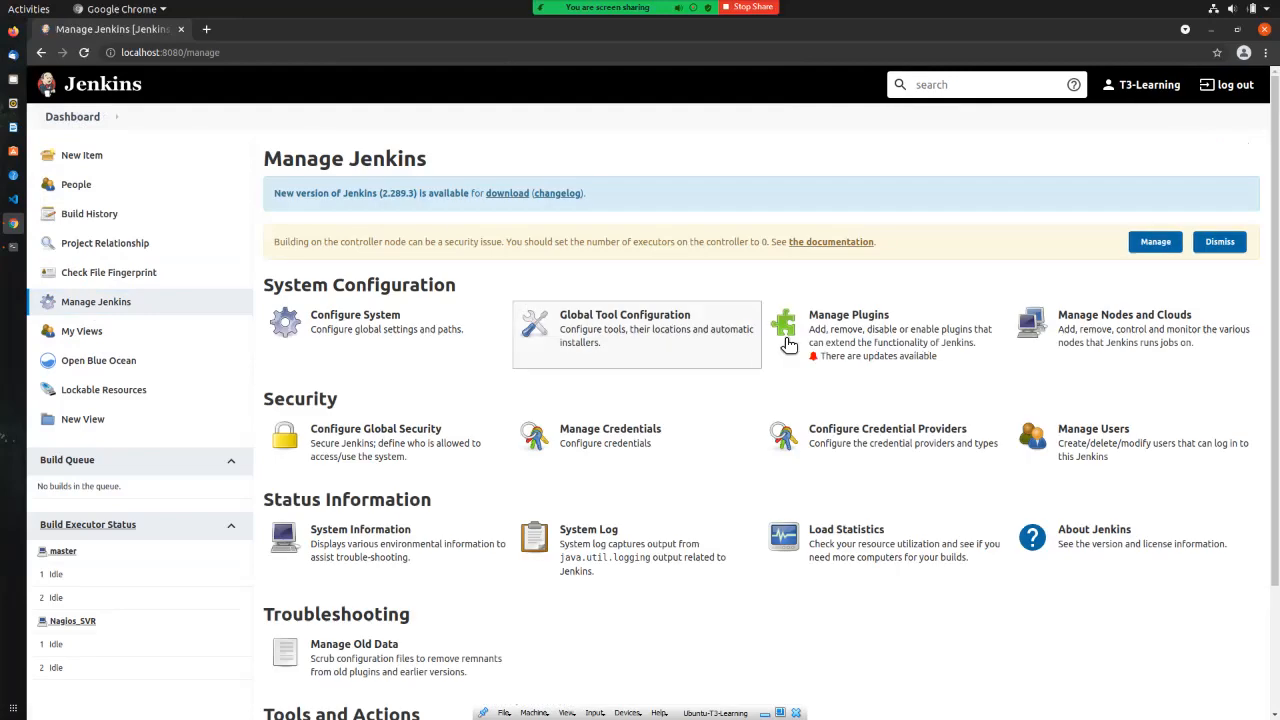
left_click(1124, 318)
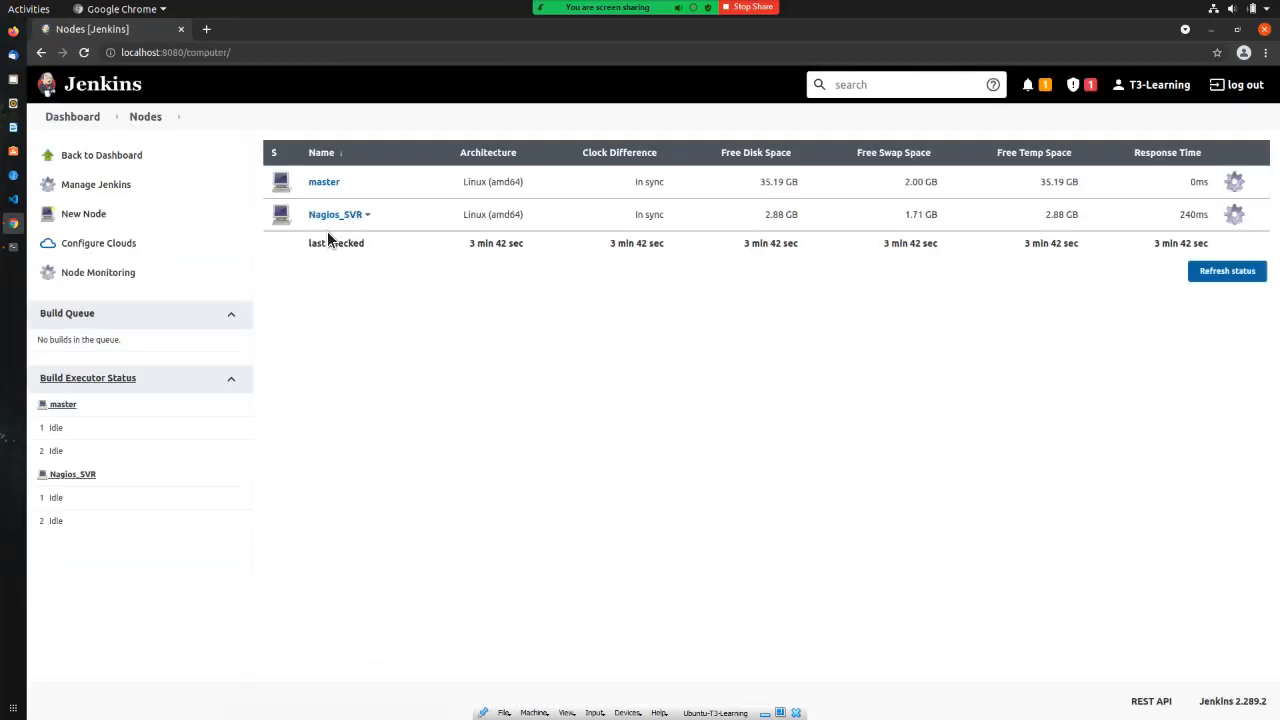
left_click(85, 53)
left_click(335, 216)
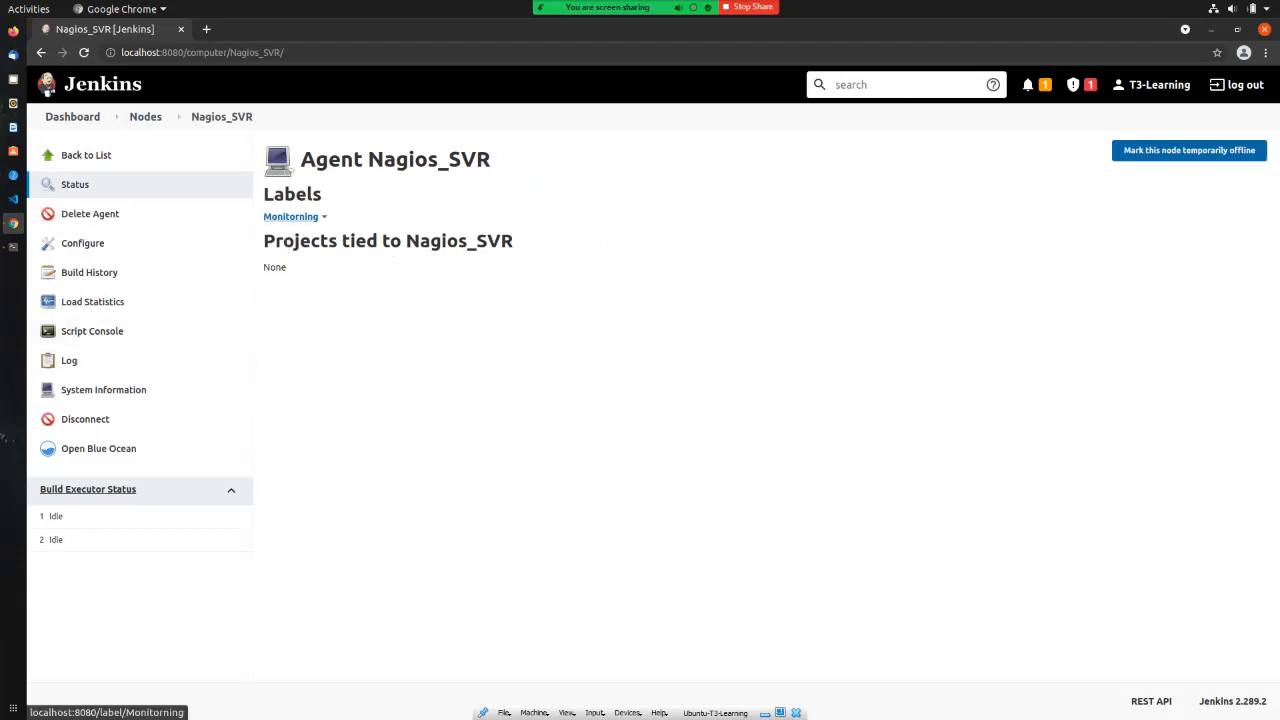
Step: Mark the Nagios_SVR agent temporarily offline with the reason 'offline'
left_click(1189, 150)
left_click(476, 230)
type("offline")
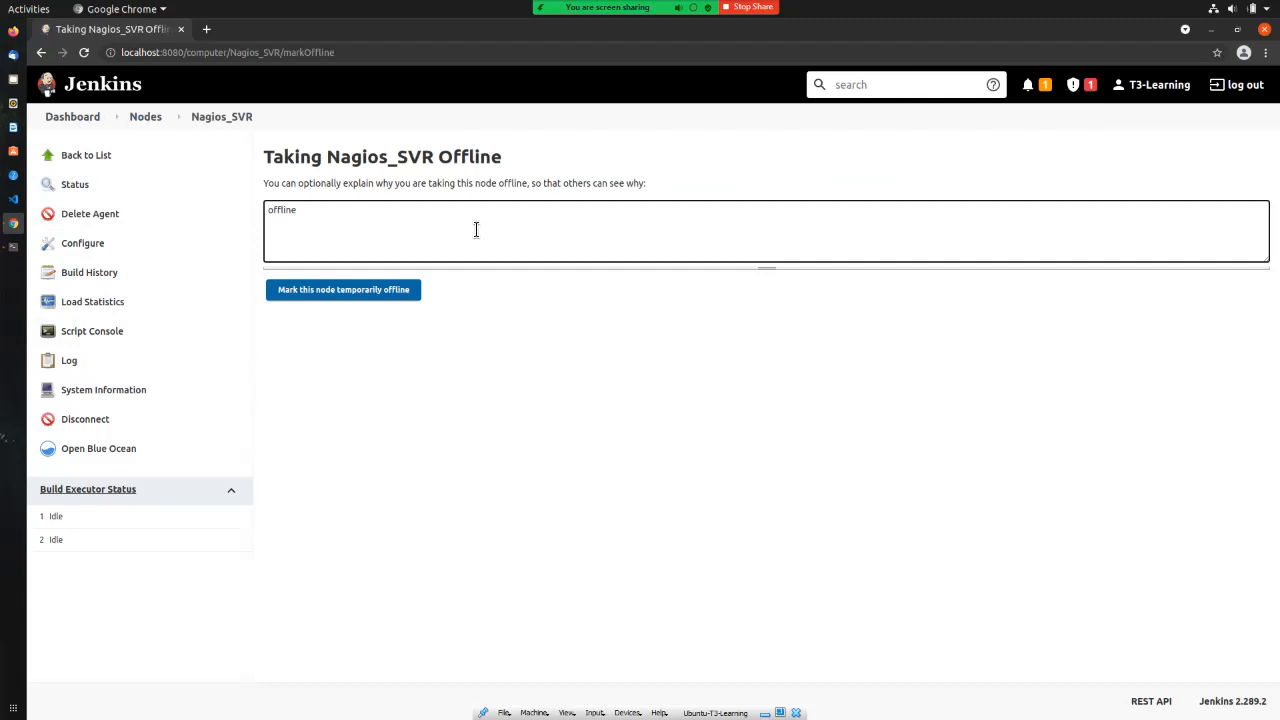
left_click(337, 298)
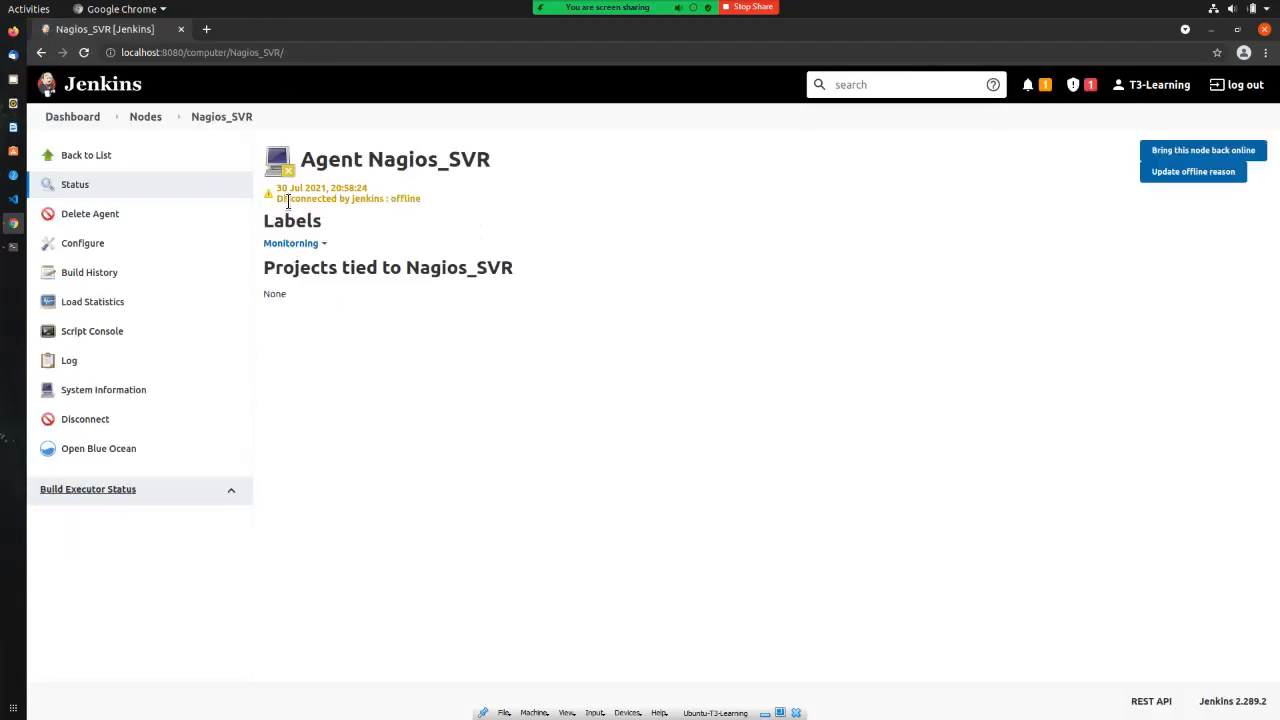
left_click_drag(369, 188, 281, 192)
left_click_drag(423, 199, 394, 202)
left_click(474, 371)
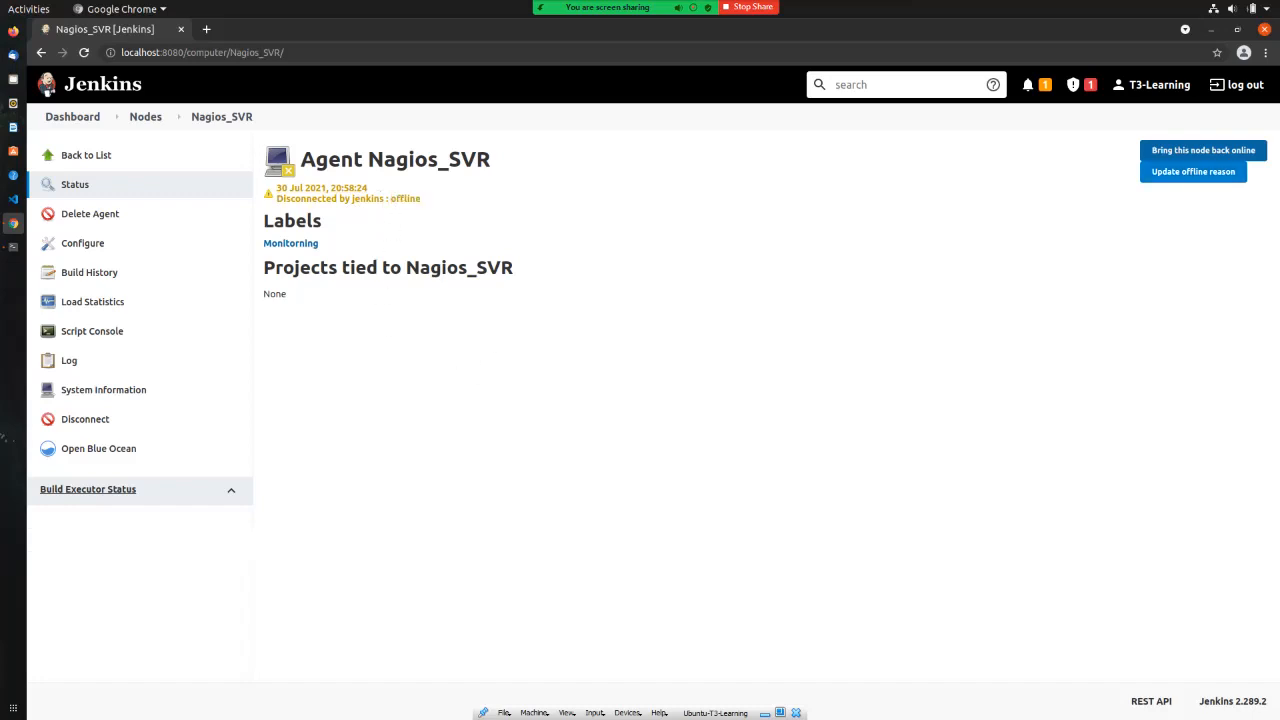
Step: Change the offline reason to 'Testing', then bring Nagios_SVR back online
left_click(1193, 171)
left_click(376, 226)
key("BackSpace")
key("BackSpace")
key("BackSpace")
key("BackSpace")
key("BackSpace")
key("BackSpace")
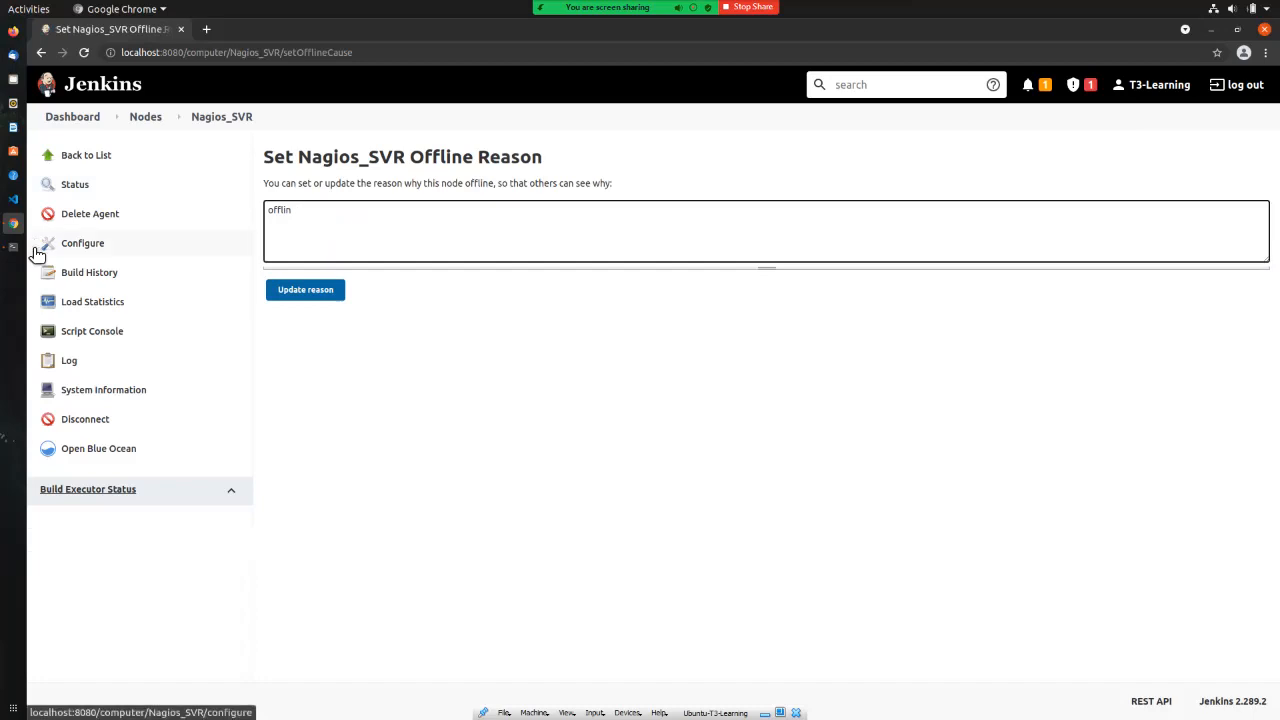
key("BackSpace")
type("Tes")
key("BackSpace")
key("BackSpace")
type("esting")
left_click(305, 296)
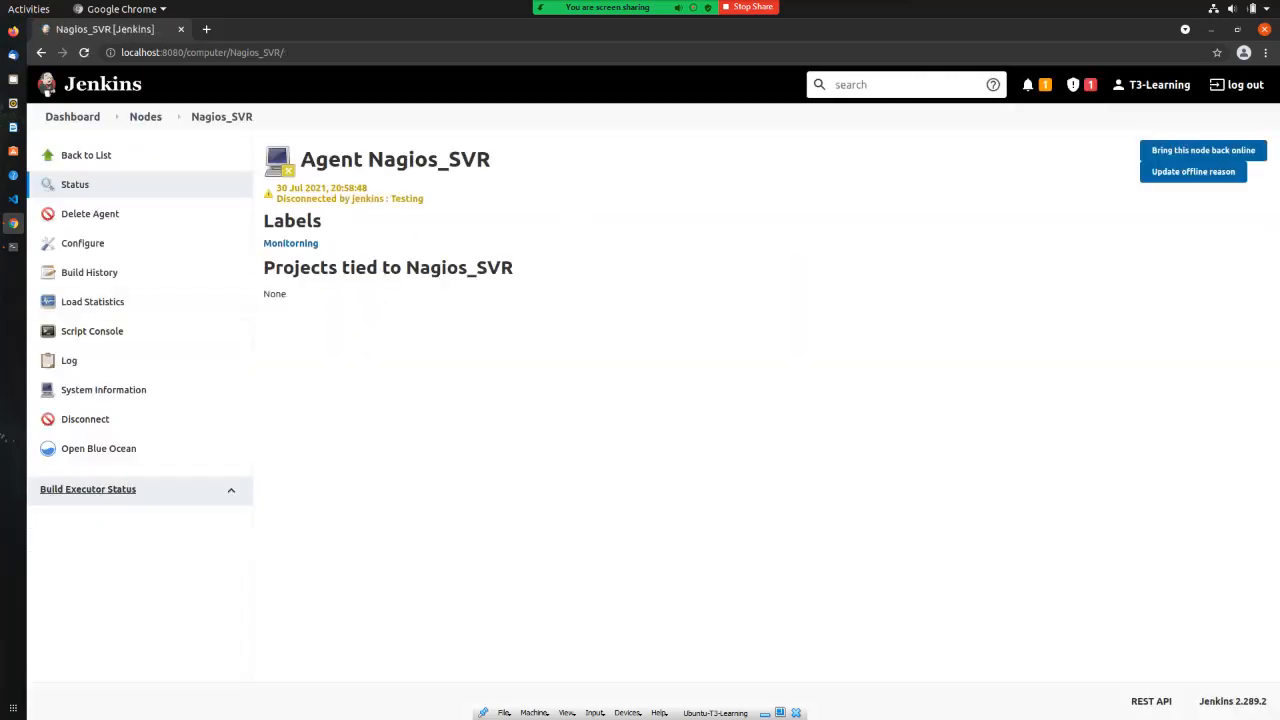
left_click(1203, 150)
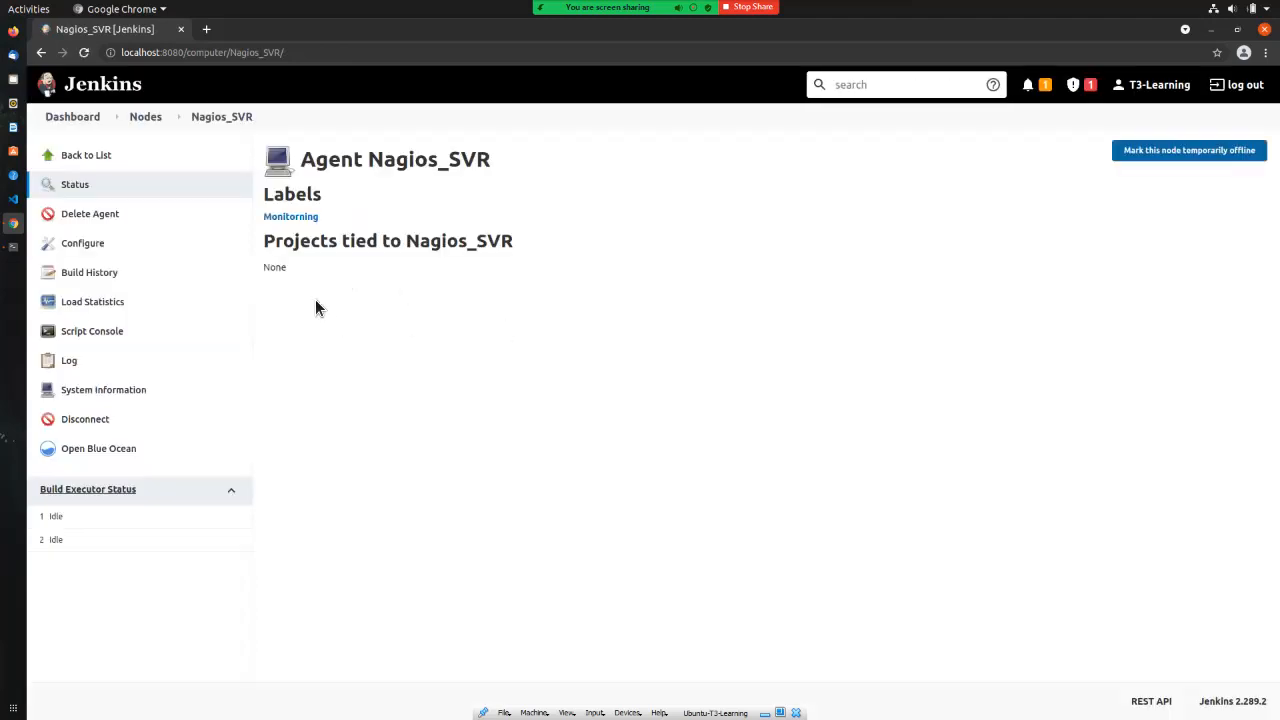
Step: From the node list, go via Configure Clouds to the Cloud Providers plugins, then back to Dashboard
left_click(75, 165)
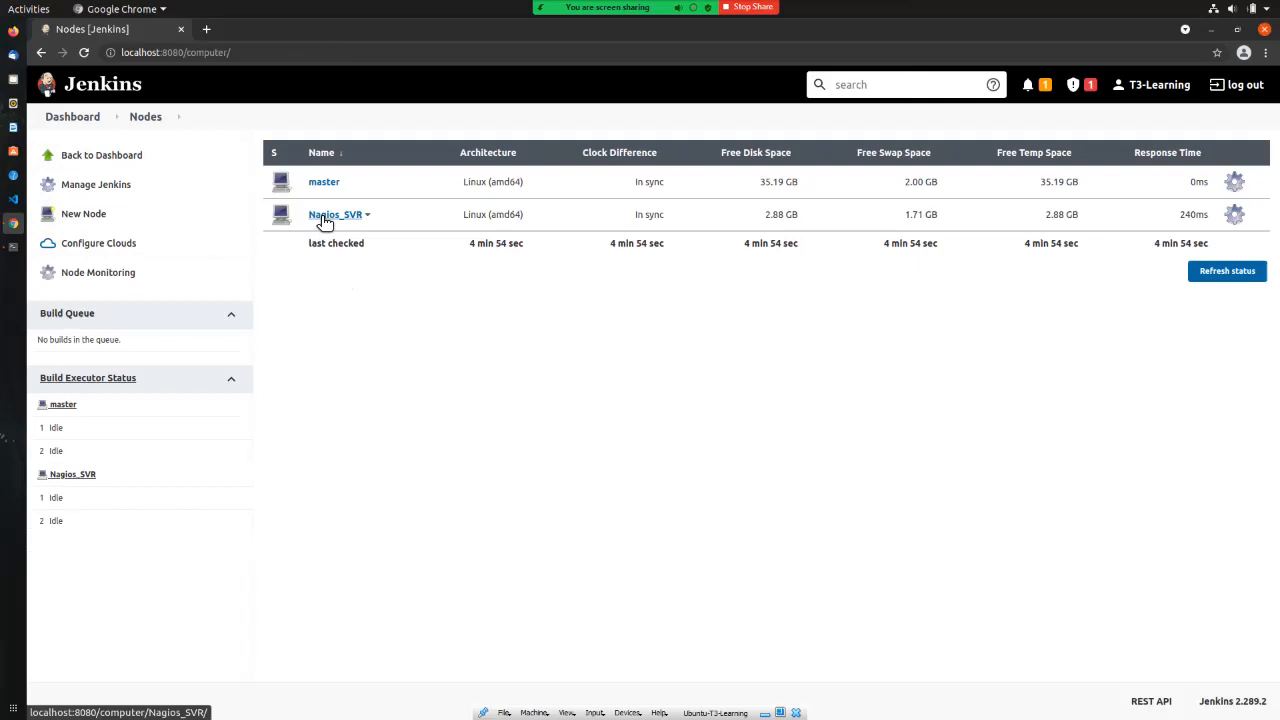
left_click(98, 252)
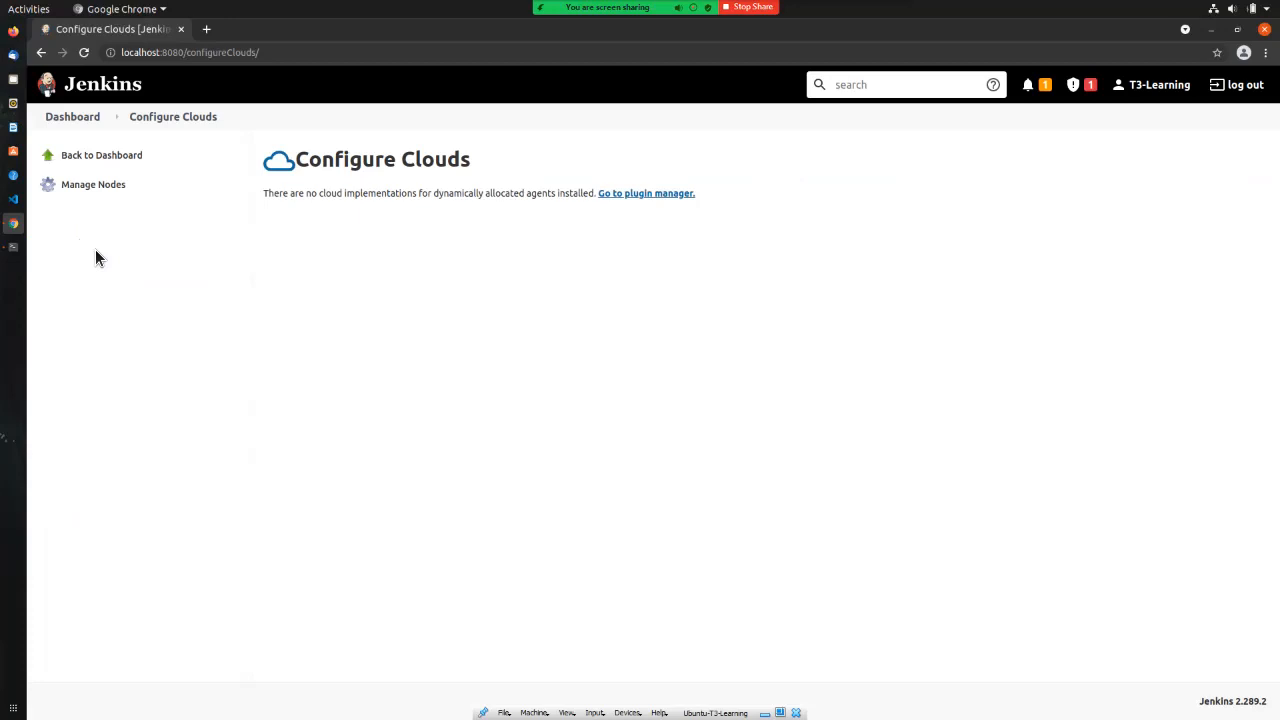
left_click(649, 195)
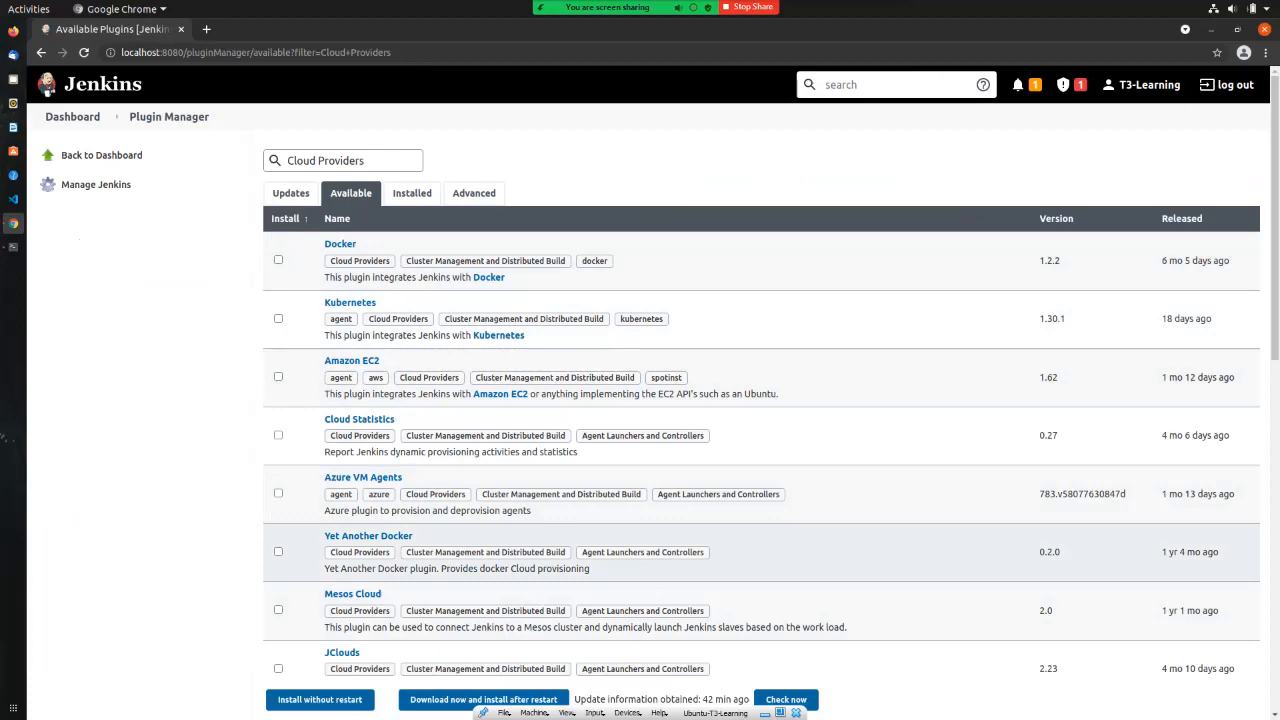
left_click(116, 157)
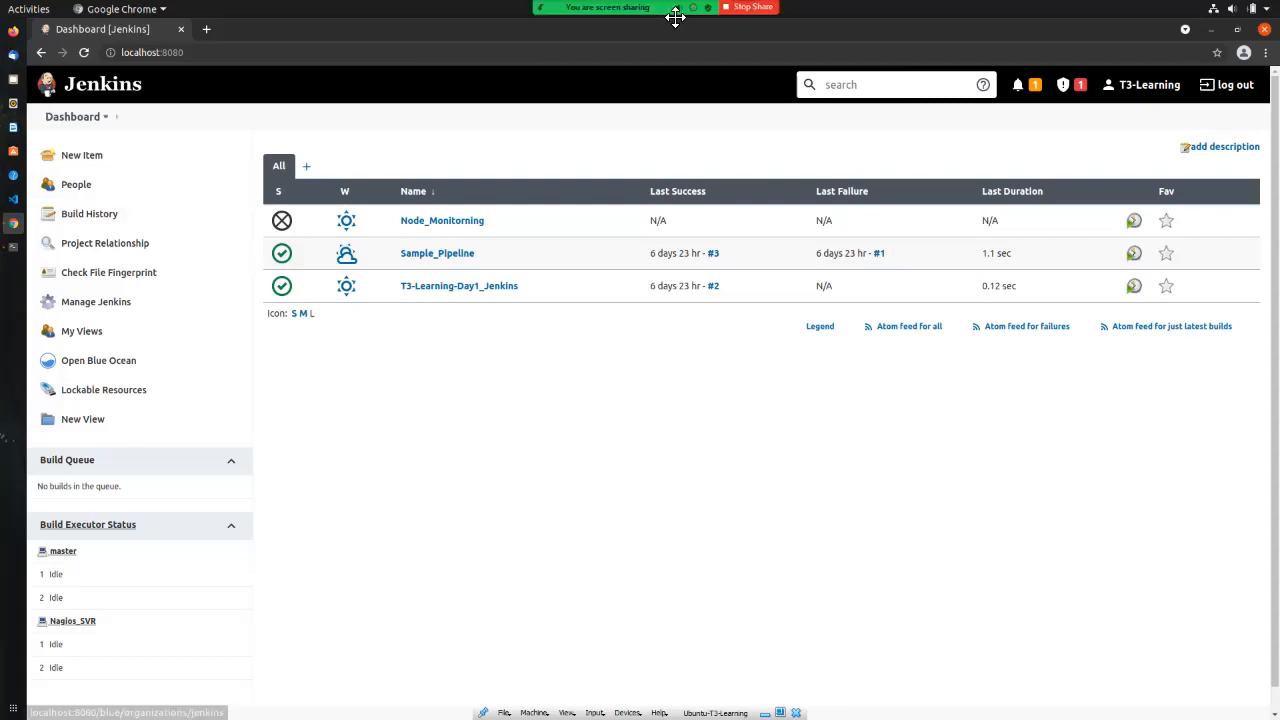
mouse_move(750, 12)
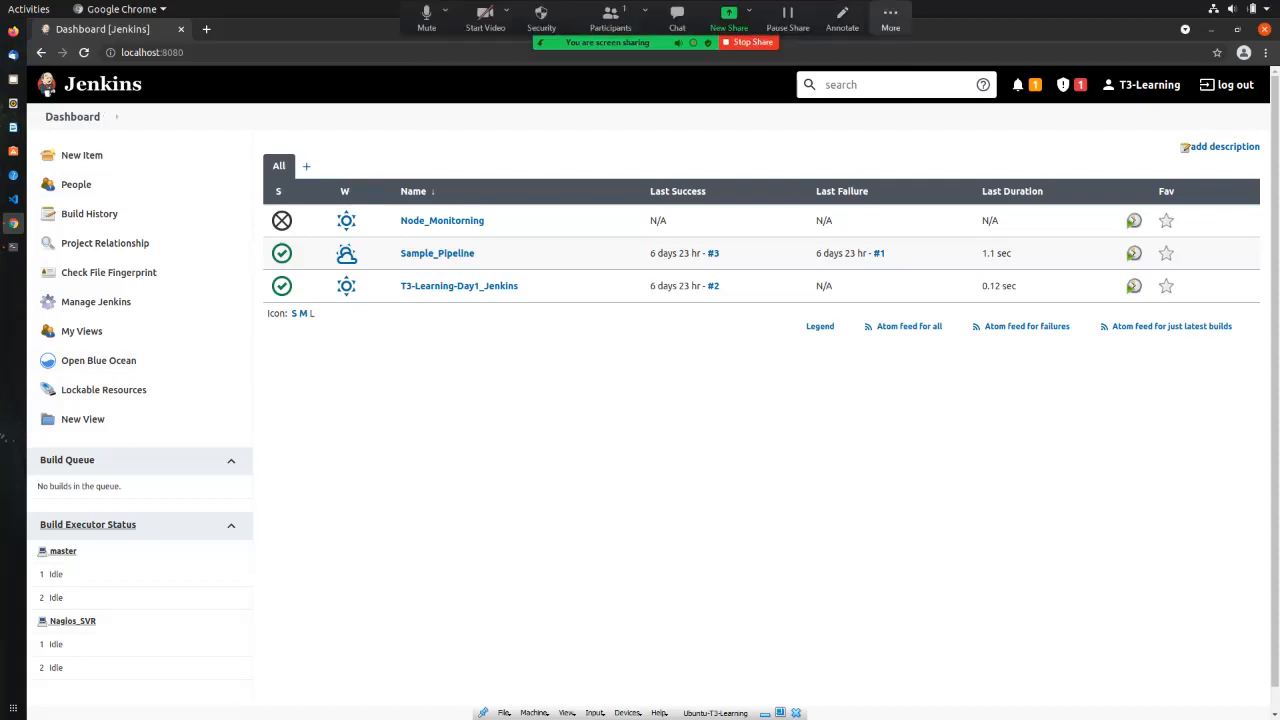